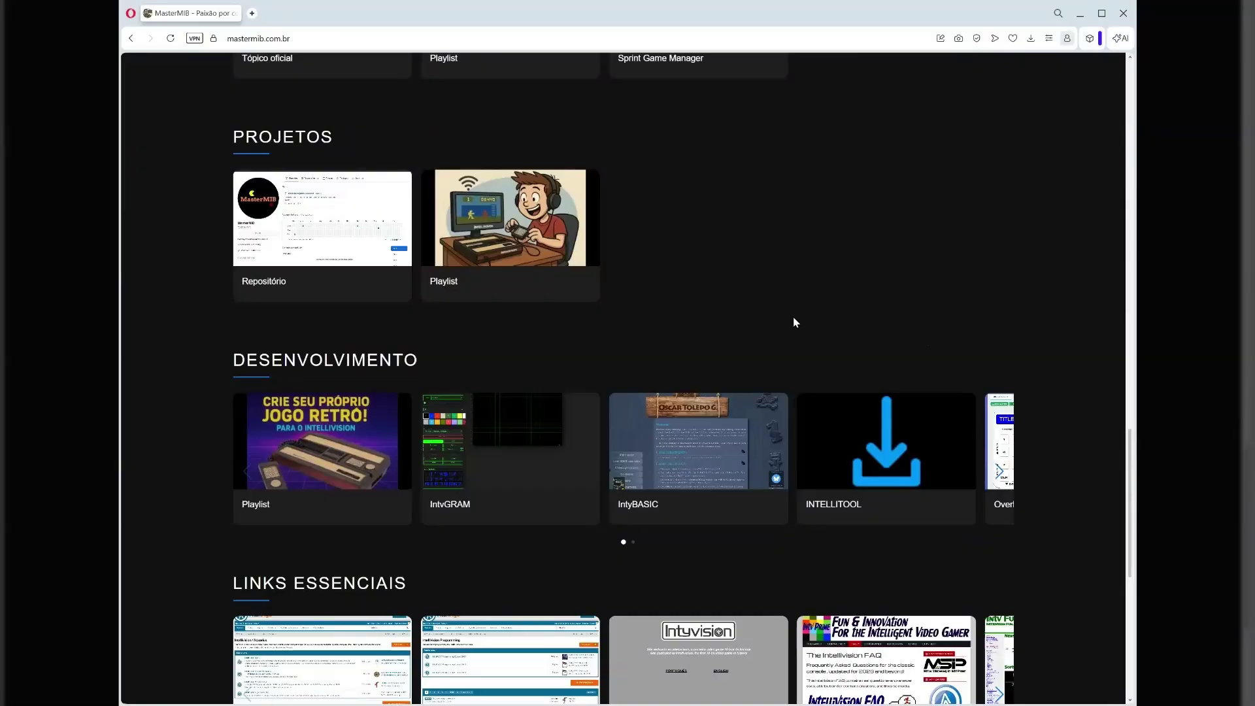
Open the IntvGRAM editor in a new browser tab, set the canvas zoom to 8x and check the language options
middle_click(504, 434)
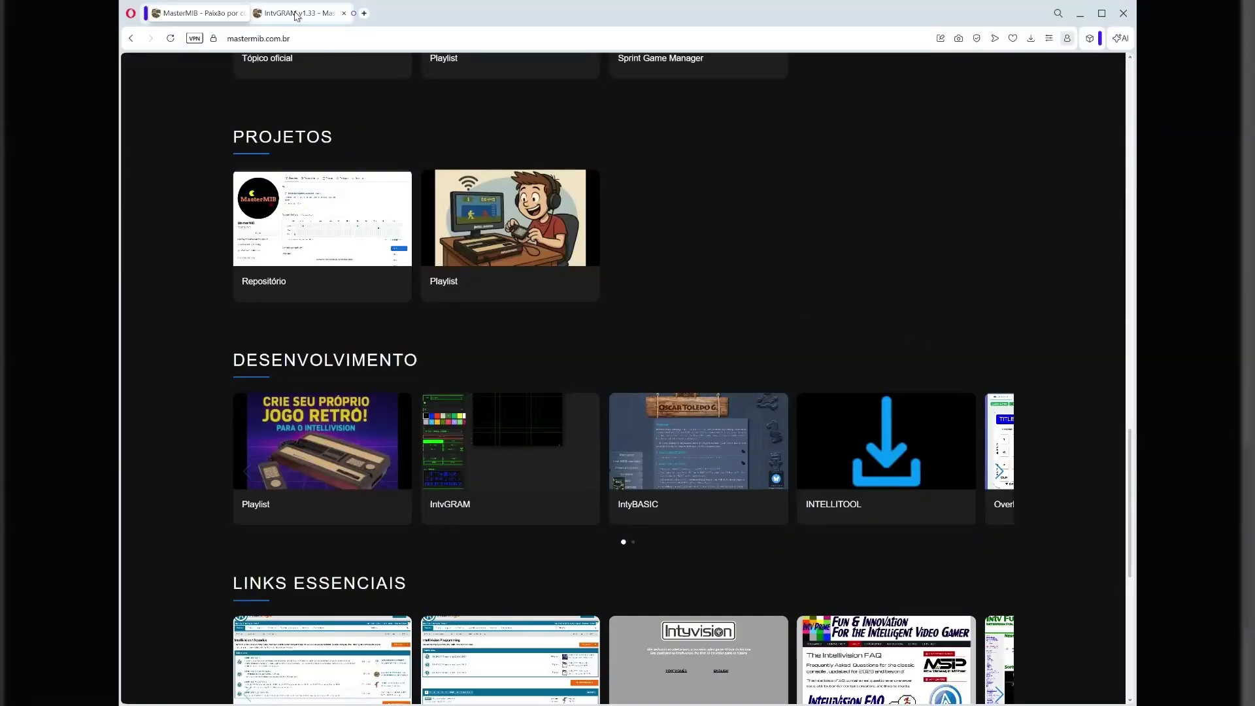
click(298, 15)
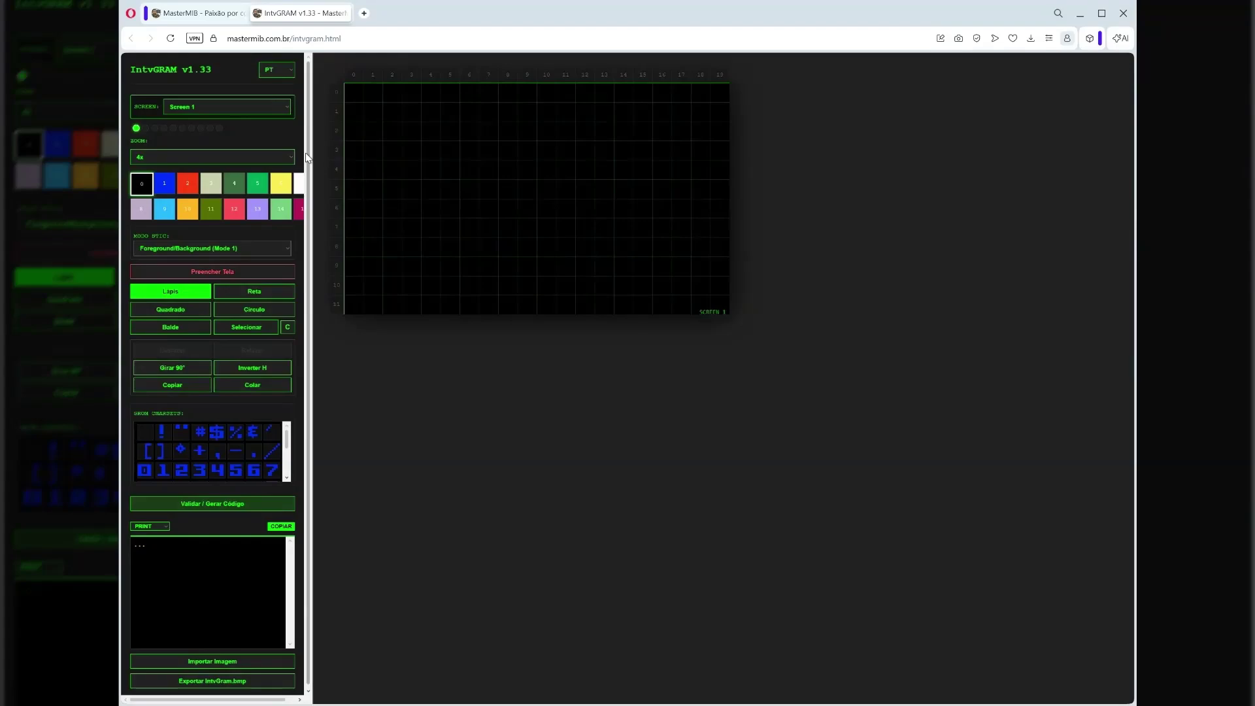
click(290, 158)
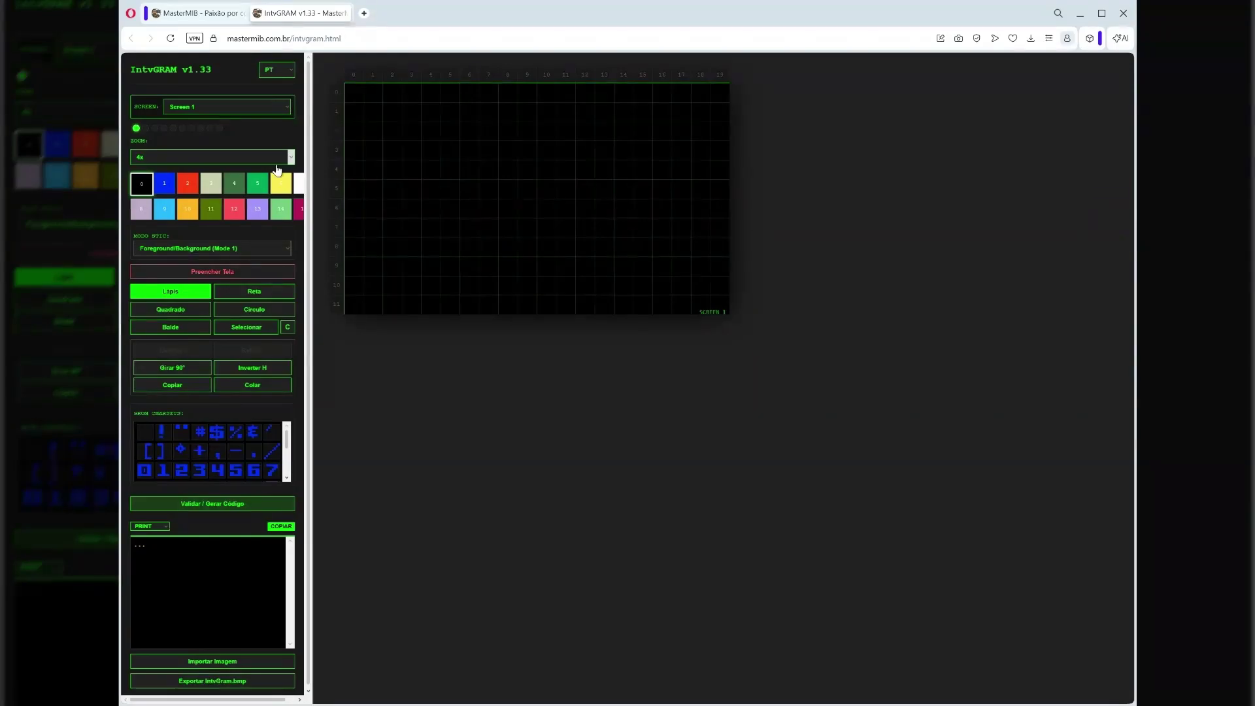
click(253, 217)
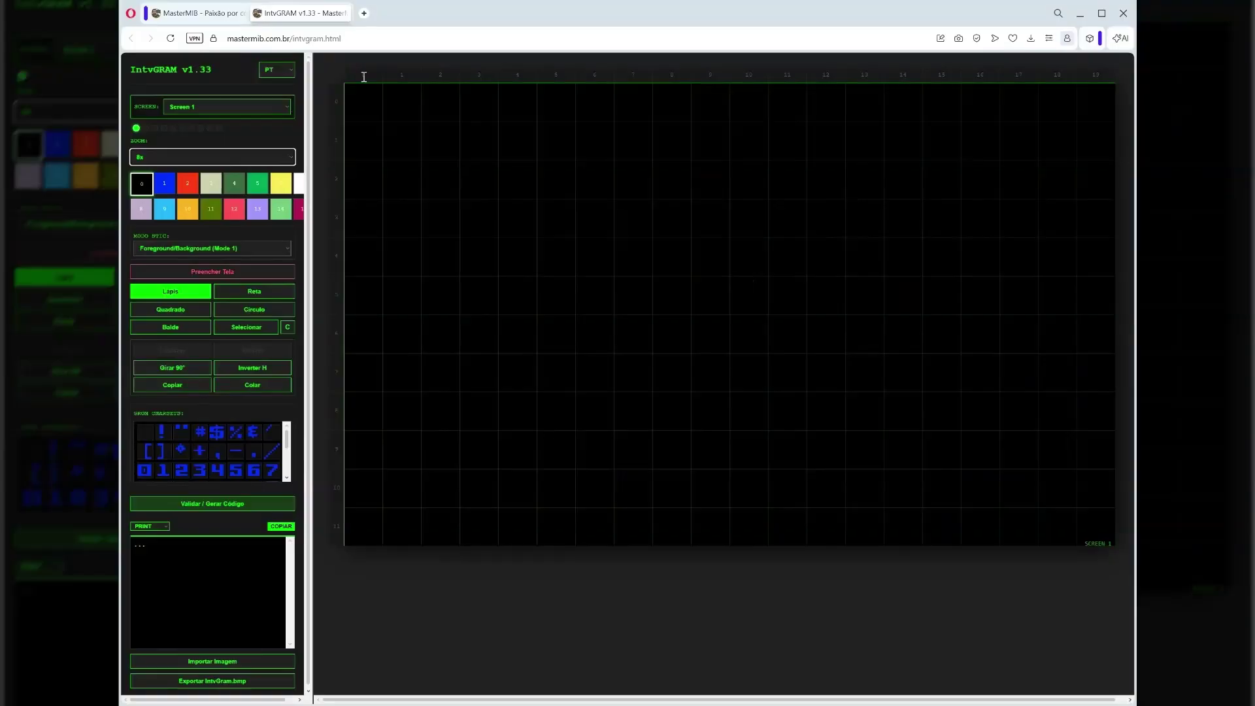
click(291, 72)
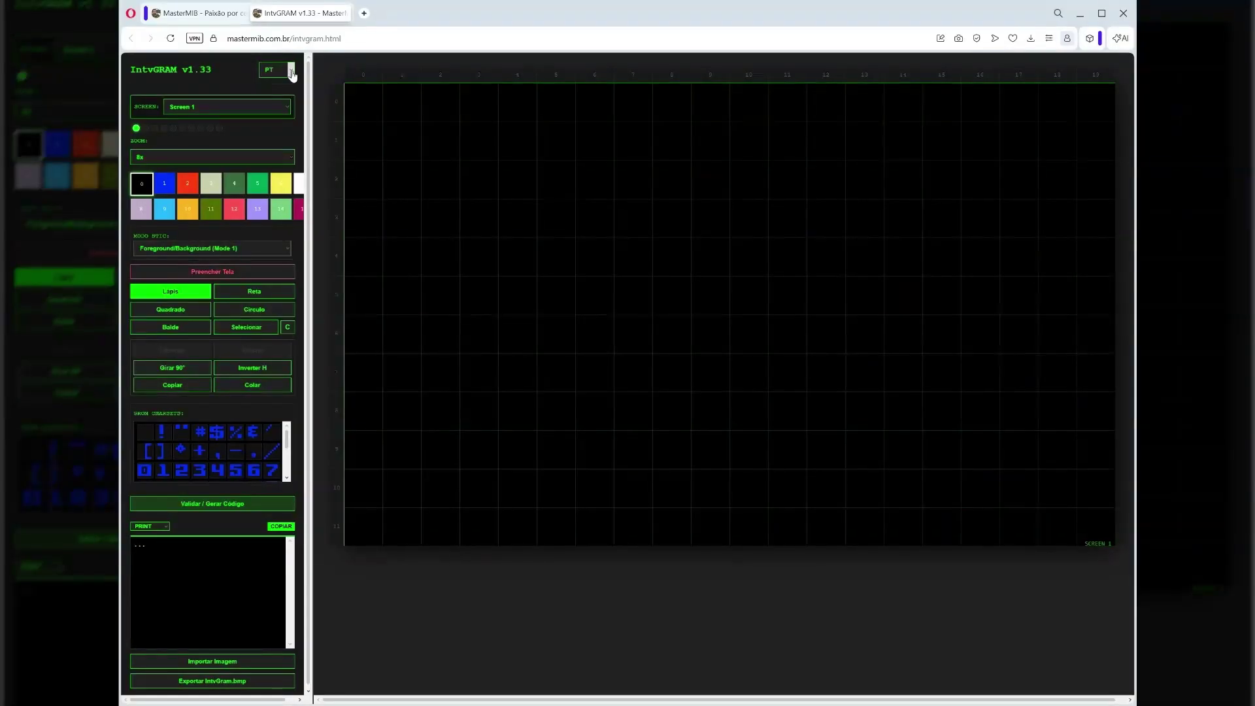
click(292, 73)
Import the MasterMIB logo image, preview the Esticar and Cortar scaling modes, and set the scale to Ajustar (manter proporção)
click(278, 662)
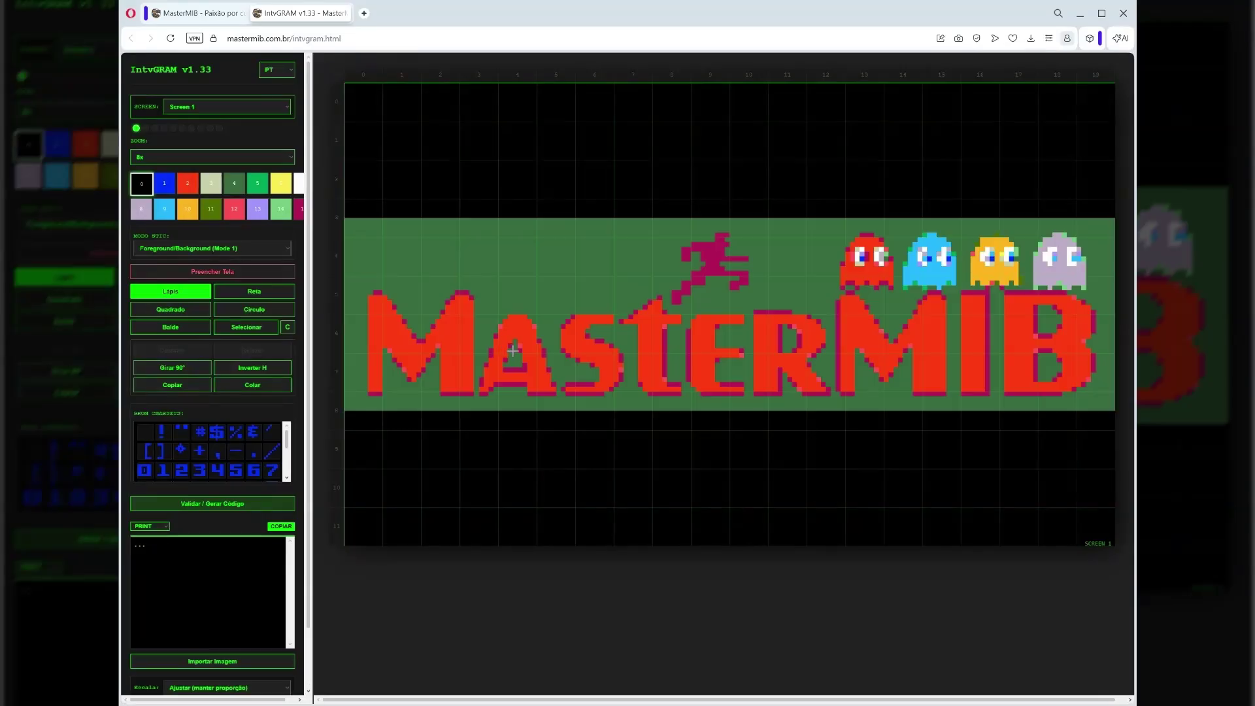
drag(308, 434, 328, 518)
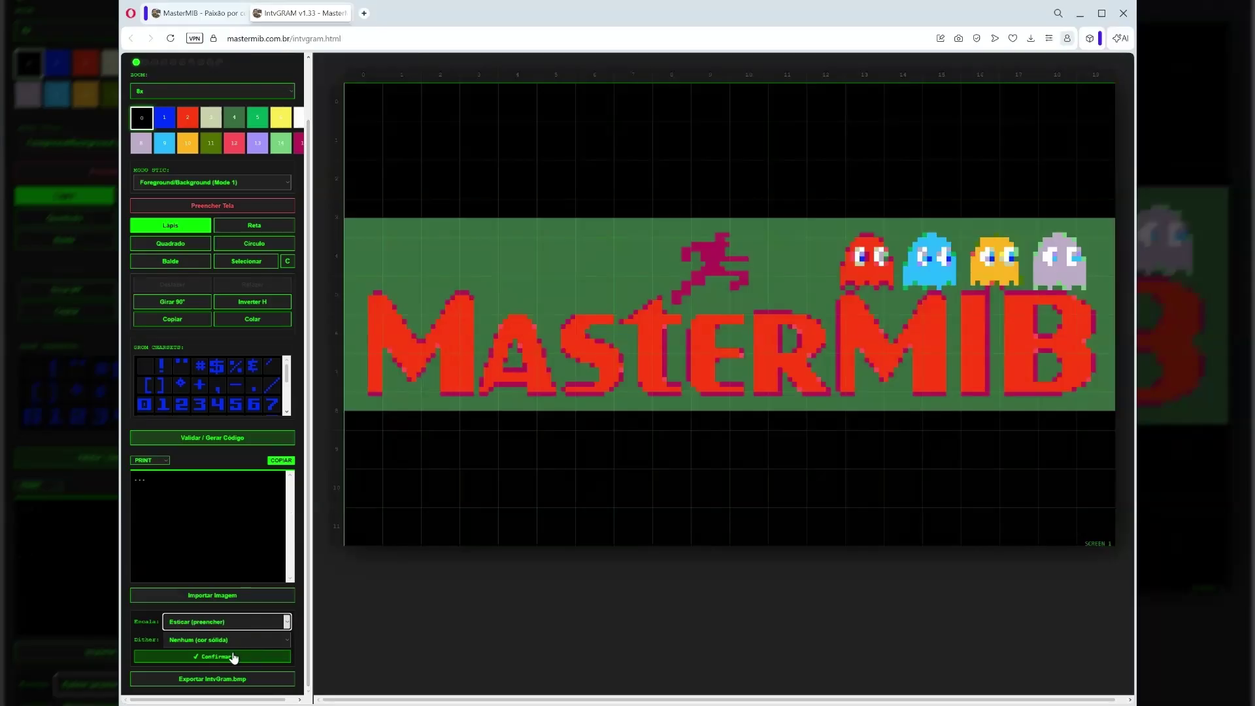
key(Down)
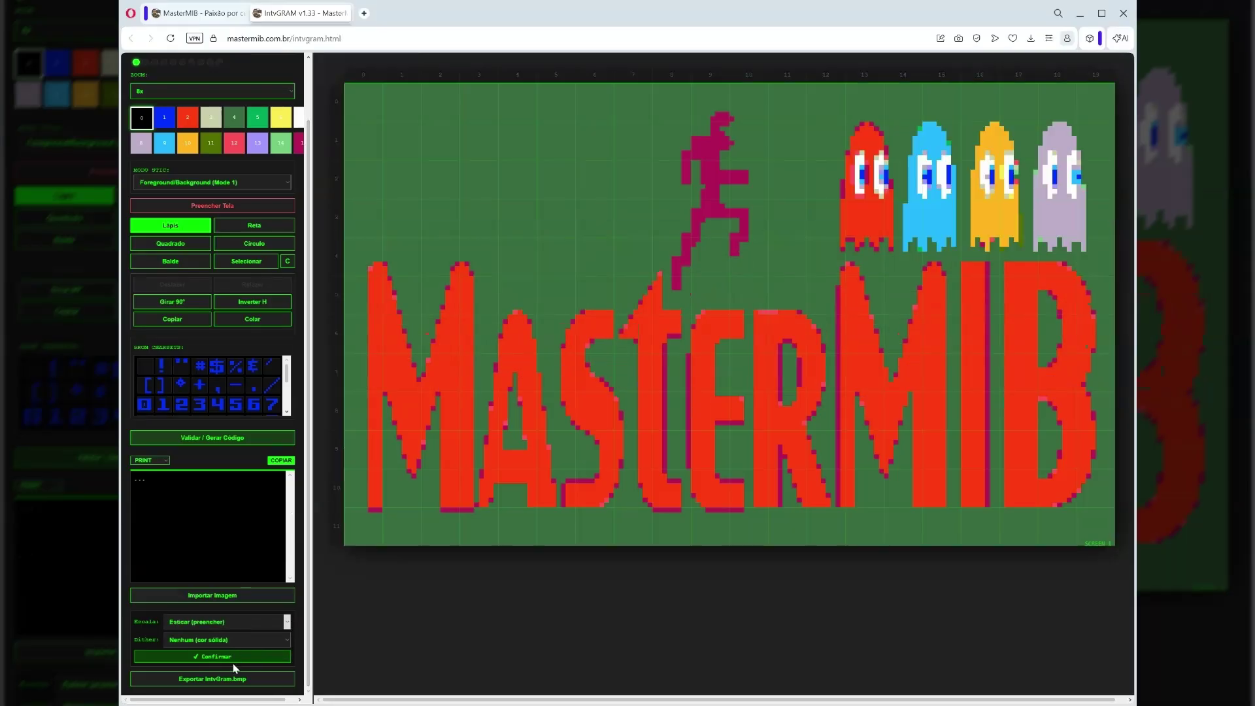
key(Down)
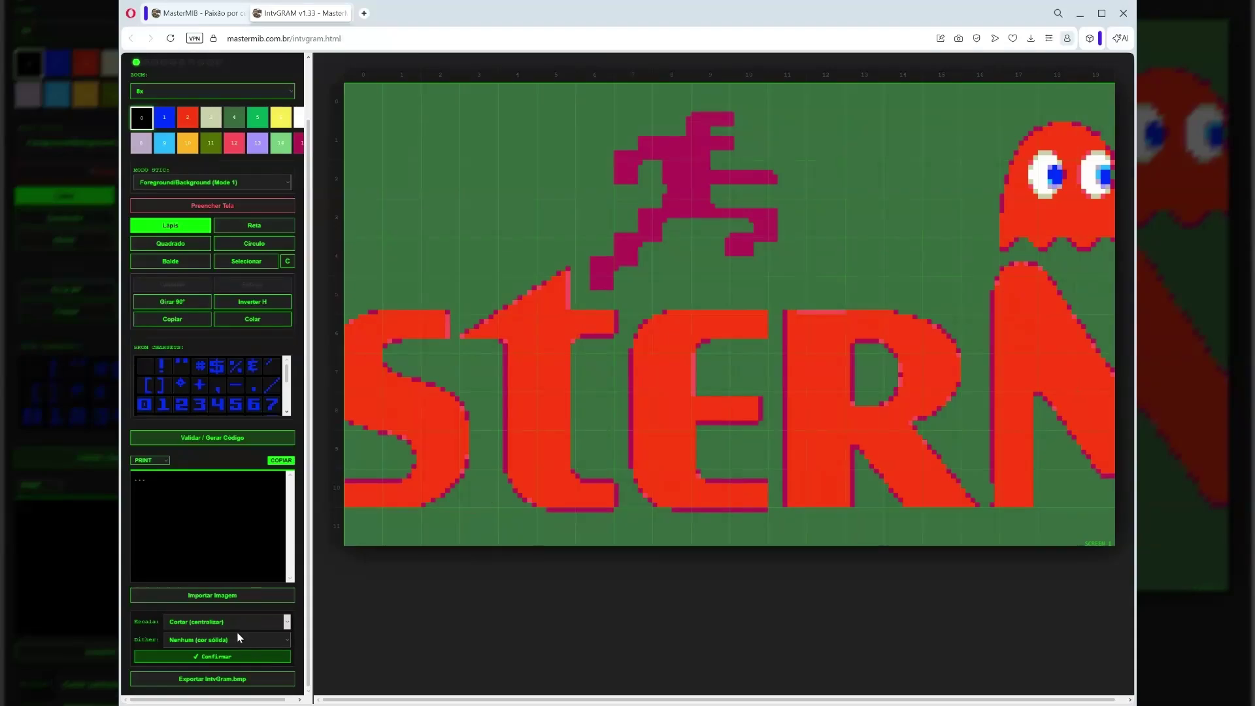
click(239, 636)
click(239, 645)
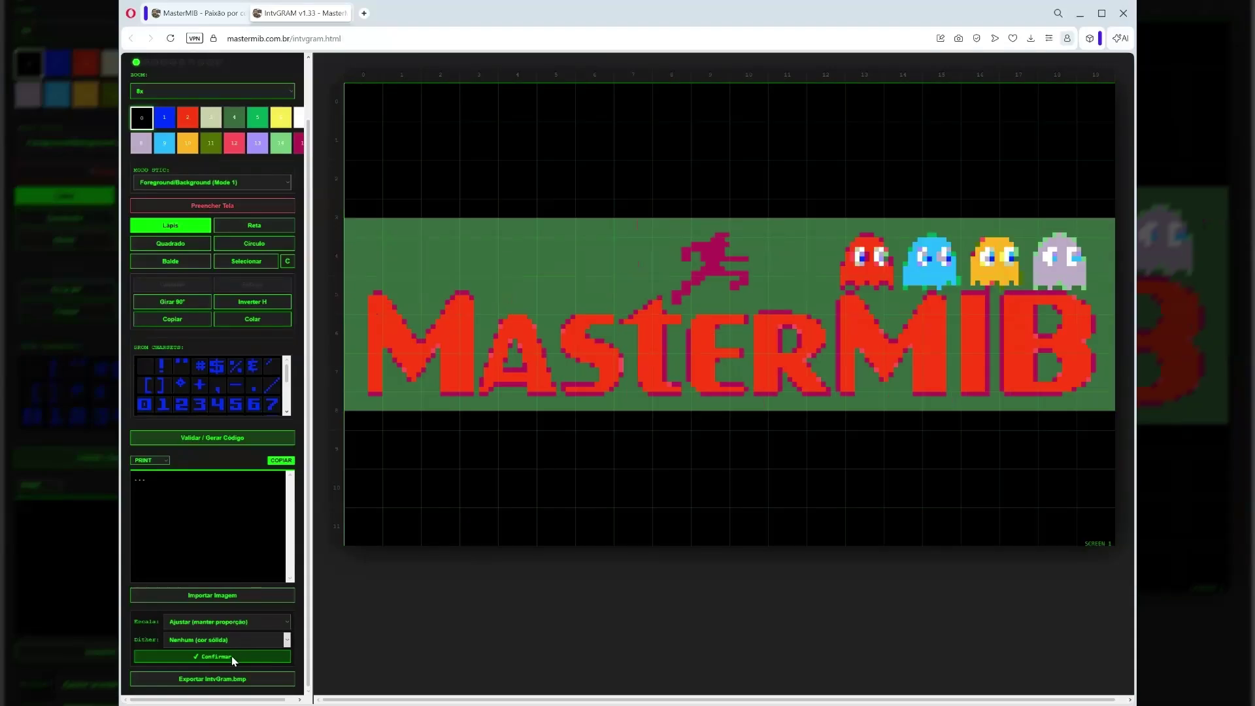
Preview Ordenado 4x4 dithering, set the dither to Nenhum (cor sólida), and confirm the image import
key(Down)
click(241, 639)
click(233, 678)
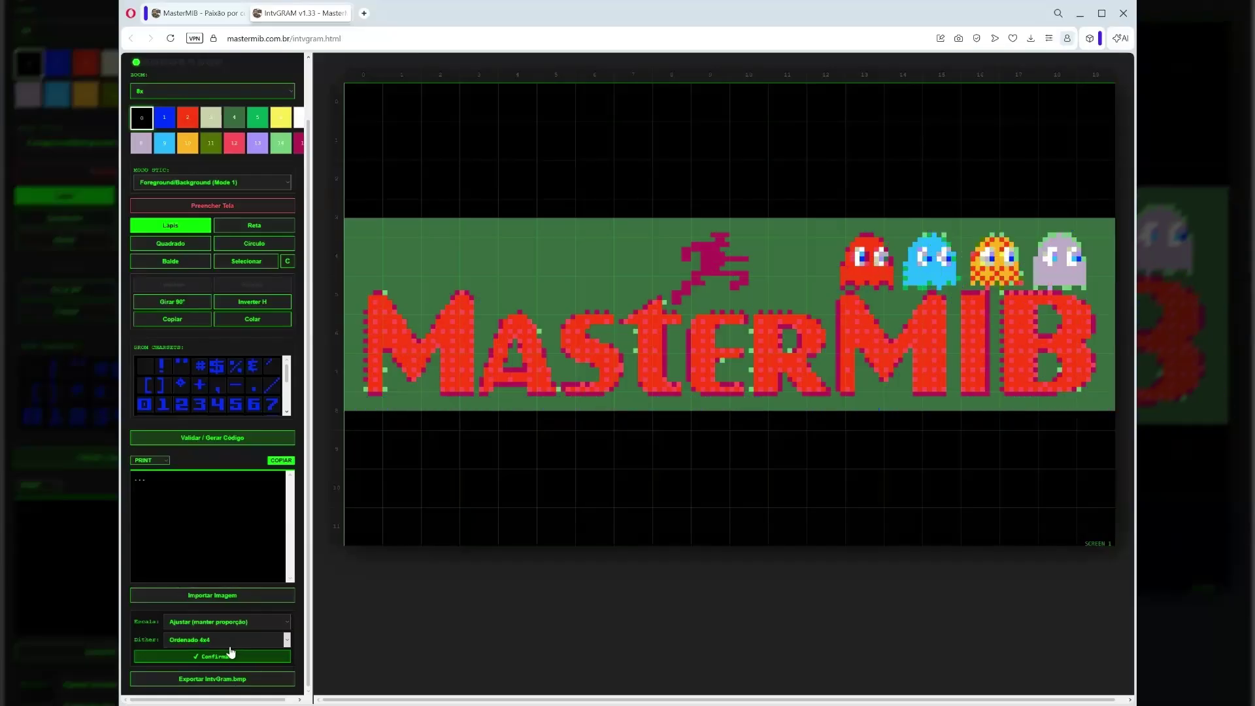
key(Up)
key(Up)
click(231, 658)
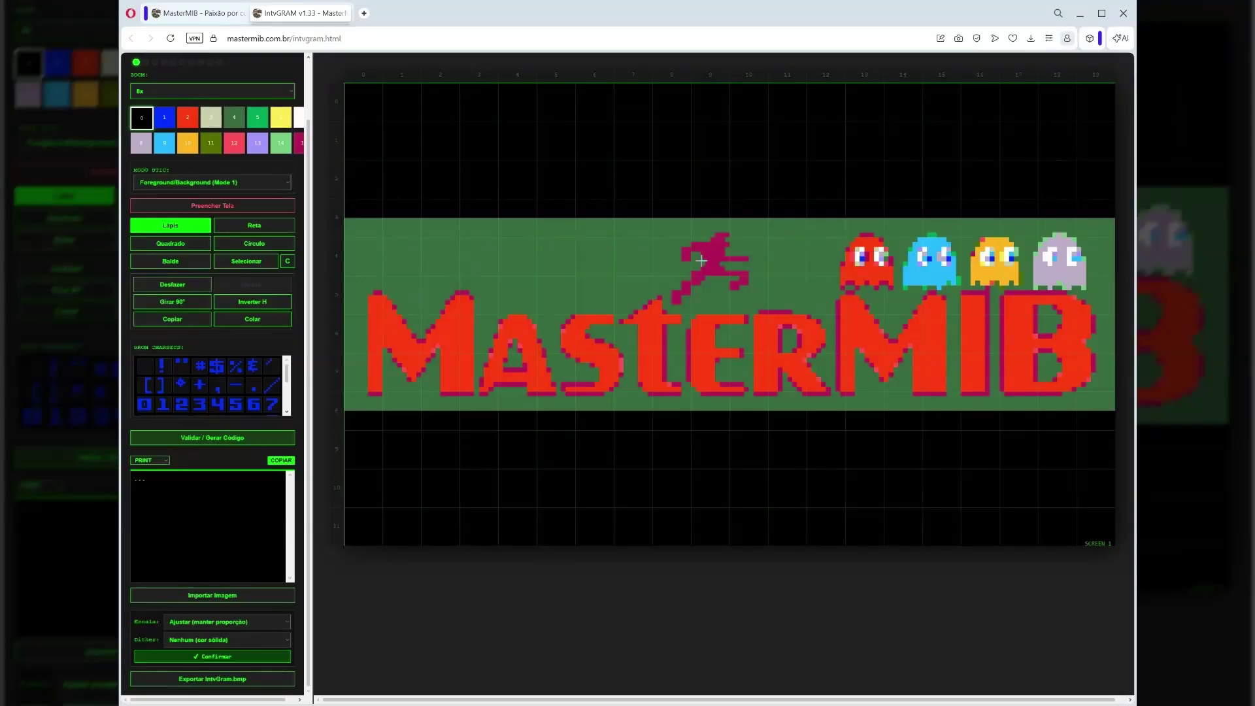
Validate the screen, generate its PRINT code, and read through the statistics and warnings in the output
click(249, 439)
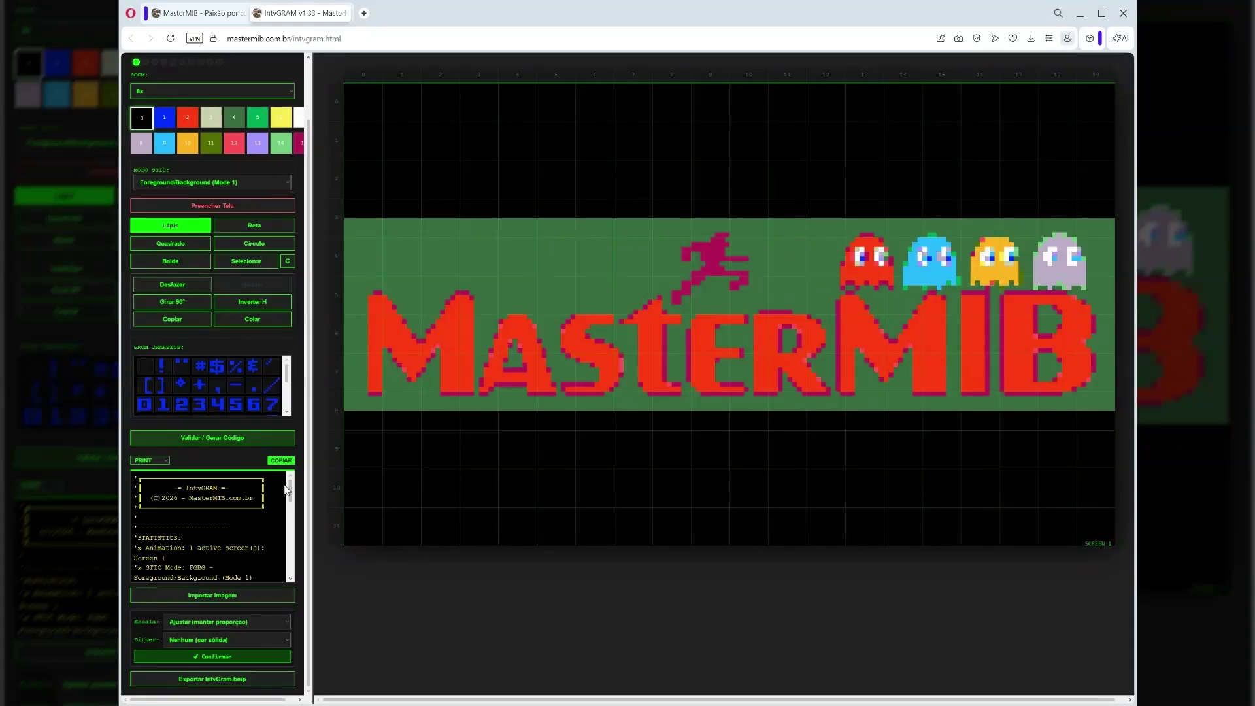
drag(290, 494, 295, 557)
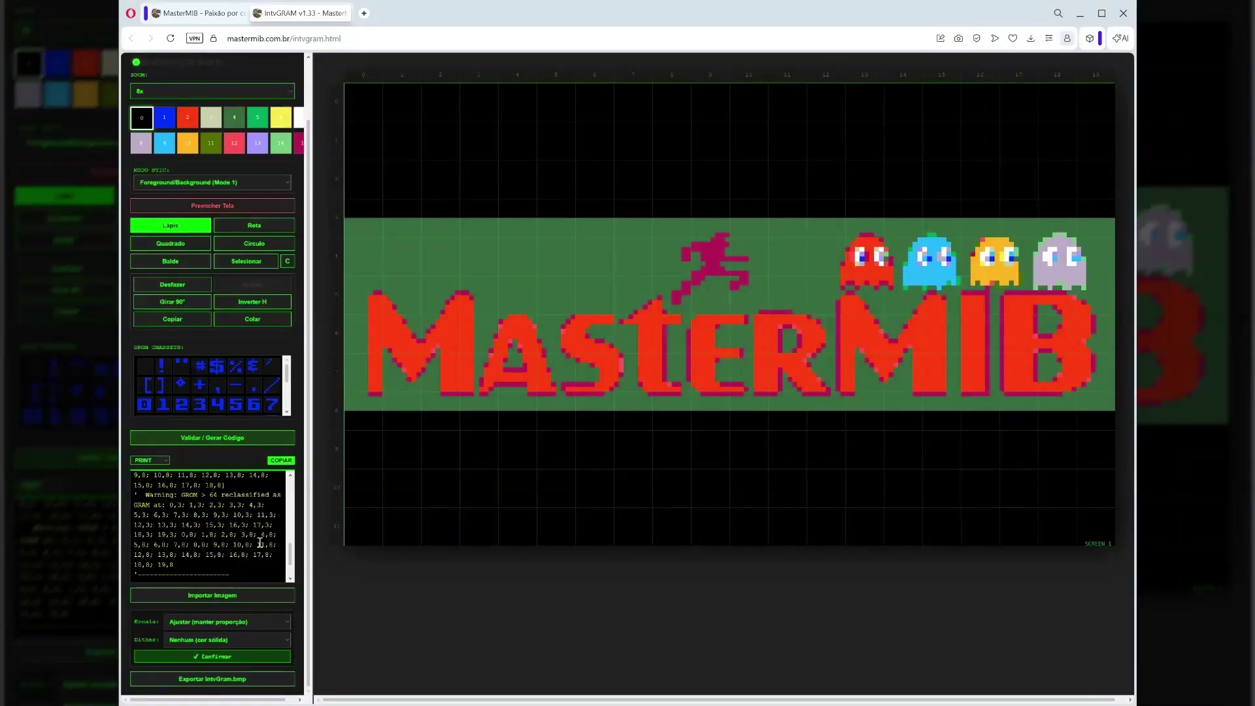
drag(290, 554, 293, 481)
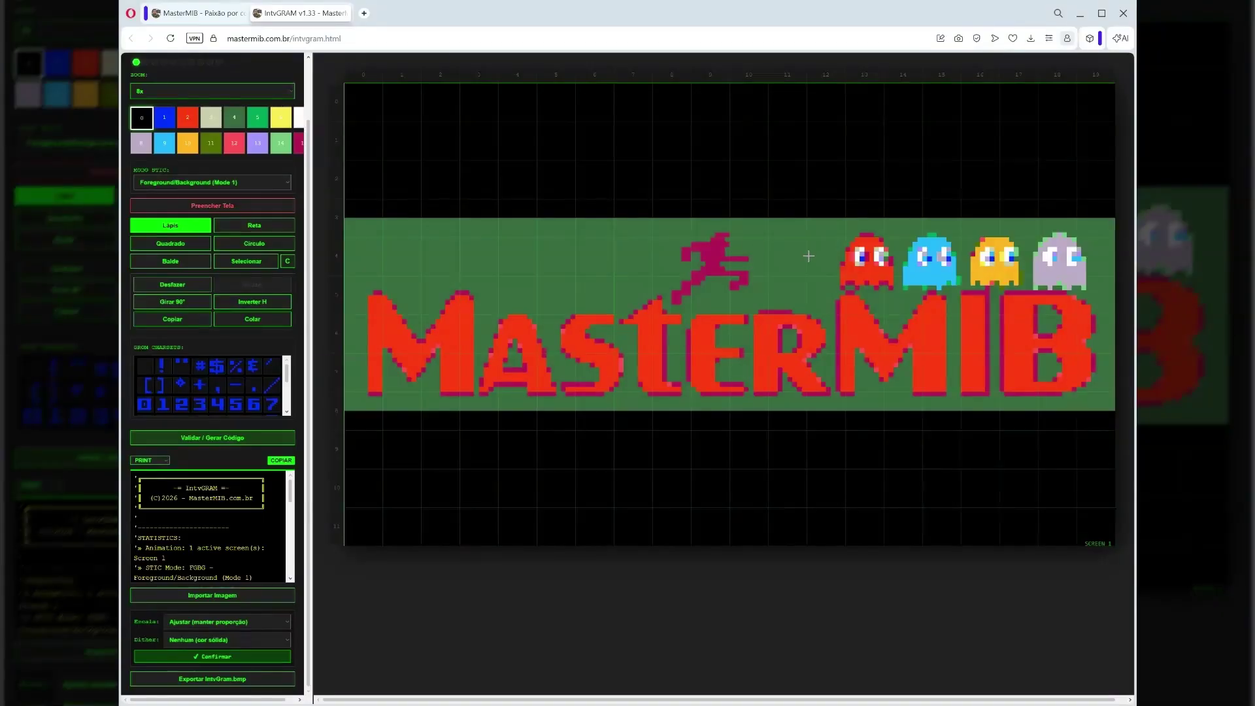
Copy the three-by-three tile area around the red ghost on Screen 1 and paste it onto Screen 2 at column 4, row 3
drag(312, 206, 316, 150)
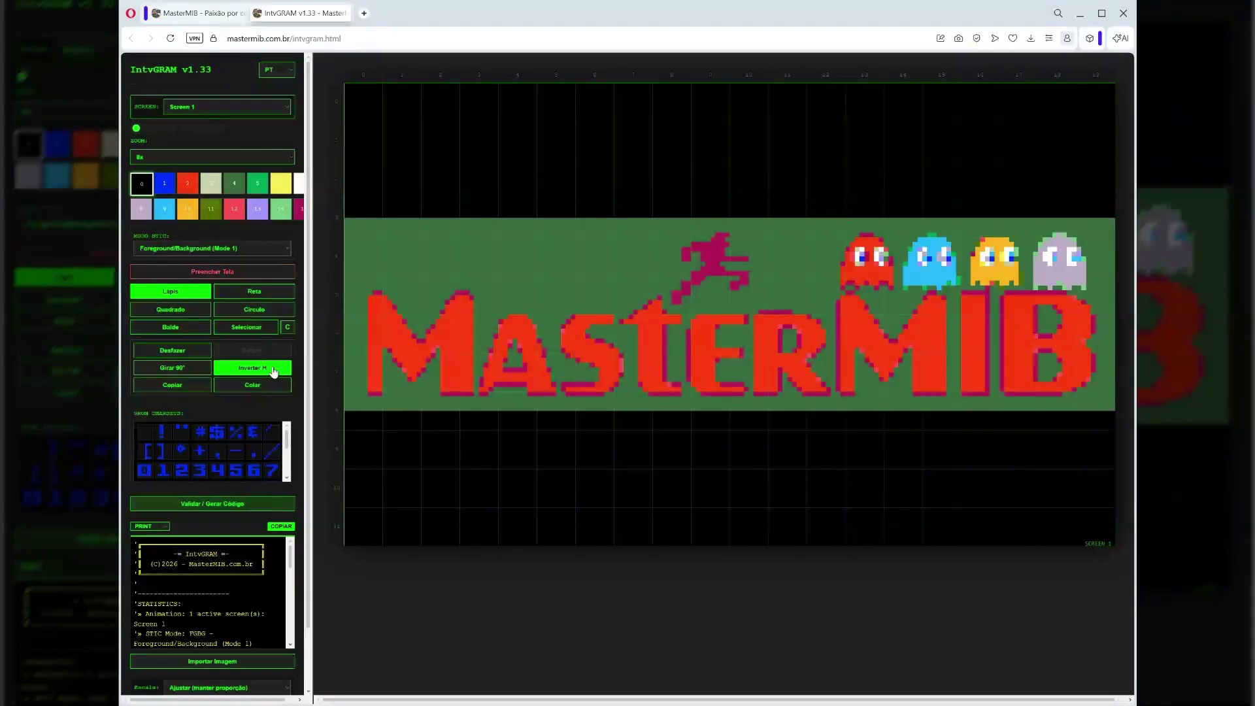
click(254, 333)
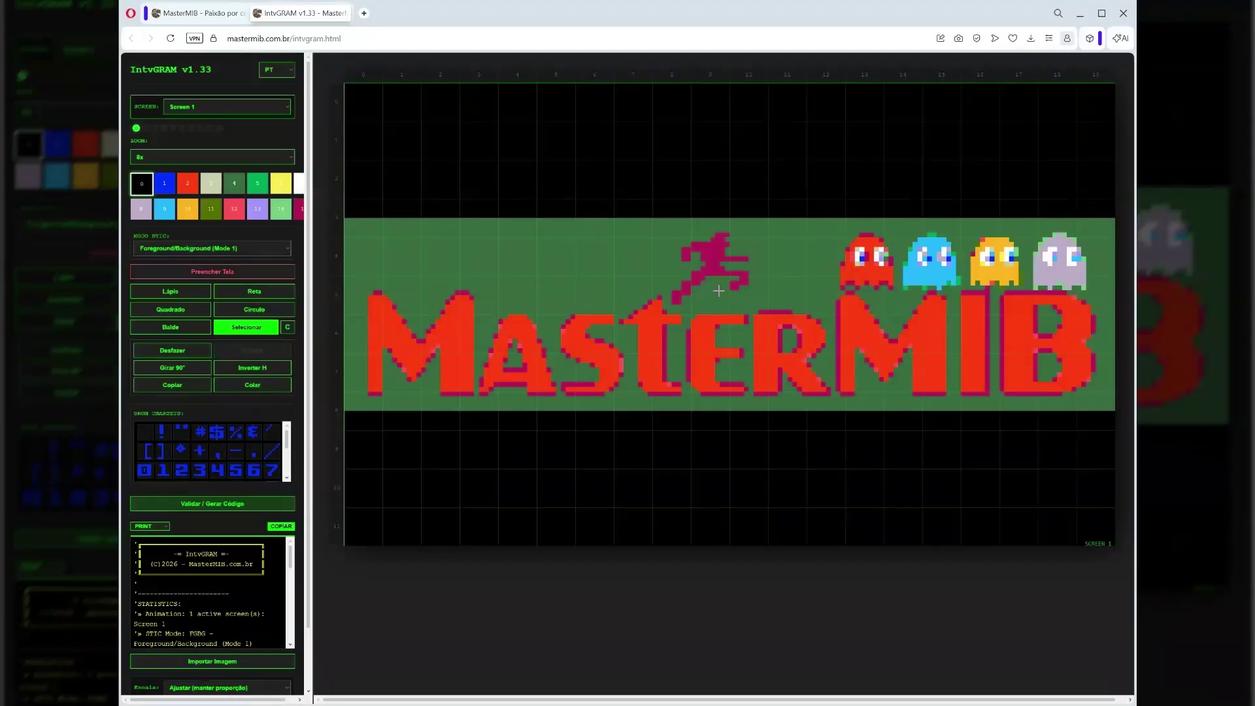
drag(837, 226, 894, 286)
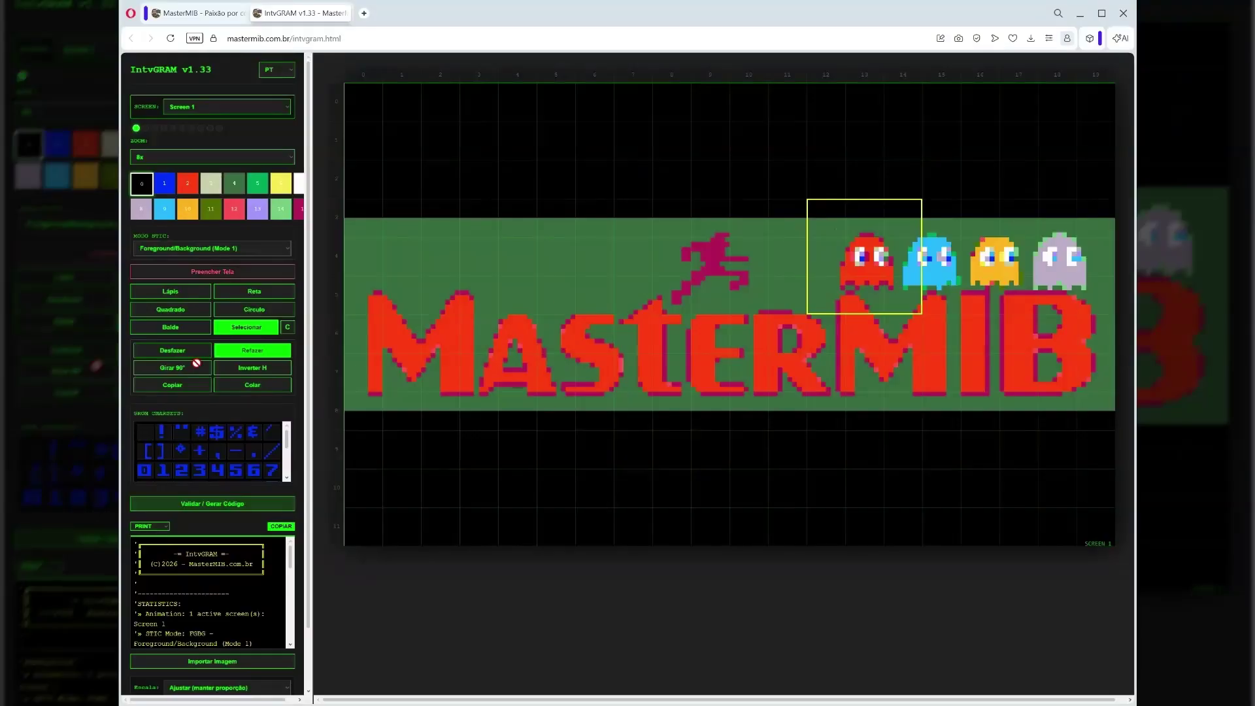
click(171, 390)
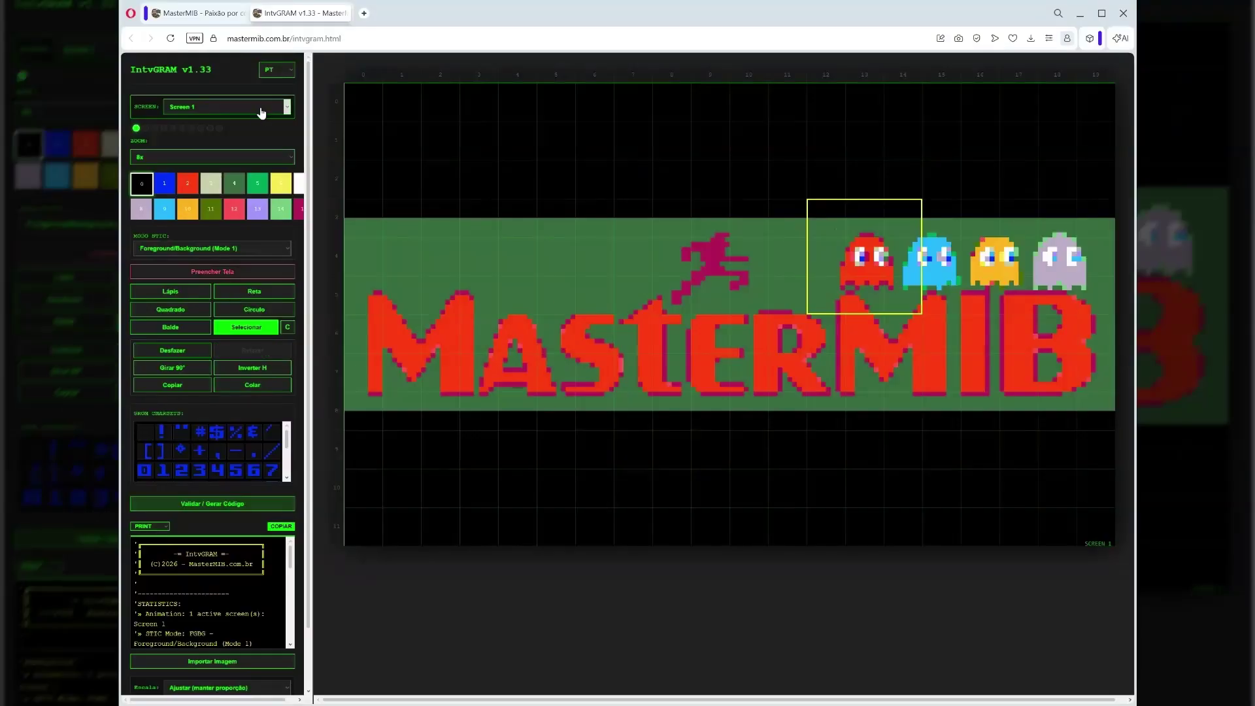
key(Down)
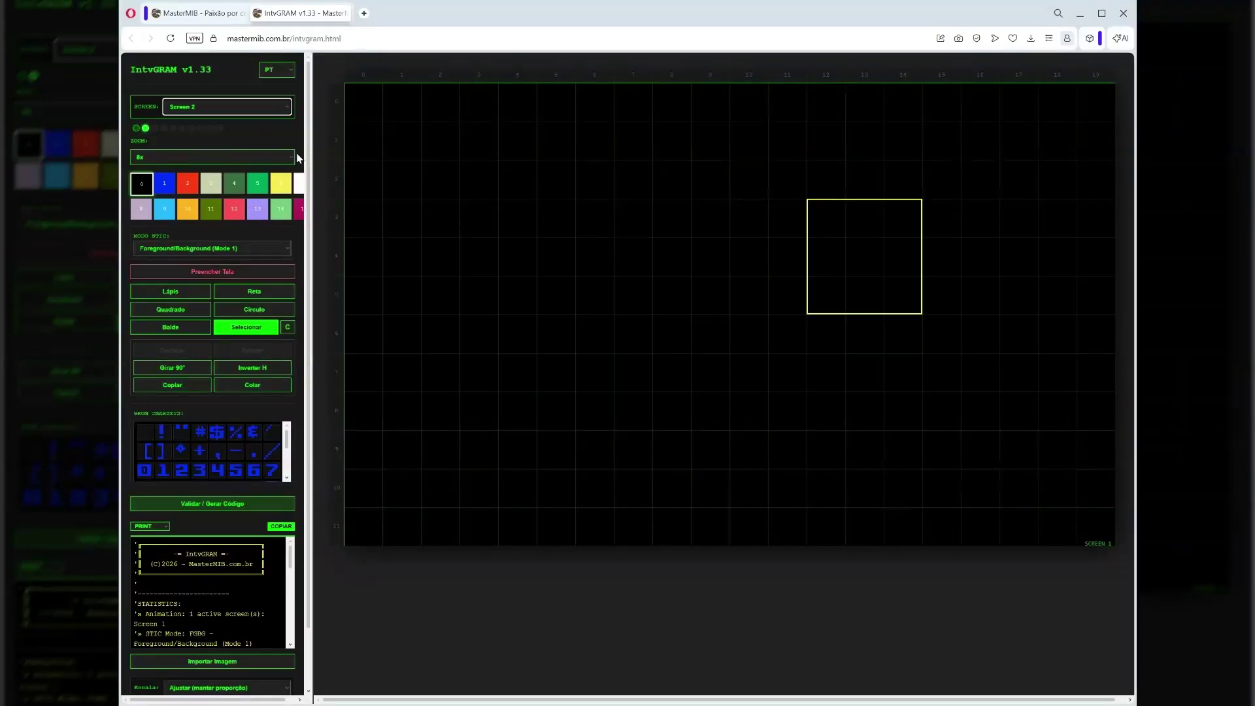
click(517, 218)
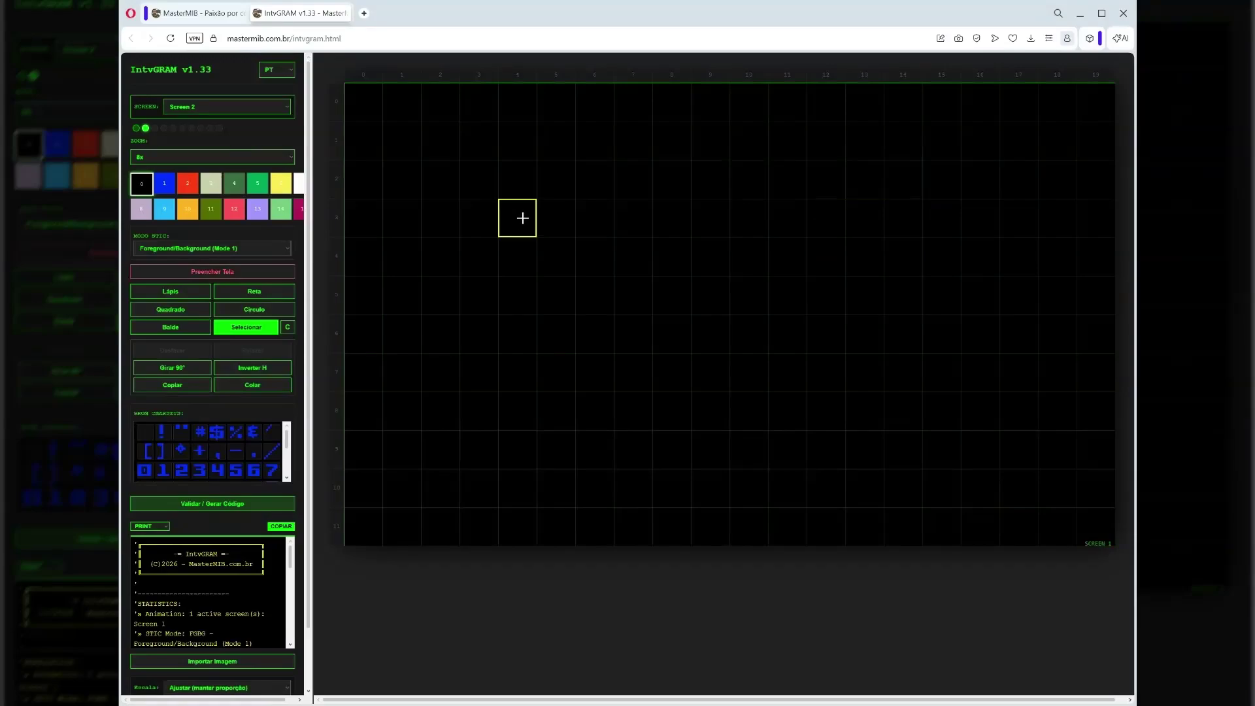
click(251, 386)
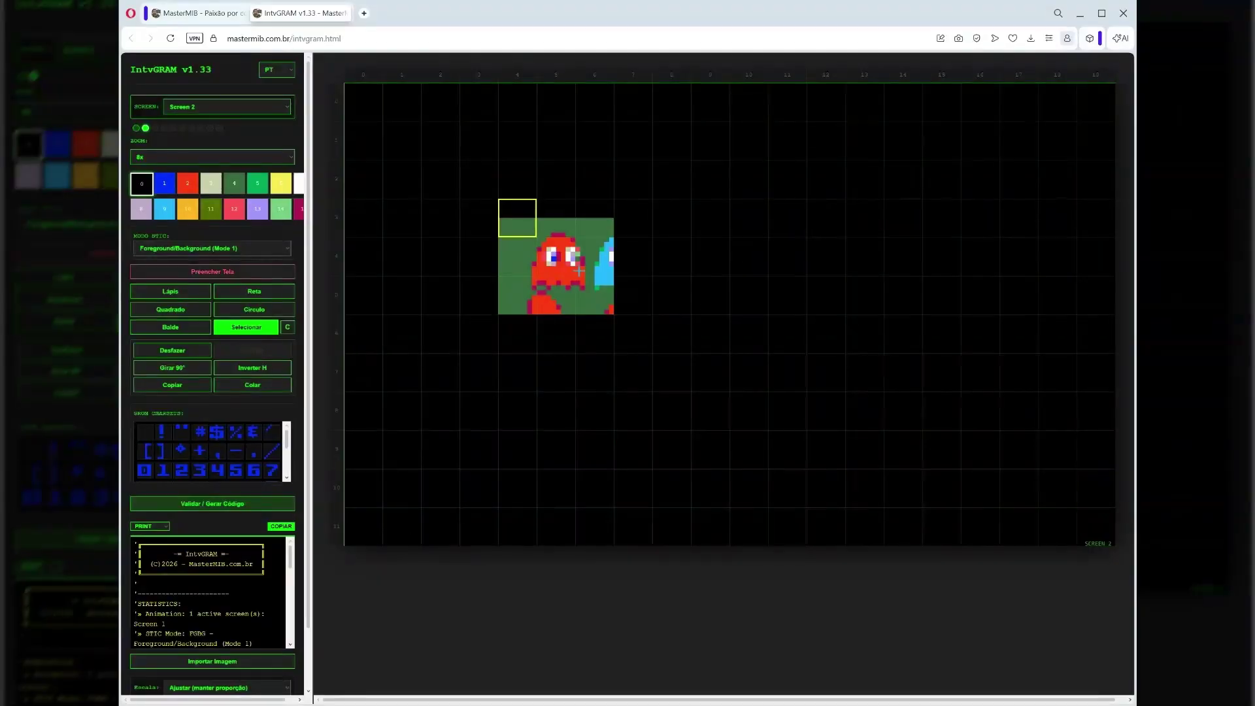
Fill all of Screen 2 with black to clear the pasted ghost tiles
click(467, 188)
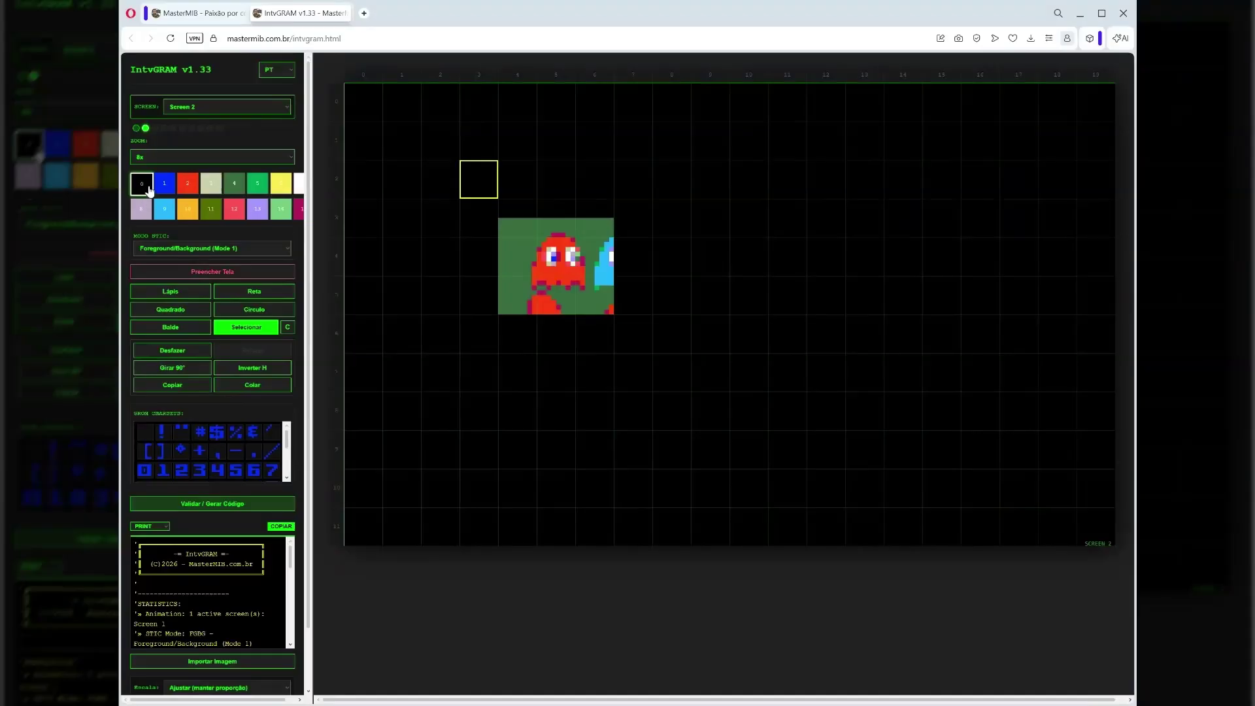
click(229, 273)
click(622, 189)
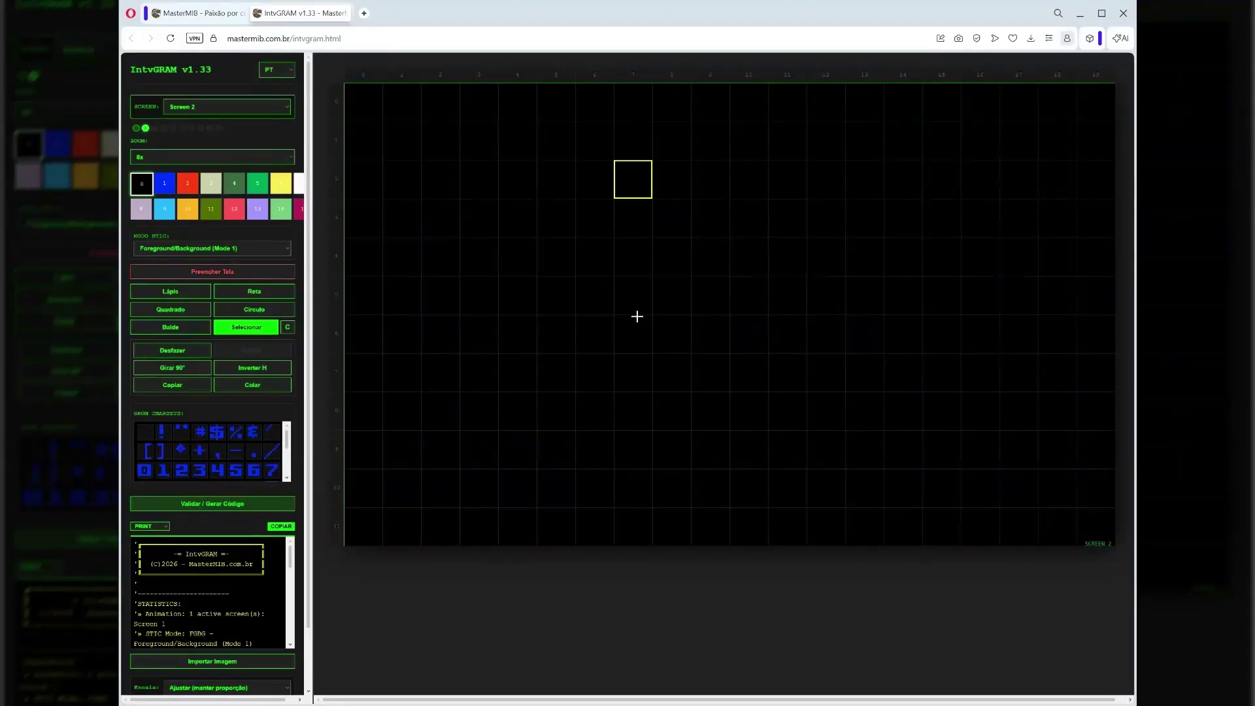
Return to Screen 1 and export the imported logo as IntvGram.bmp
click(136, 129)
drag(309, 255, 331, 358)
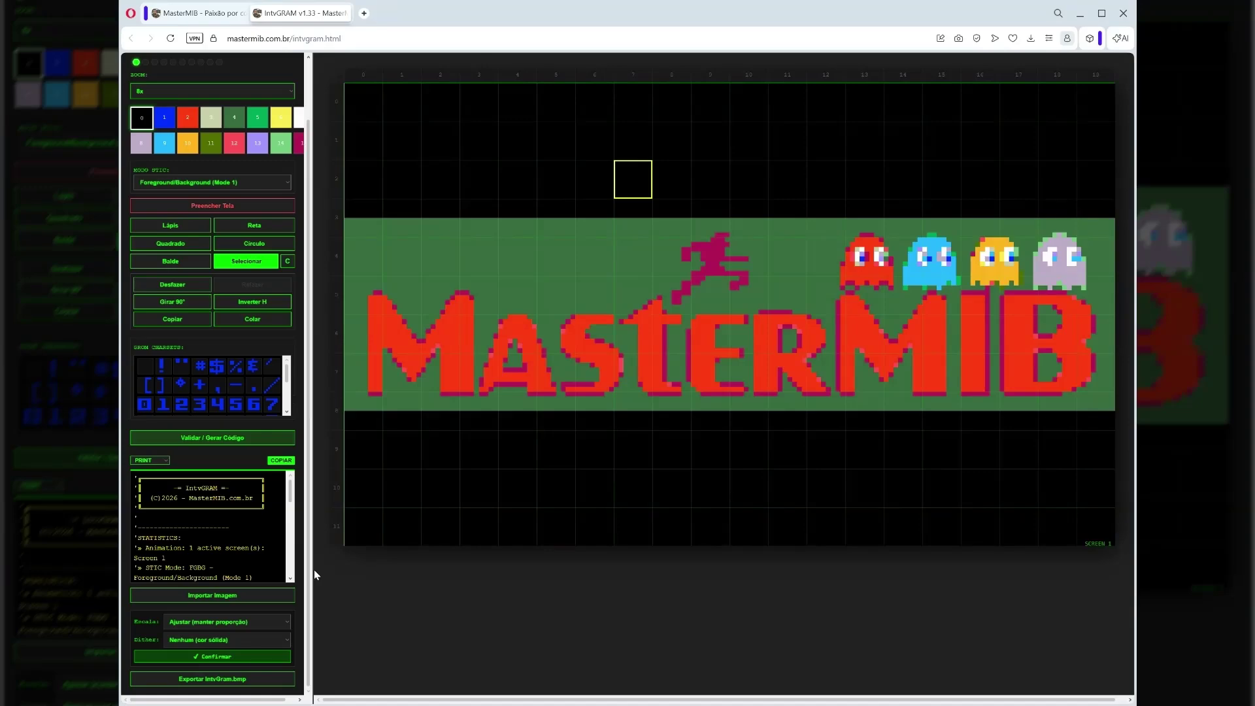
click(254, 683)
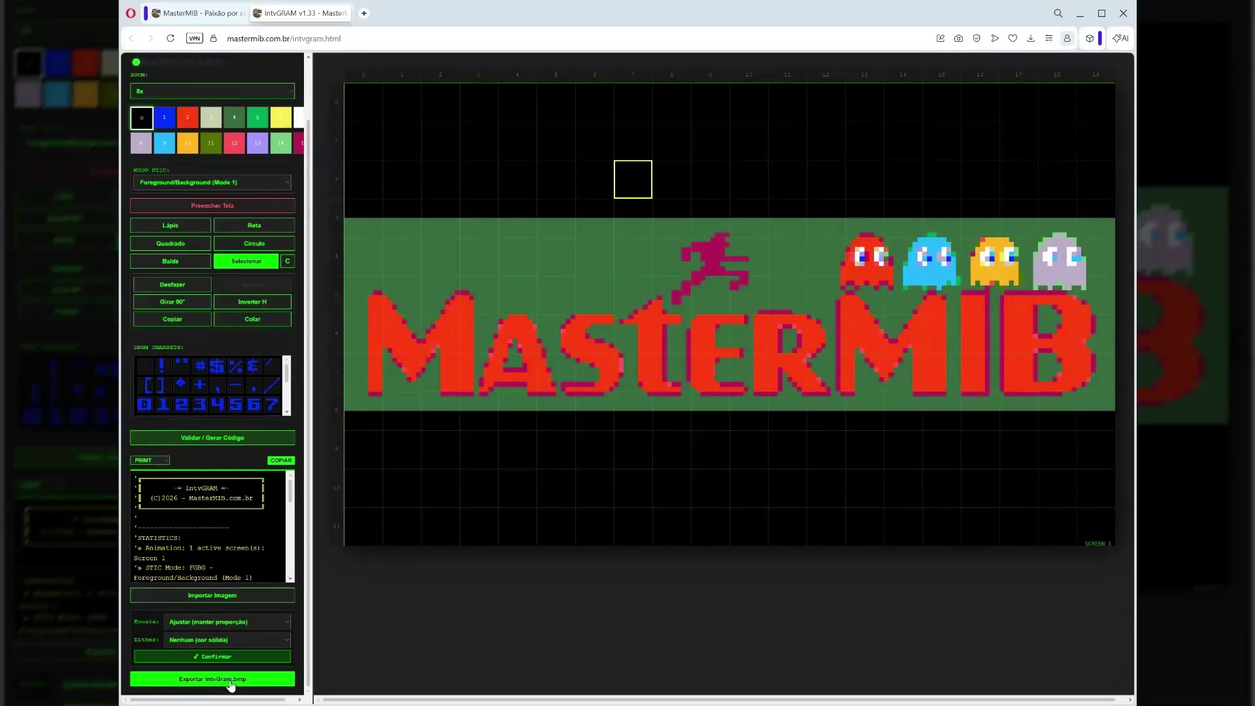
Reload the IntvGRAM page to start with a blank canvas and set its zoom to 8x
scroll(230, 684, up, 1)
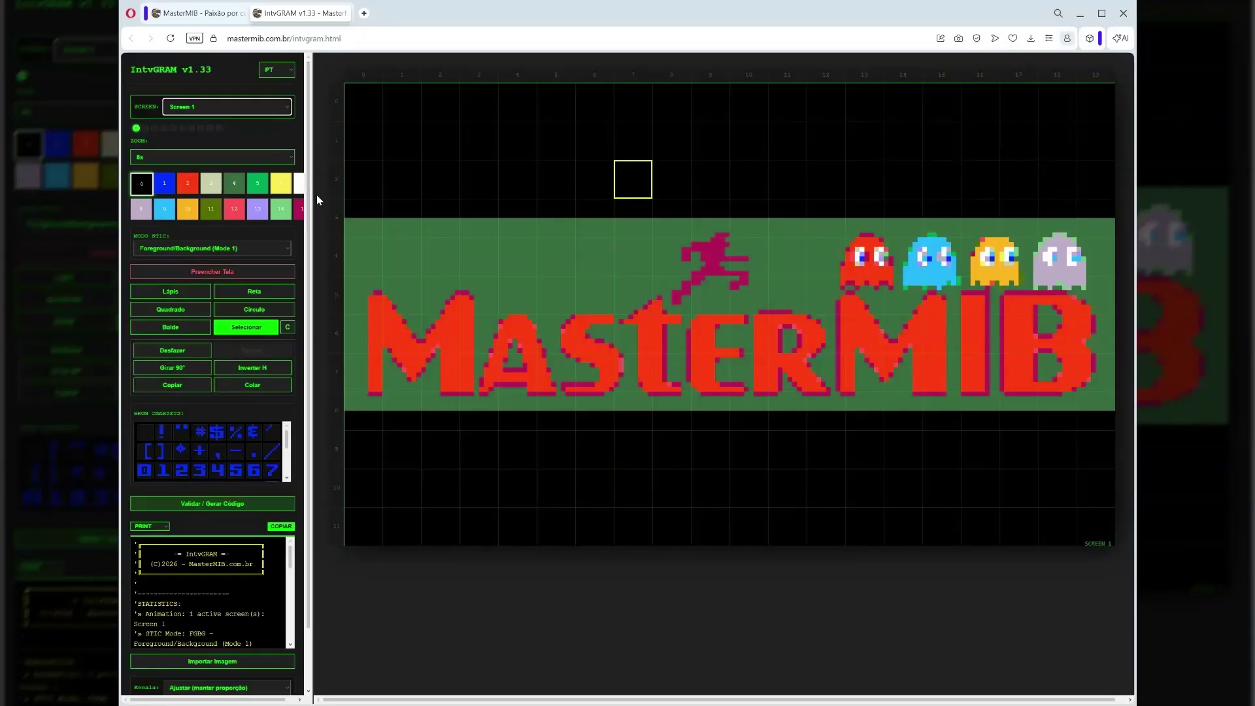
click(172, 39)
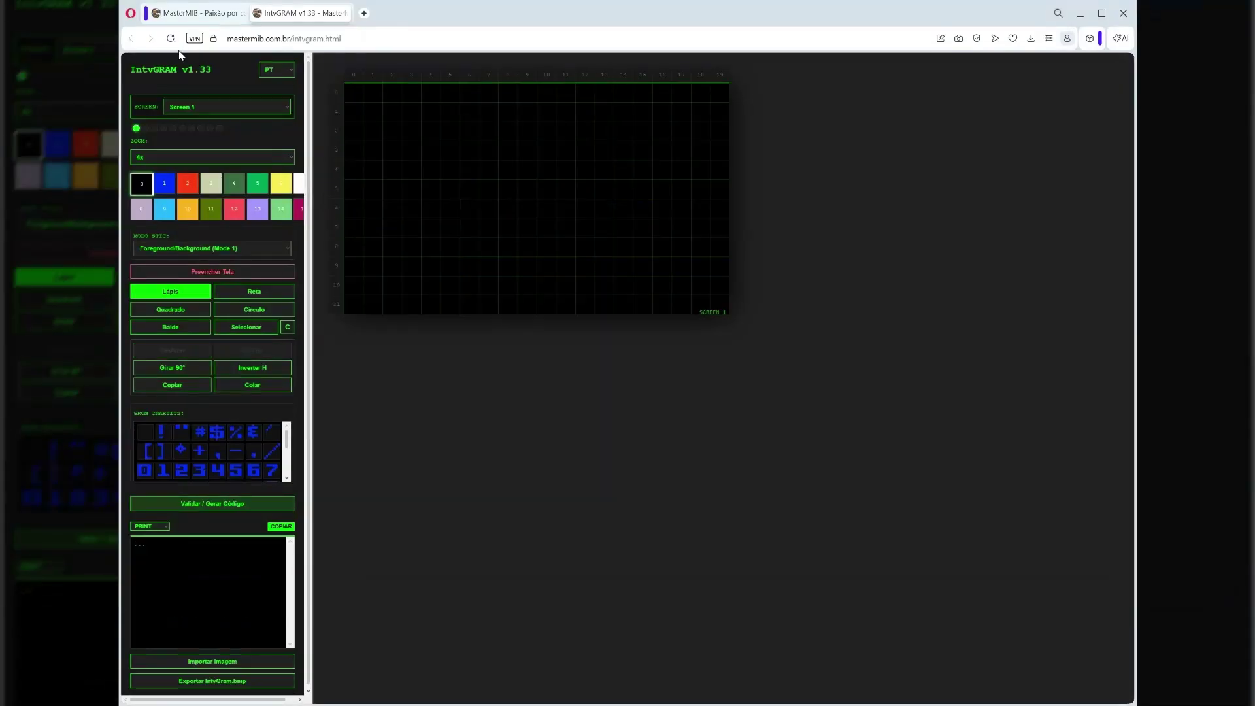
click(219, 210)
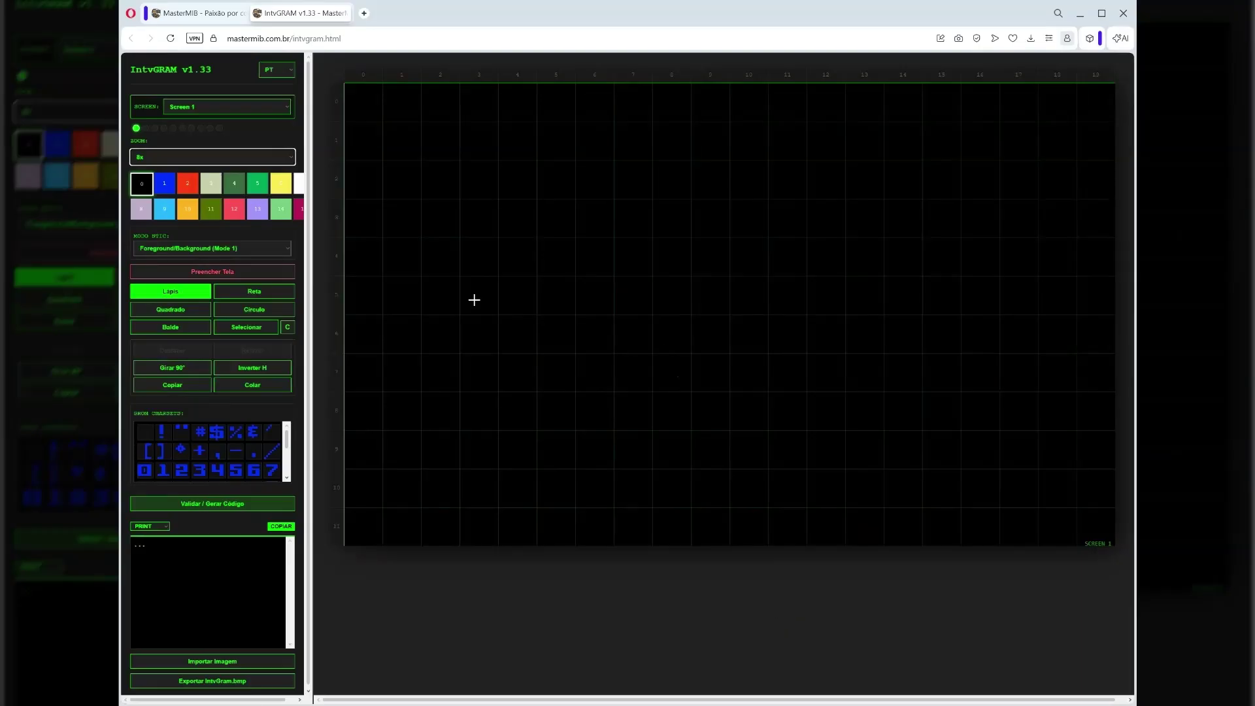
Draw a circle in blue (color 1) about three tiles wide, centred near column 5, row 10
click(164, 186)
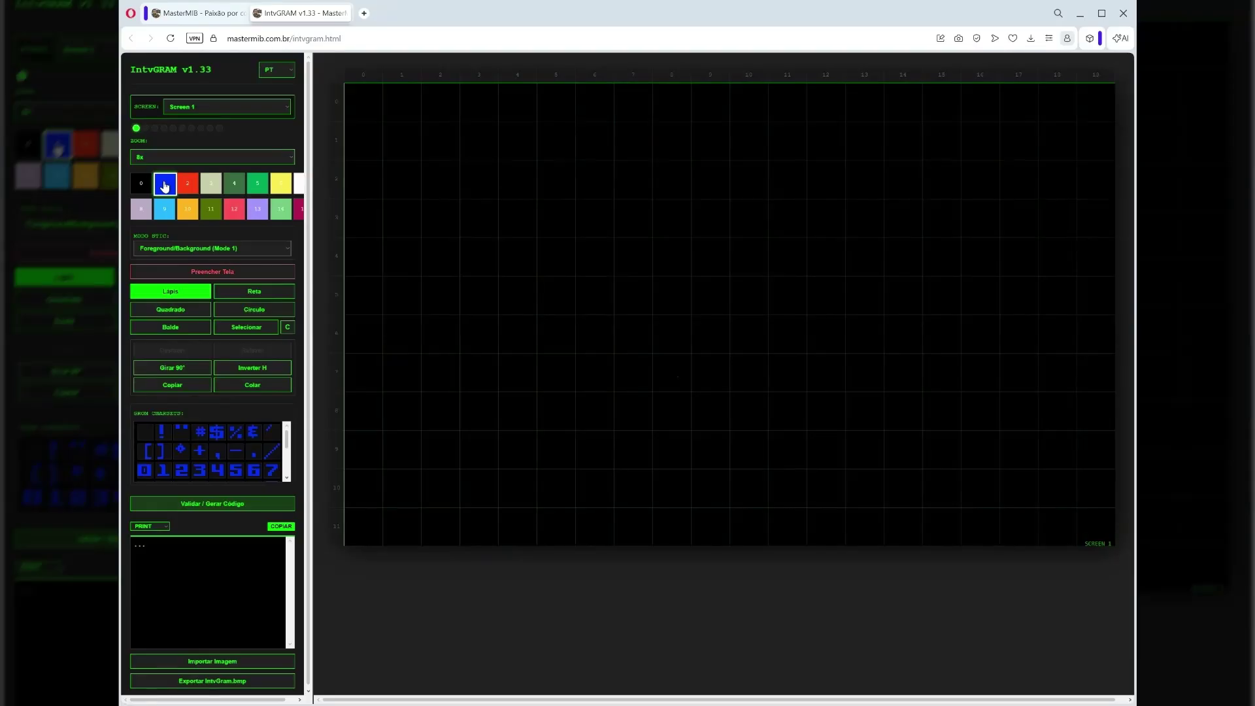
click(243, 309)
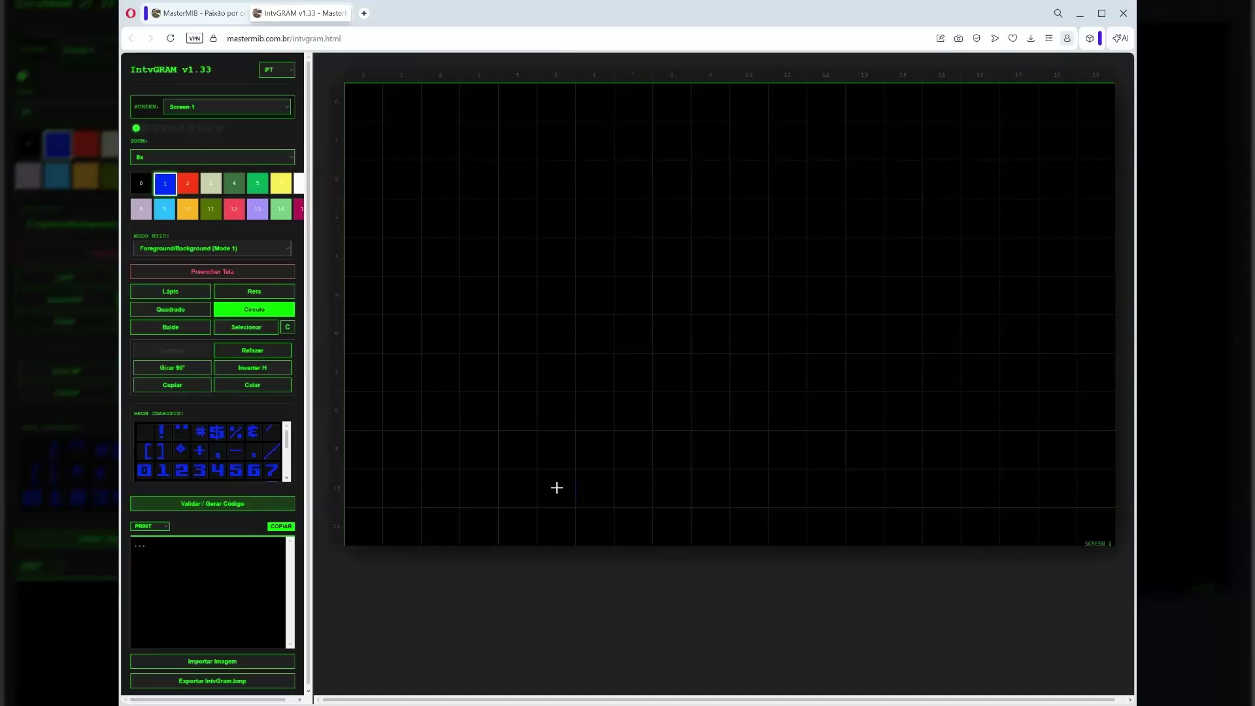
drag(557, 487, 584, 480)
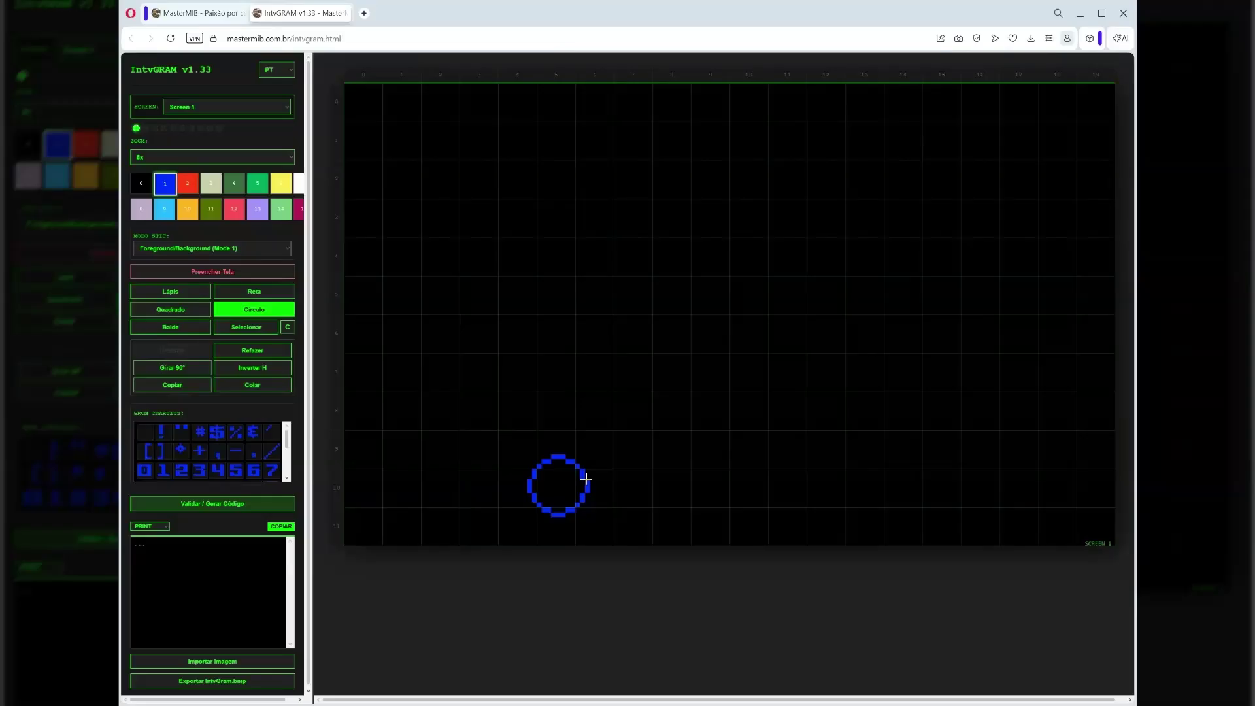
drag(585, 478, 619, 473)
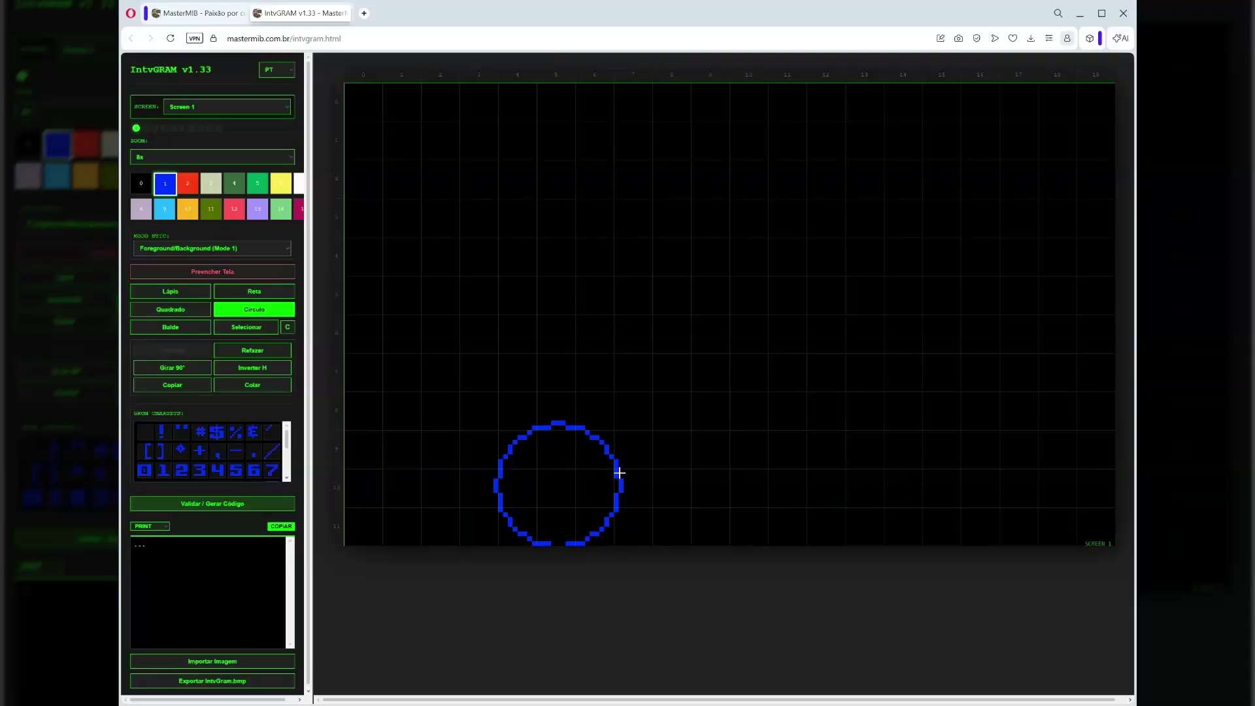
drag(619, 472, 619, 473)
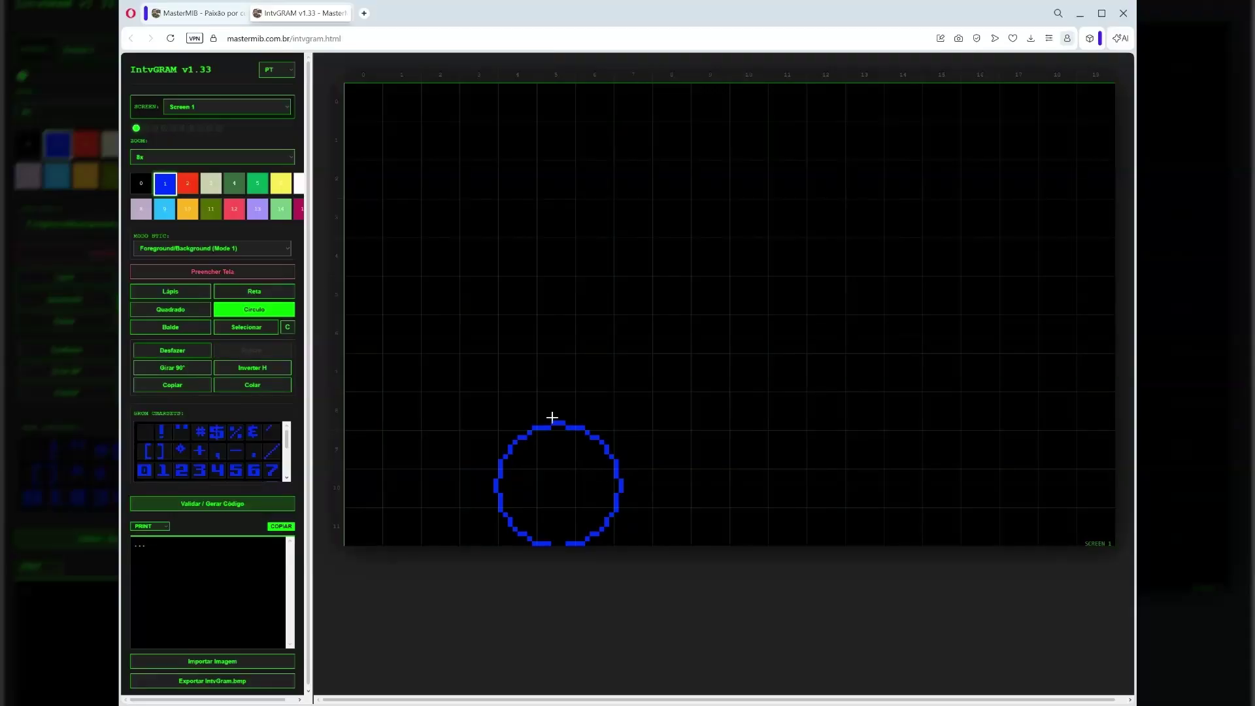
Copy the circle's top tile at column 5, row 8, and paste it into row 10 at columns 4 and 5
click(248, 327)
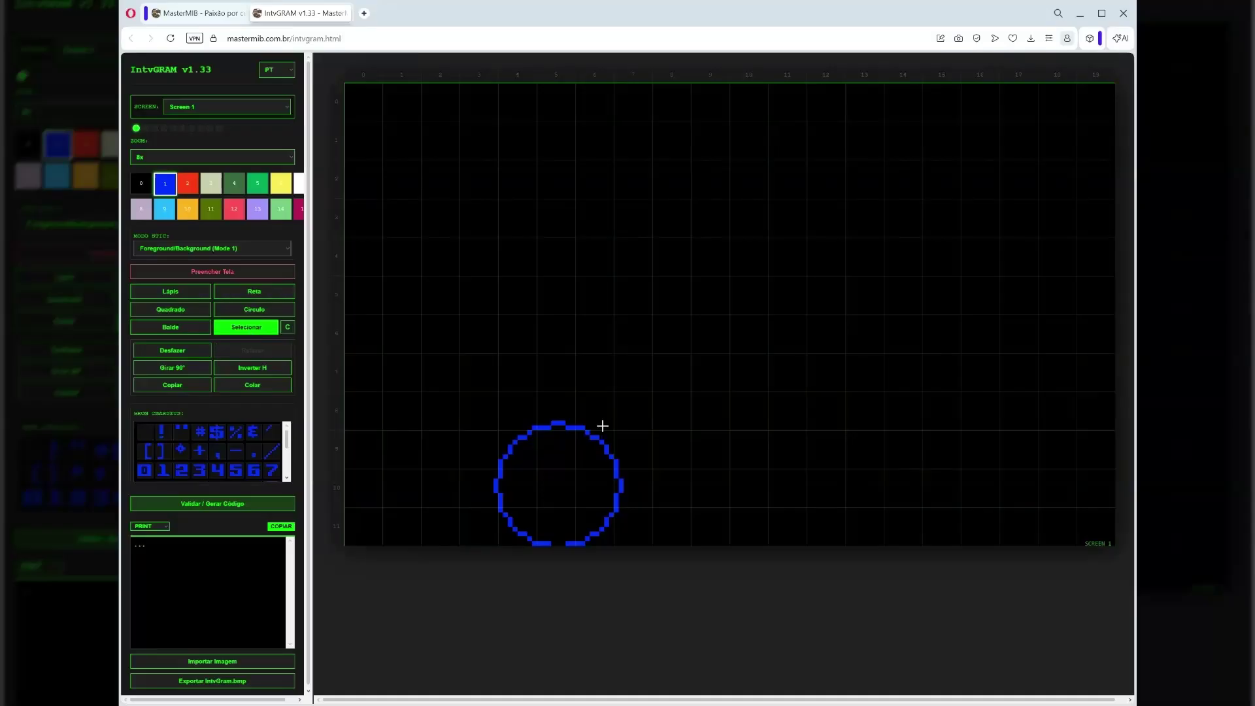
click(557, 414)
click(192, 390)
click(516, 478)
click(252, 386)
click(555, 488)
click(247, 389)
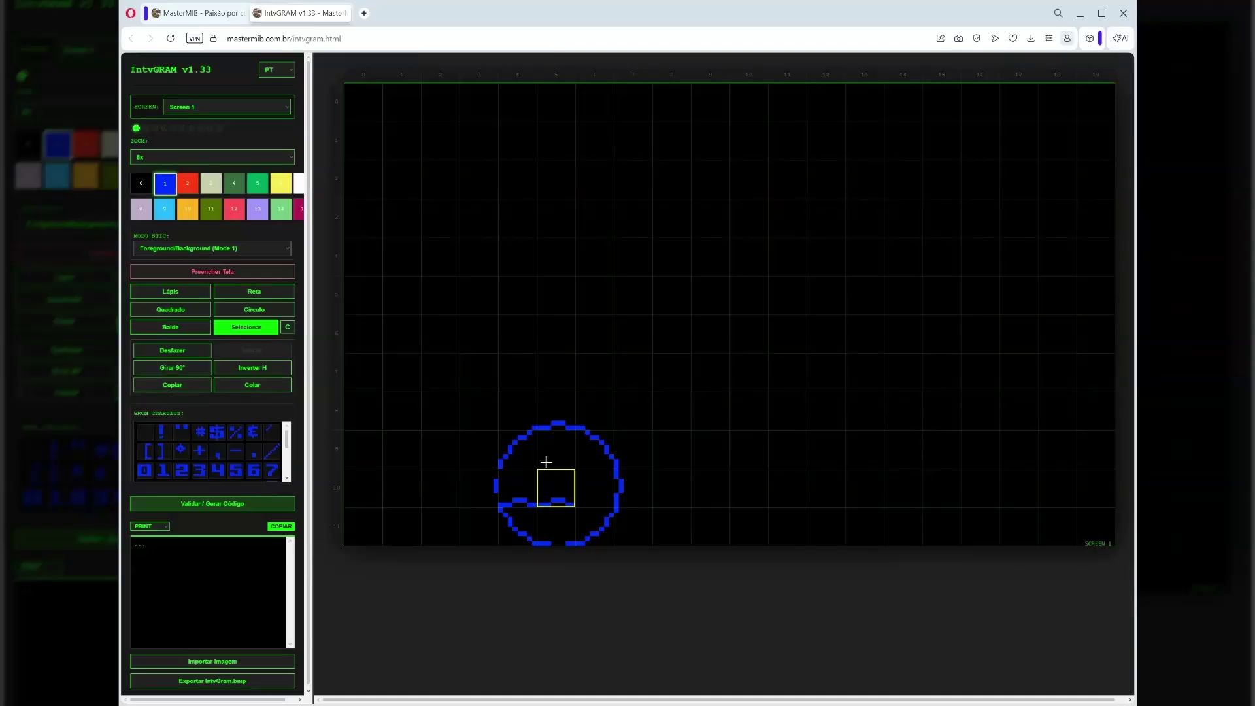
Continue the wave line by pasting the copied tile into row 10 at columns 6, 7 and 8
click(596, 484)
click(267, 391)
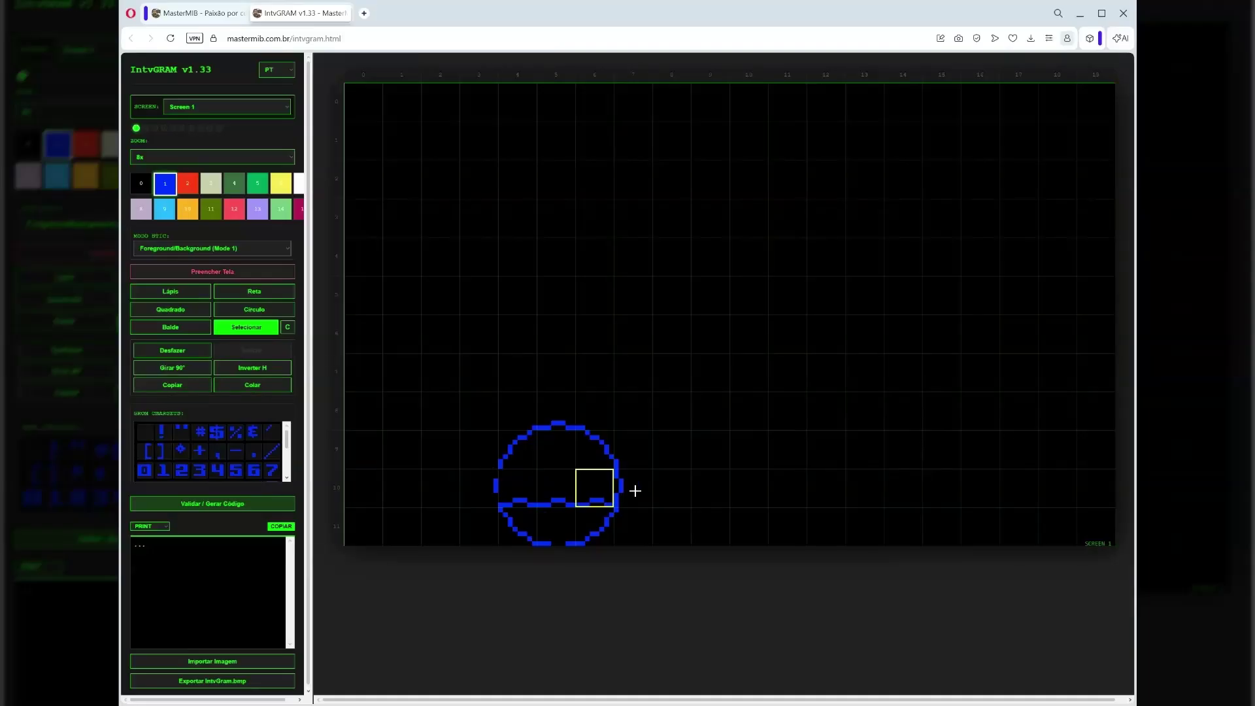
click(632, 489)
click(275, 385)
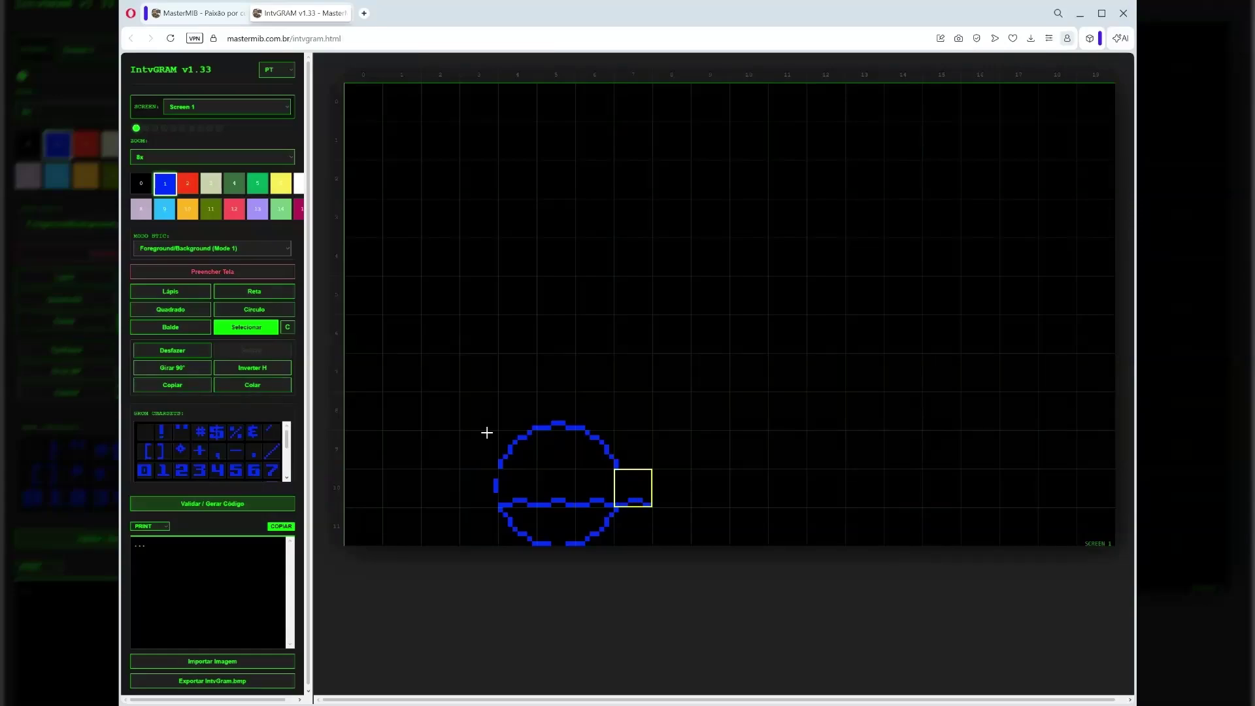
click(669, 488)
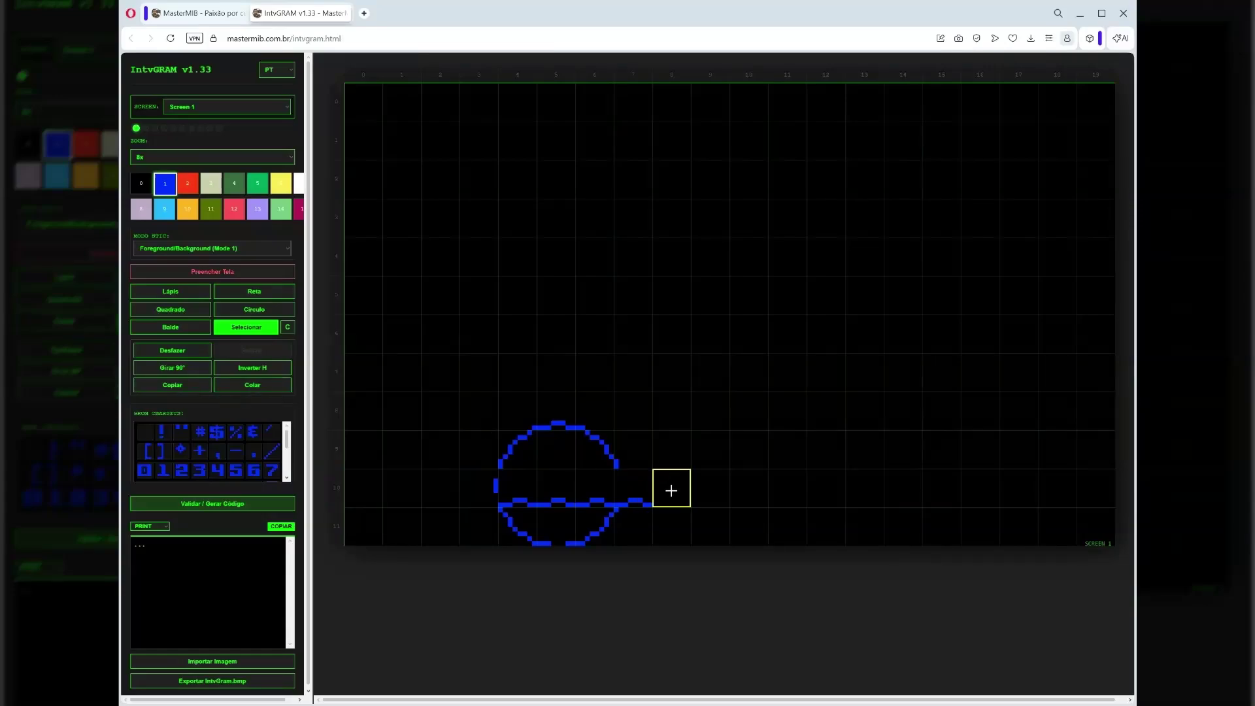
click(244, 391)
Copy the five-tile wave strip in row 10, columns 4 to 8, and paste it starting at columns 9, 14, 19 and 2
click(533, 499)
drag(536, 496, 673, 500)
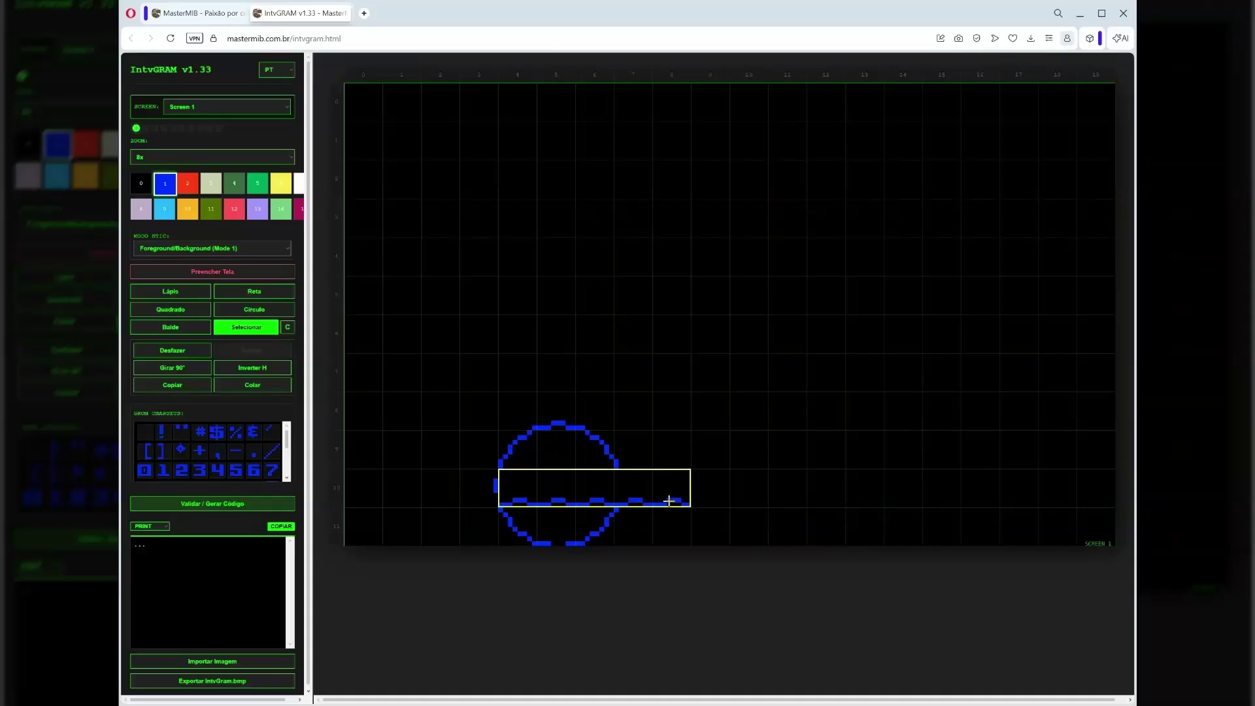
click(200, 386)
click(702, 483)
click(272, 391)
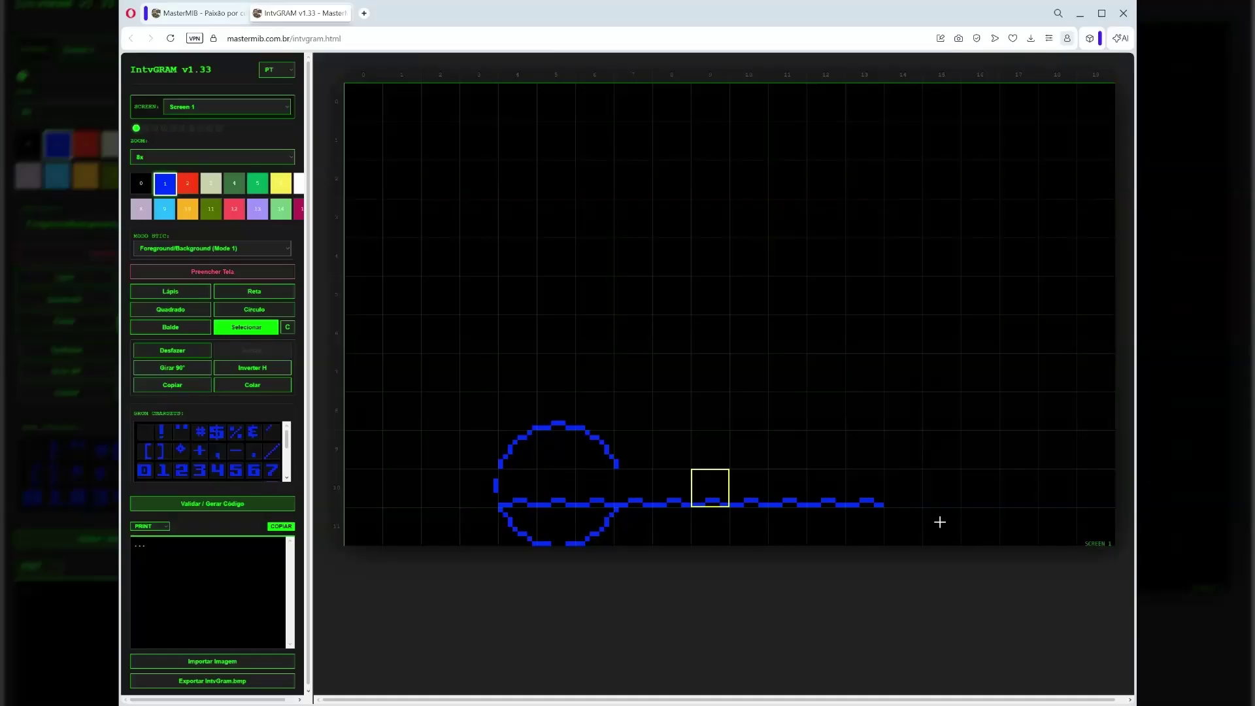
click(894, 491)
click(274, 389)
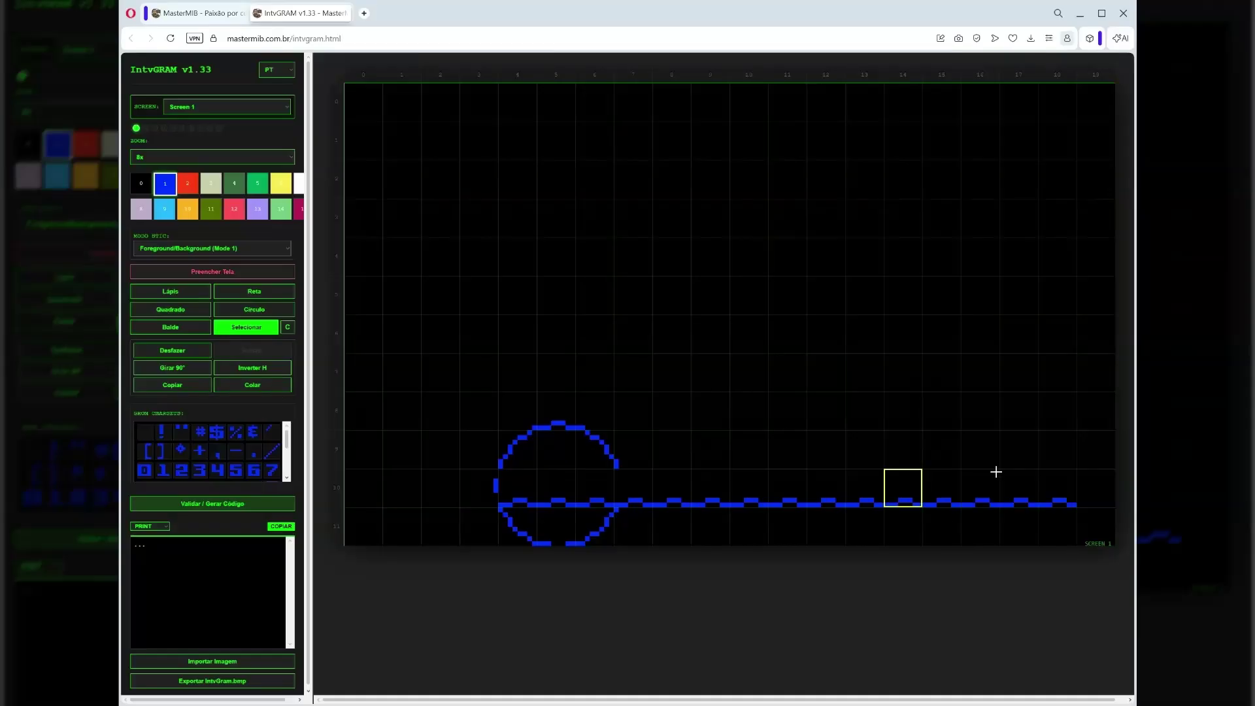
click(1089, 484)
click(274, 391)
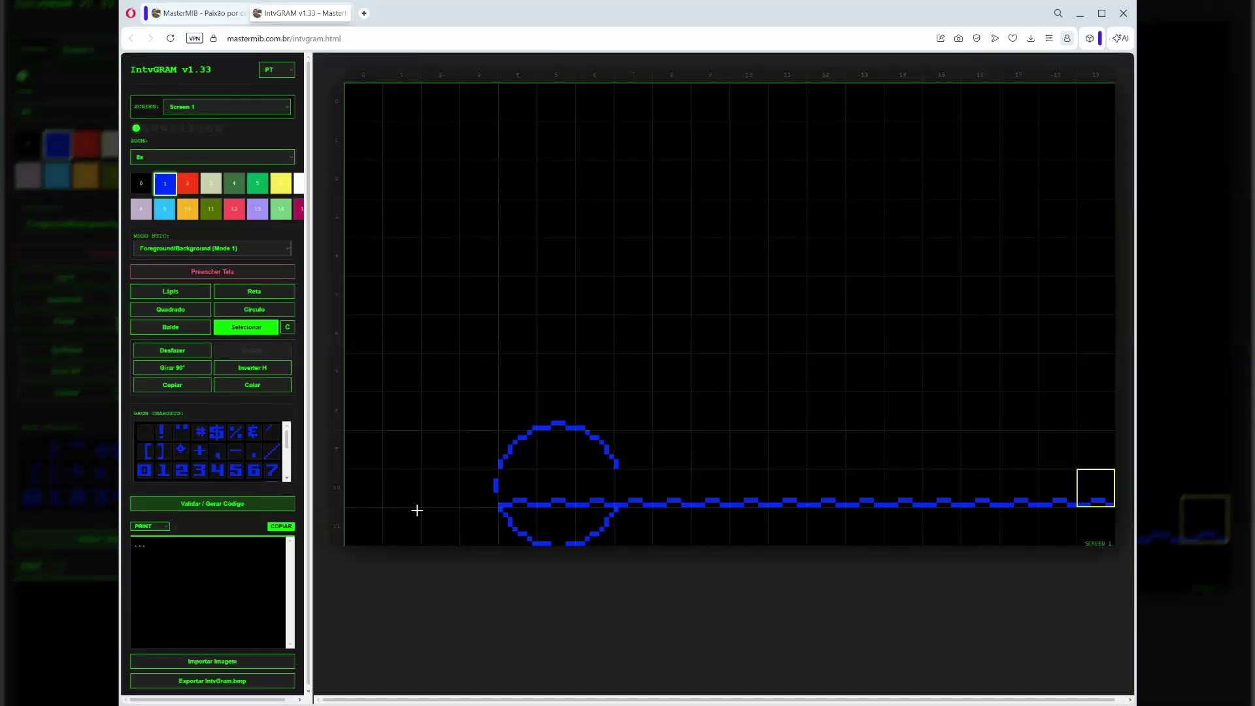
click(440, 494)
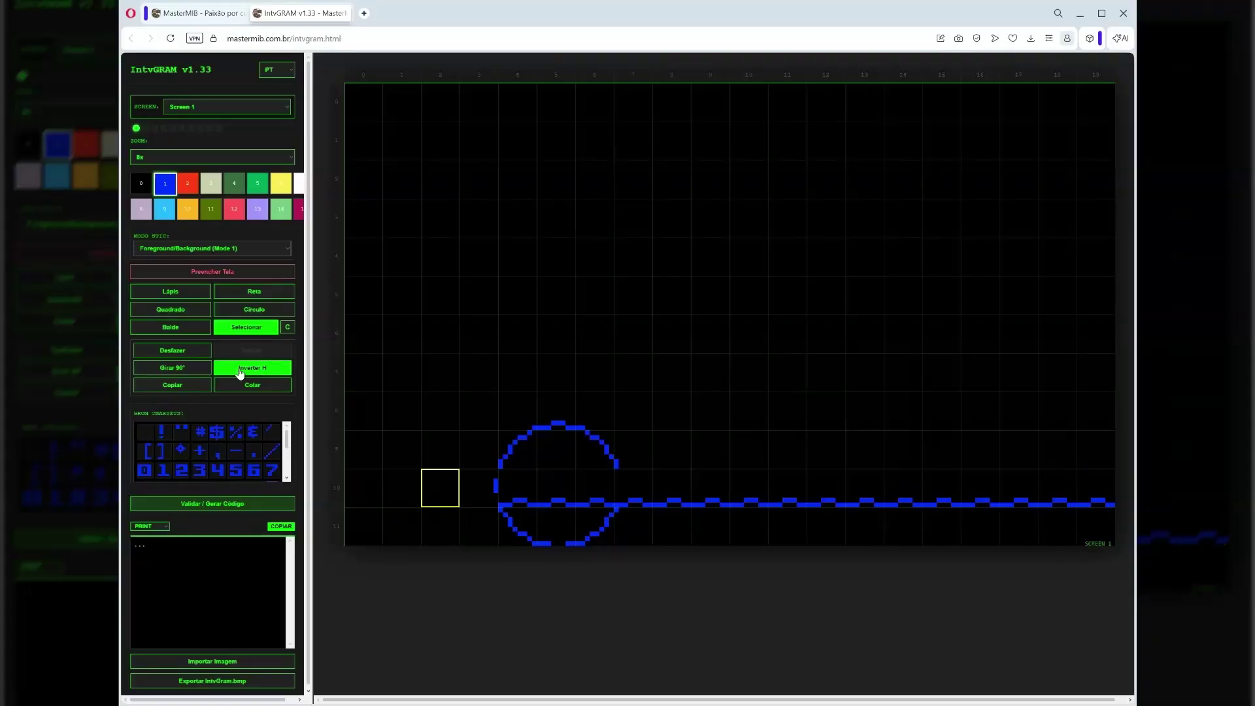
click(247, 390)
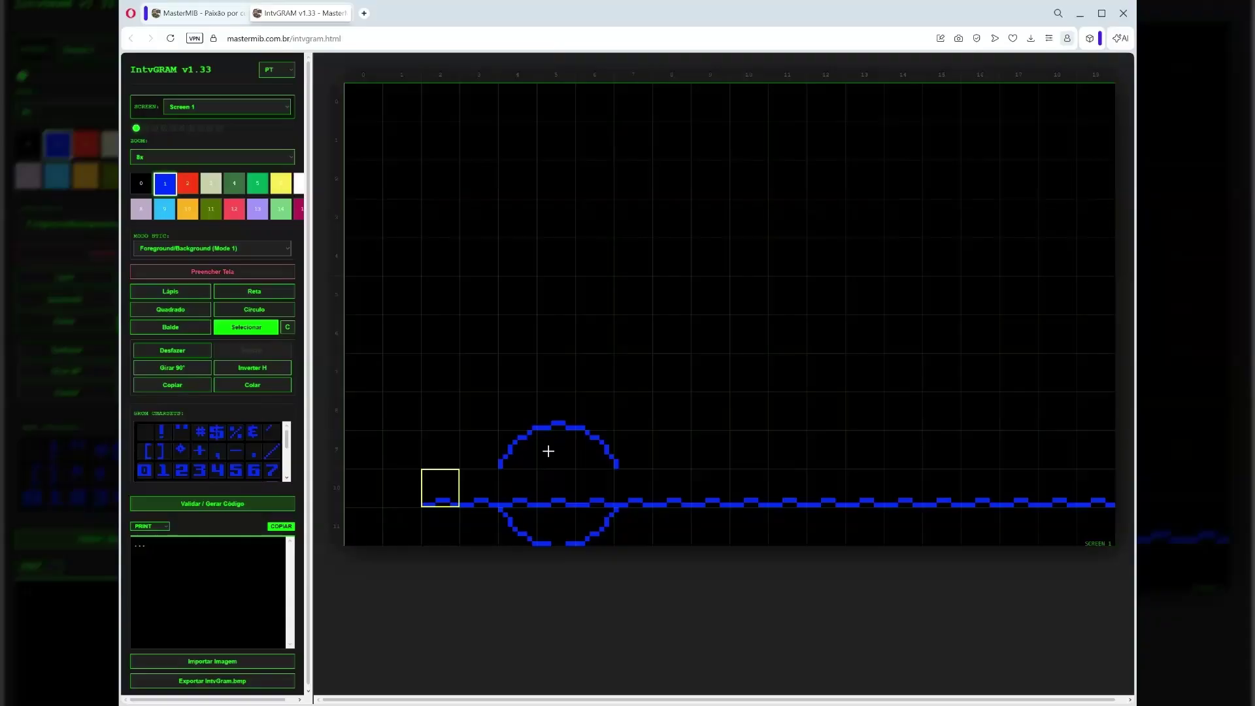
Erase the remaining upper arc of the circle above the wave line with the pencil in black (color 0)
click(138, 185)
click(171, 291)
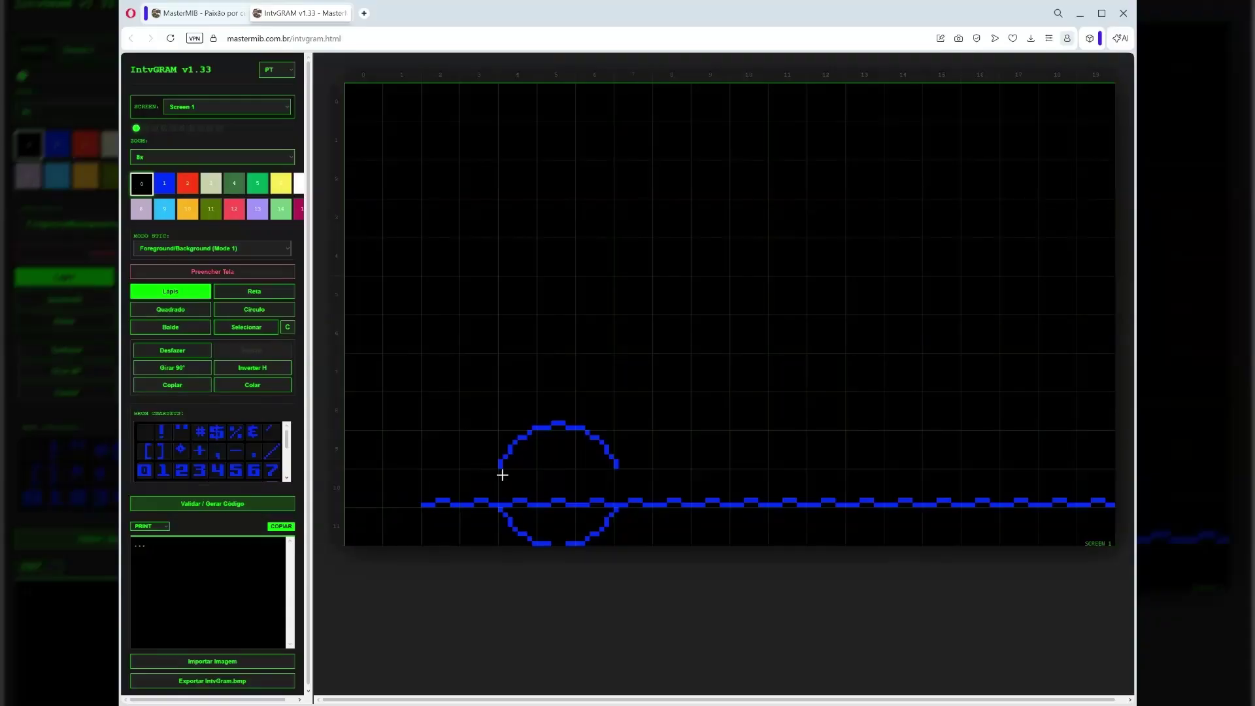
mouse_move(501, 457)
mouse_down()
mouse_move(557, 421)
mouse_move(590, 432)
mouse_move(614, 463)
mouse_move(635, 445)
mouse_up()
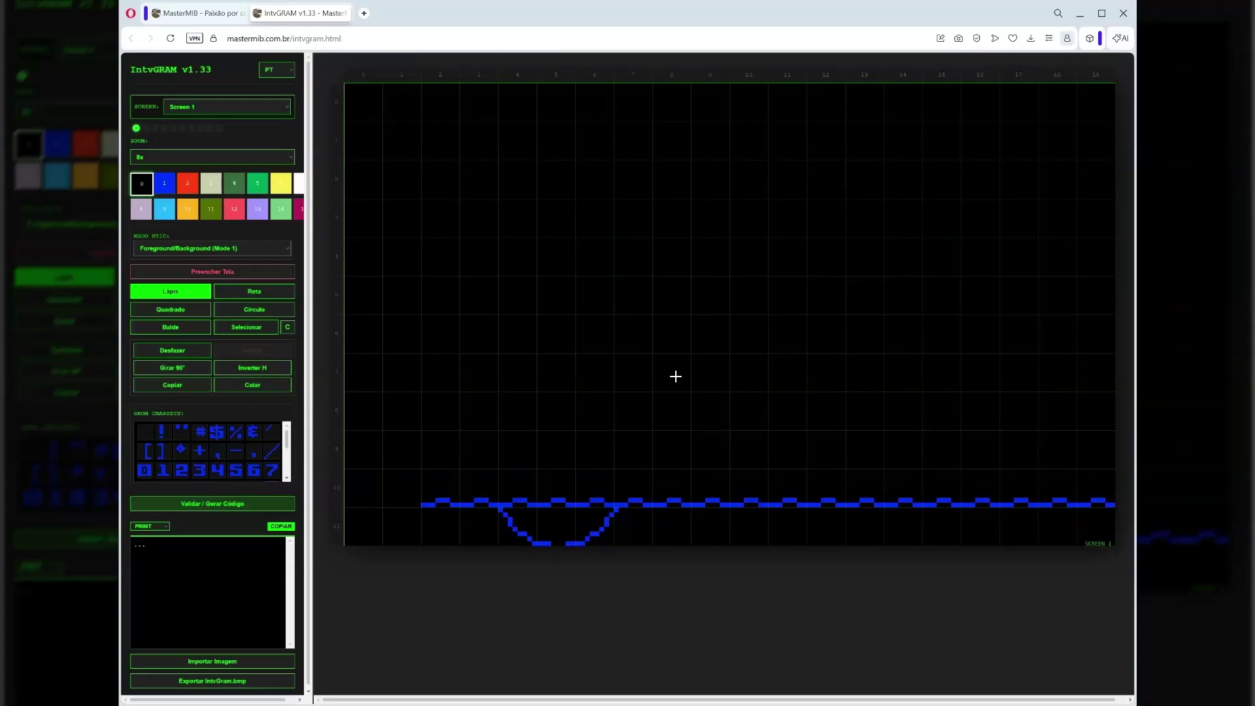
Rotate the arc tile at column 6, row 11 in 90° turns and flip it horizontally several times
click(244, 328)
click(593, 537)
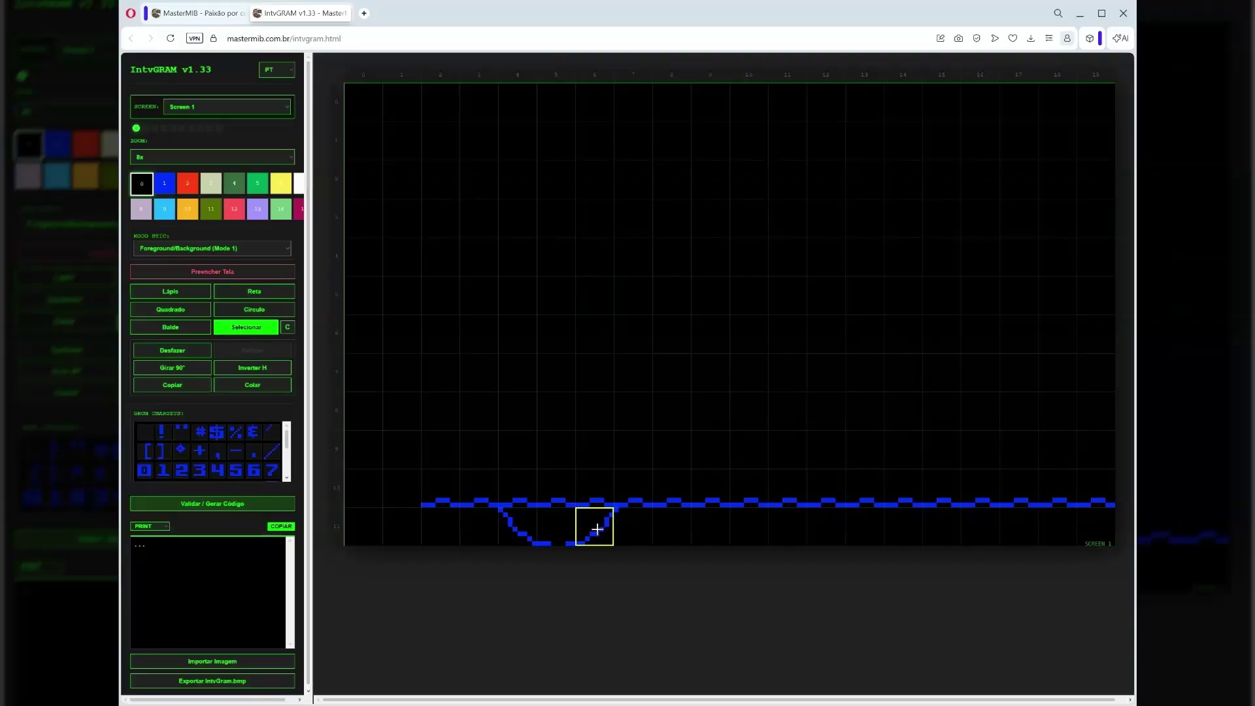
click(192, 370)
click(193, 370)
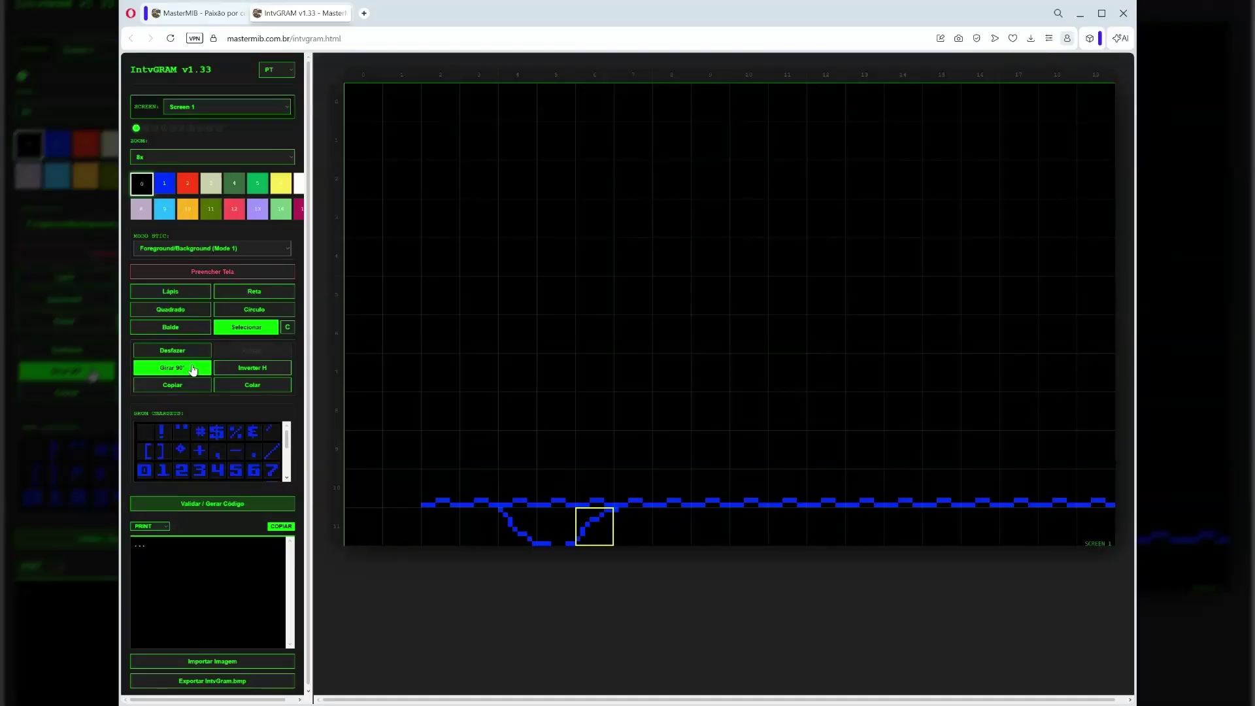
click(193, 370)
click(265, 368)
click(265, 368)
click(265, 368)
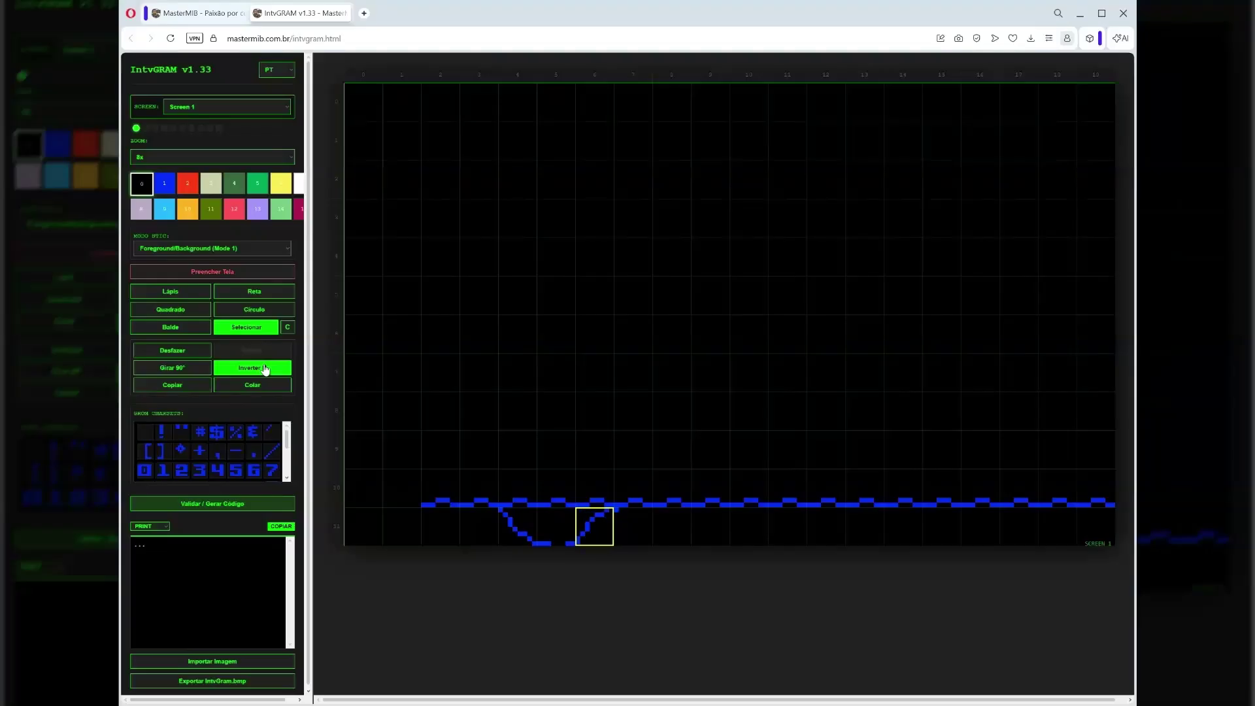
click(265, 368)
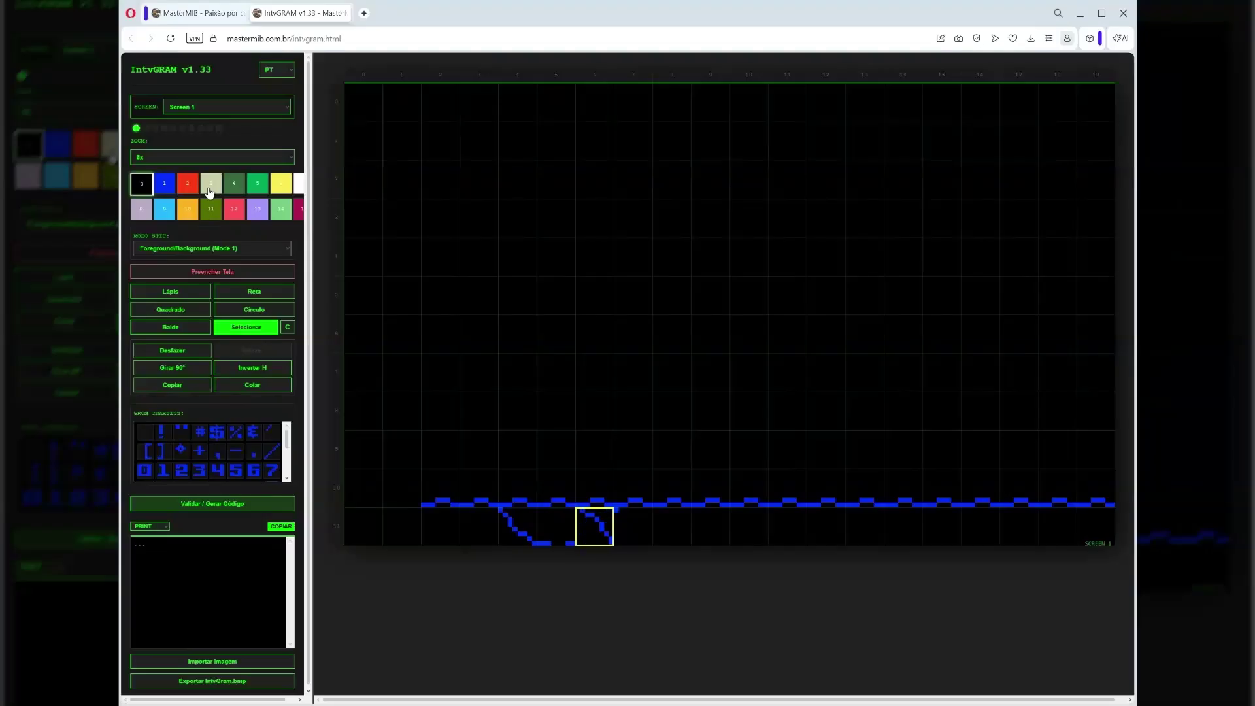
Draw a straight diagonal line in beige (color 3) from the canvas edge at column 0, row 10 down to column 4, row 11
click(209, 189)
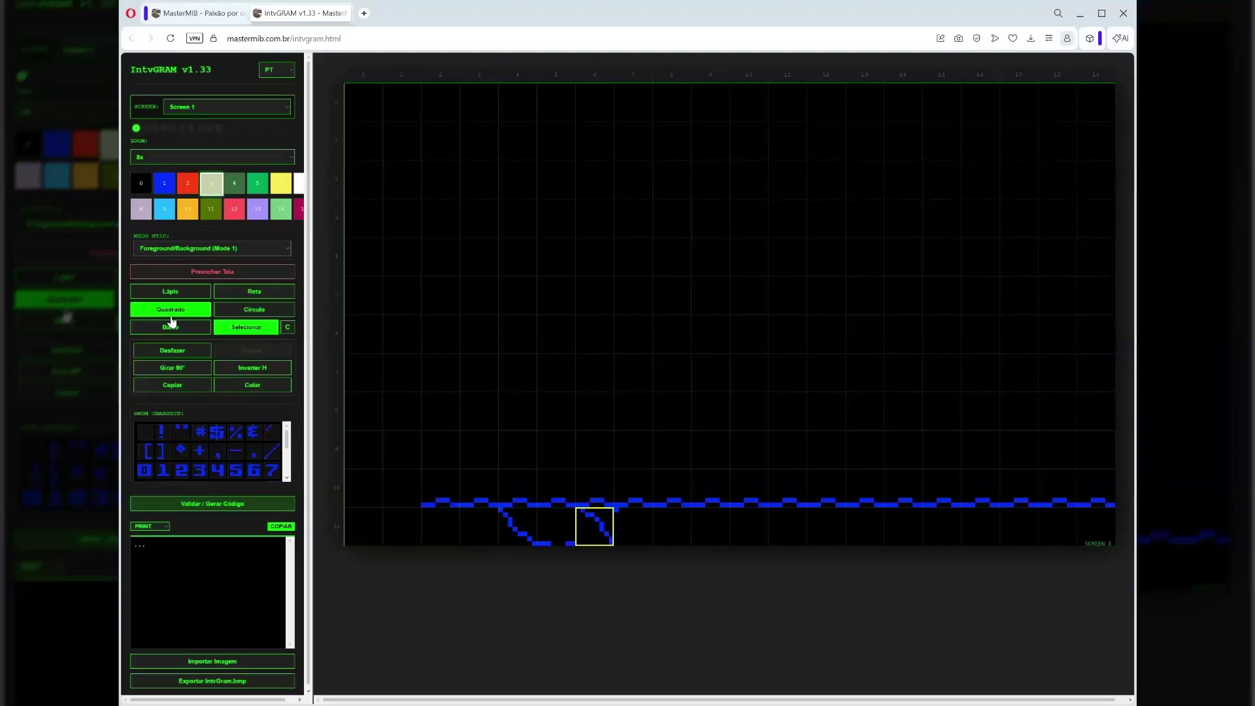
click(253, 300)
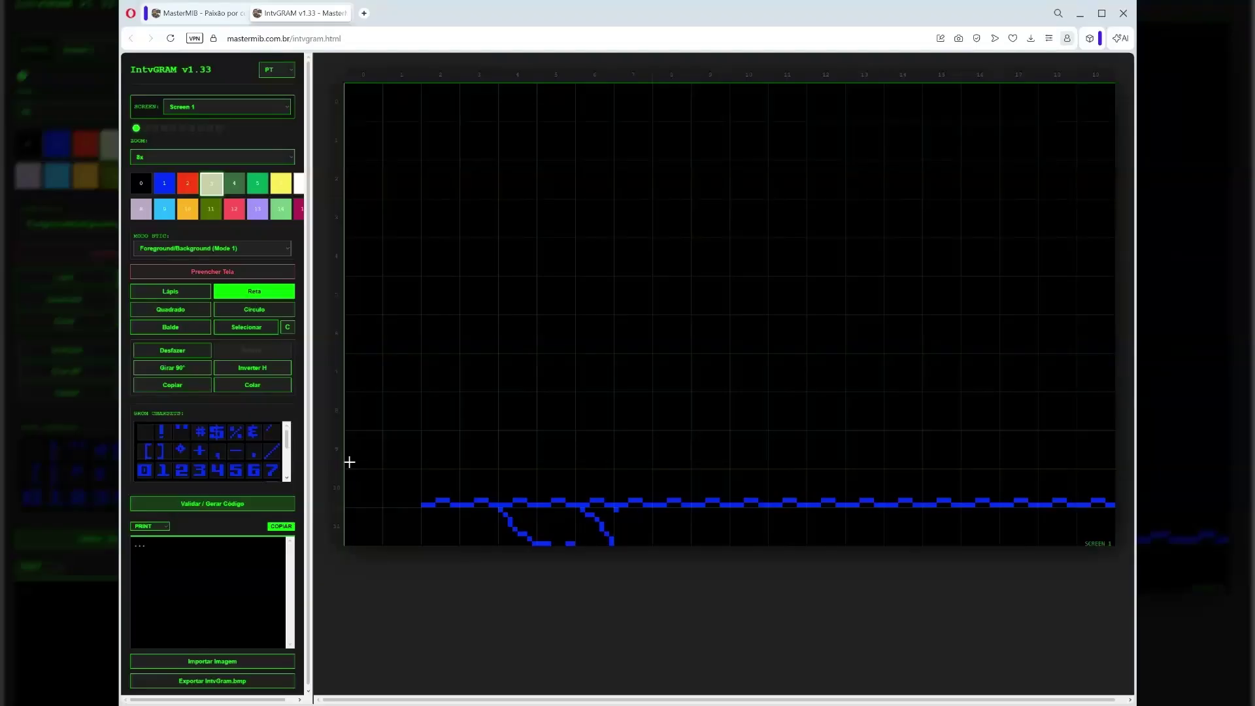
drag(347, 471, 524, 543)
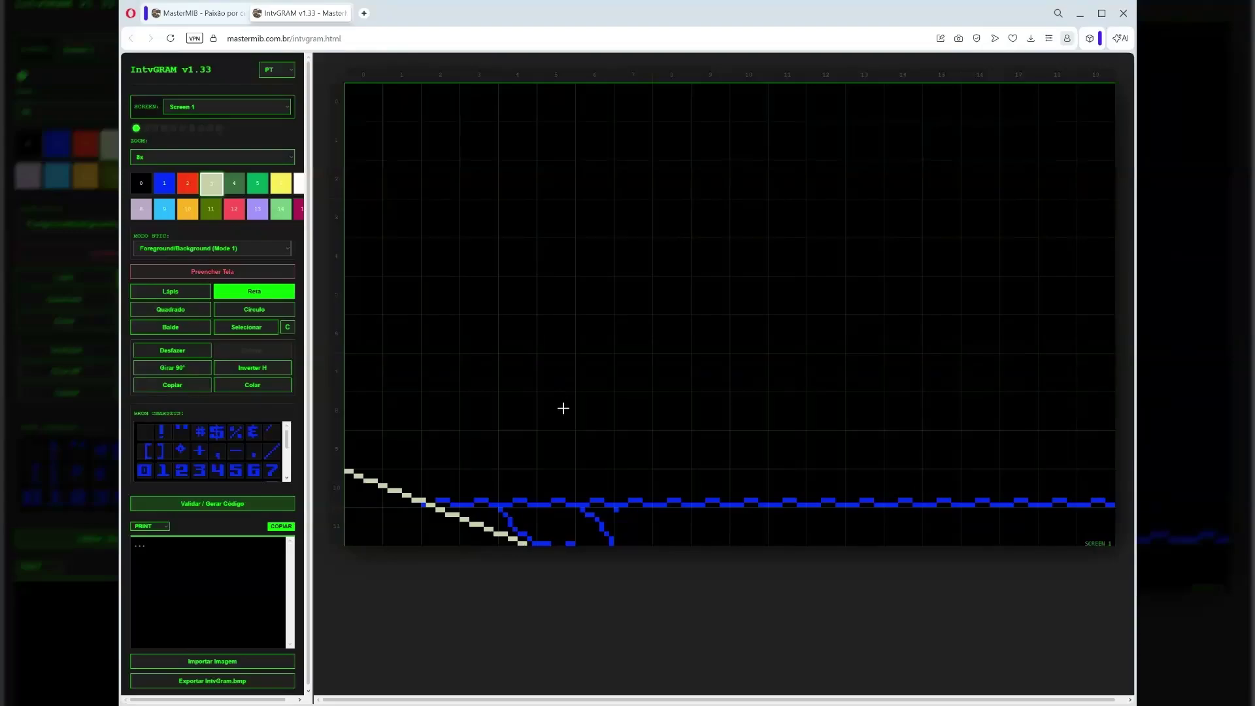
Fill the areas between the wave line and the canvas bottom, beyond the beige diagonal, with blue (color 1)
click(165, 183)
click(191, 326)
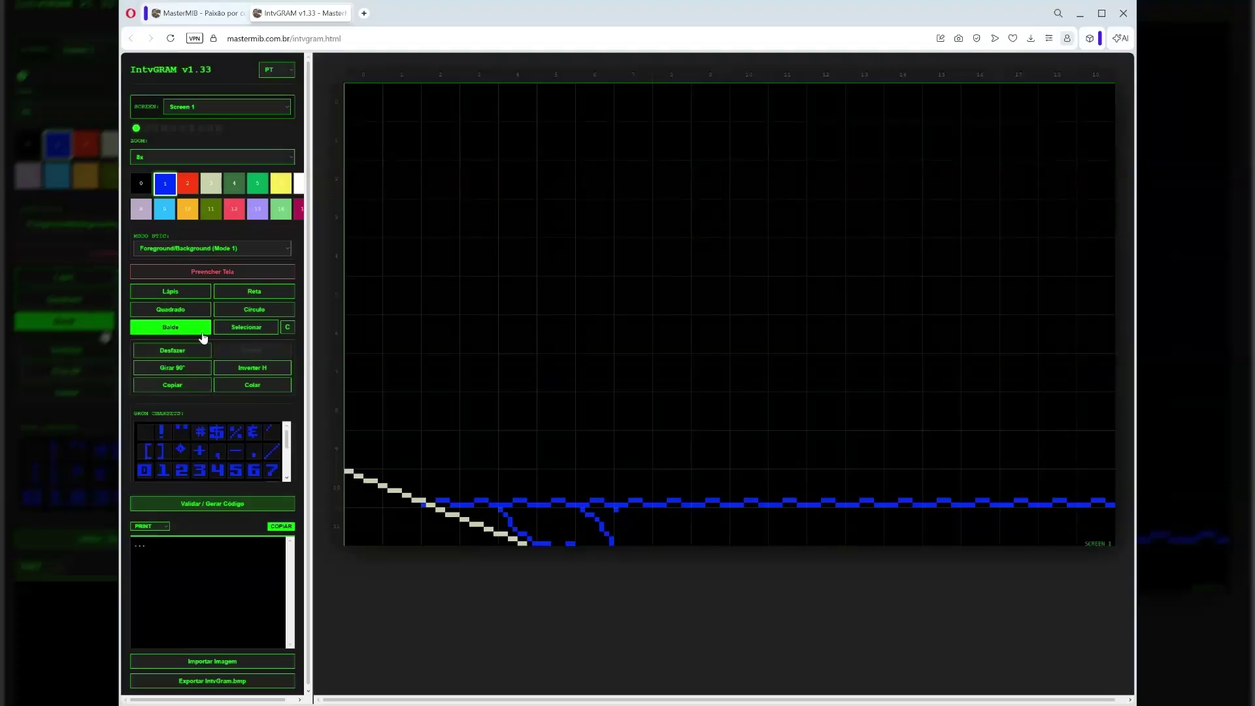
click(633, 513)
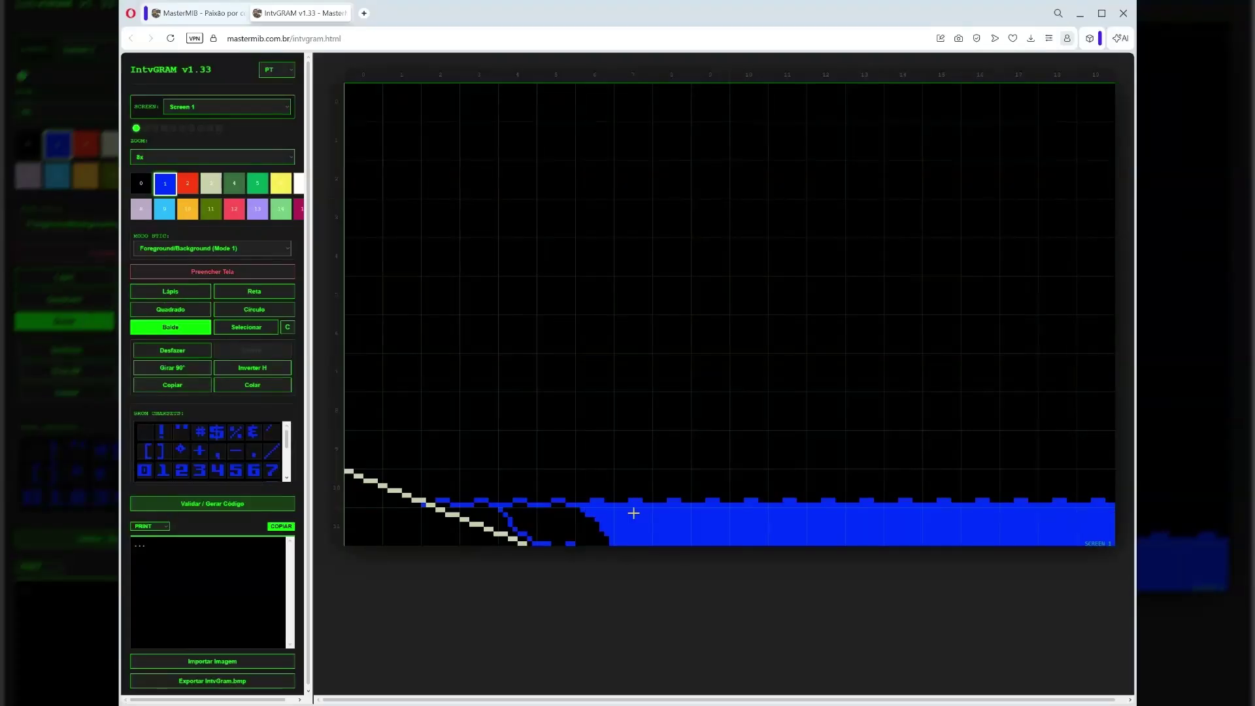
click(555, 521)
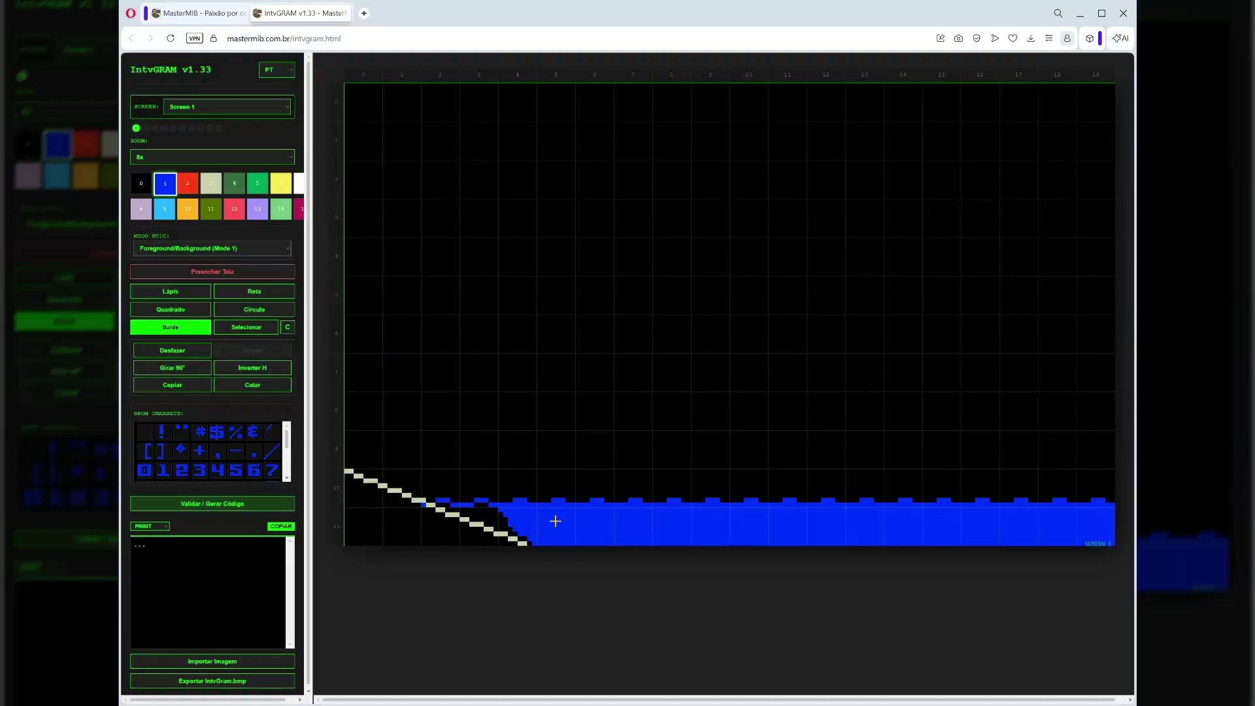
click(482, 513)
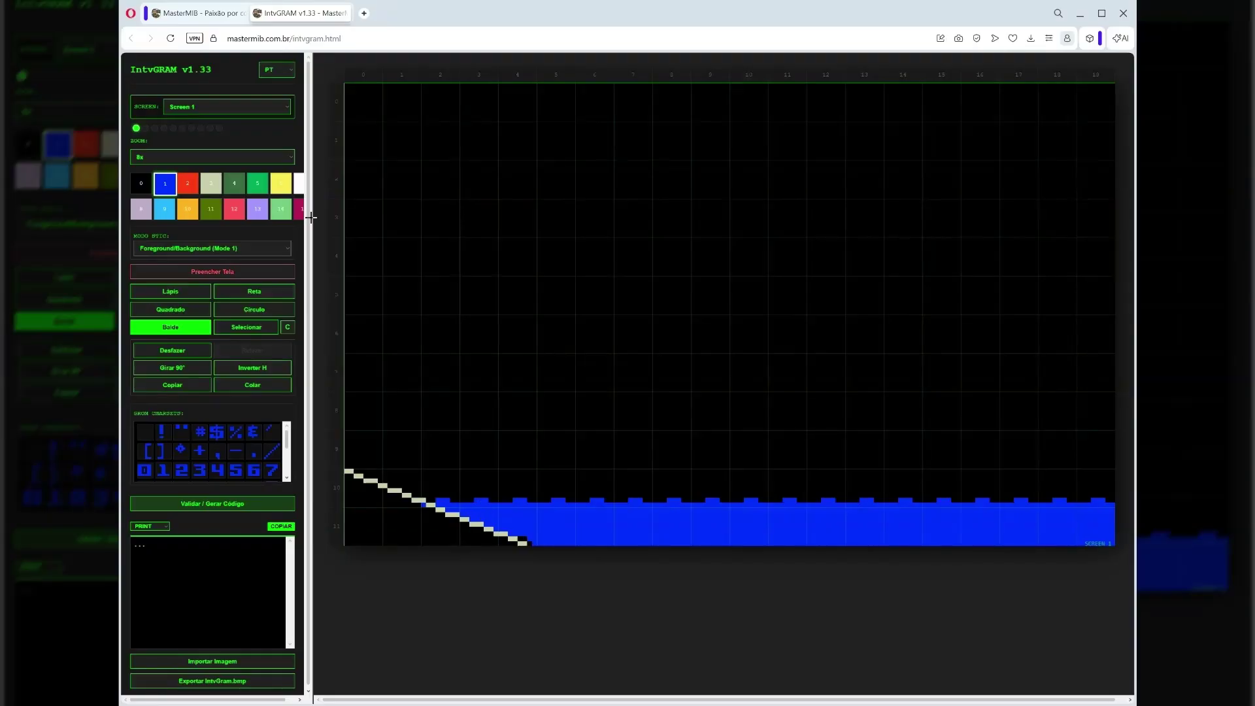
Fill the beach below the diagonal with beige (color 3) and touch up stray shoreline pixels in beige and blue
click(213, 186)
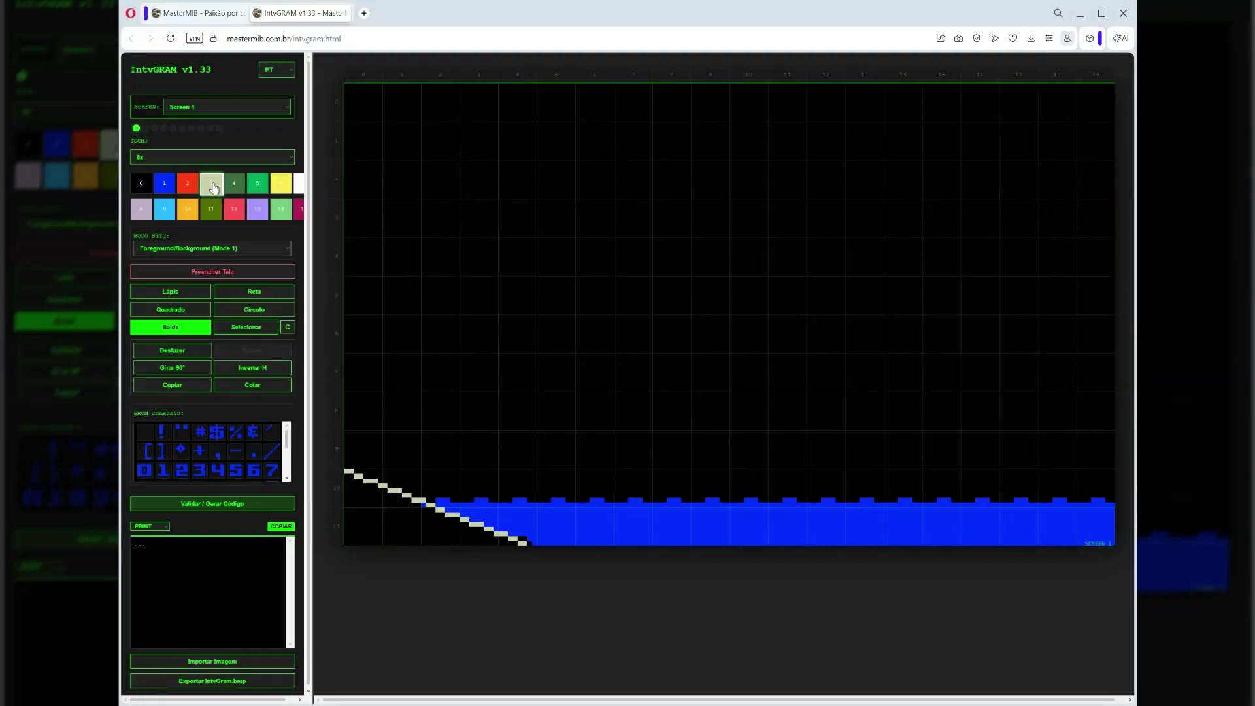
click(396, 528)
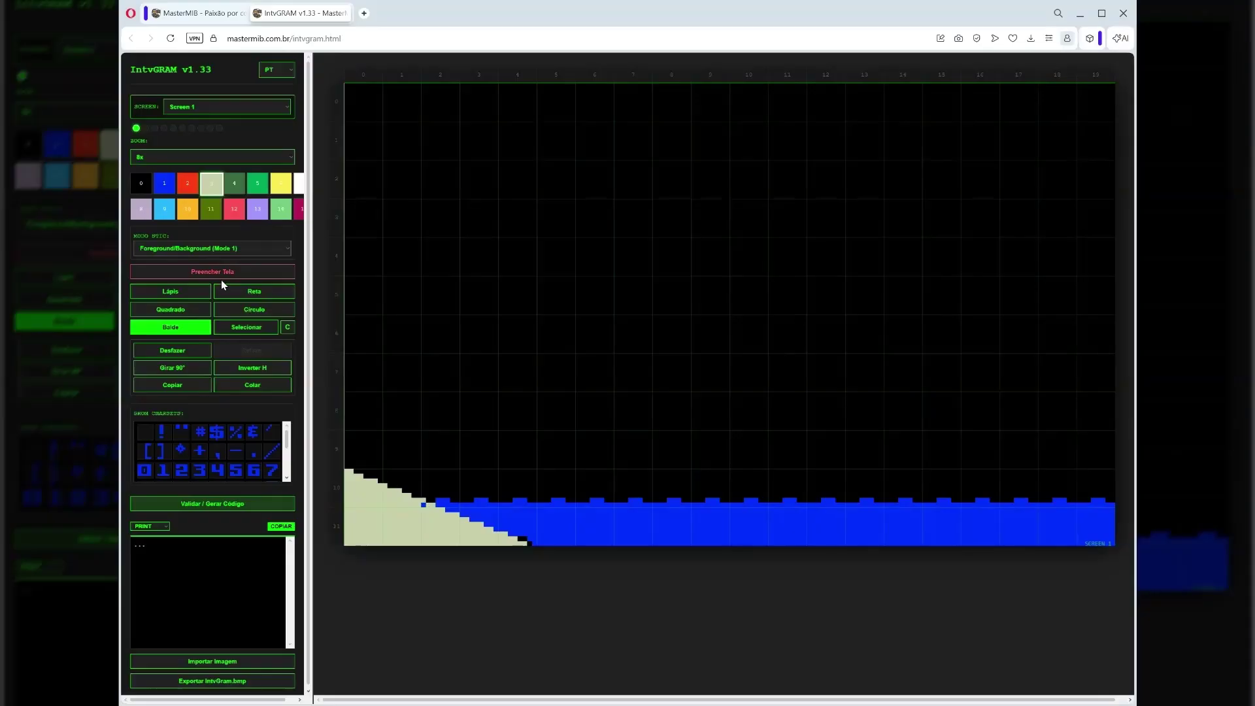
click(190, 291)
click(423, 504)
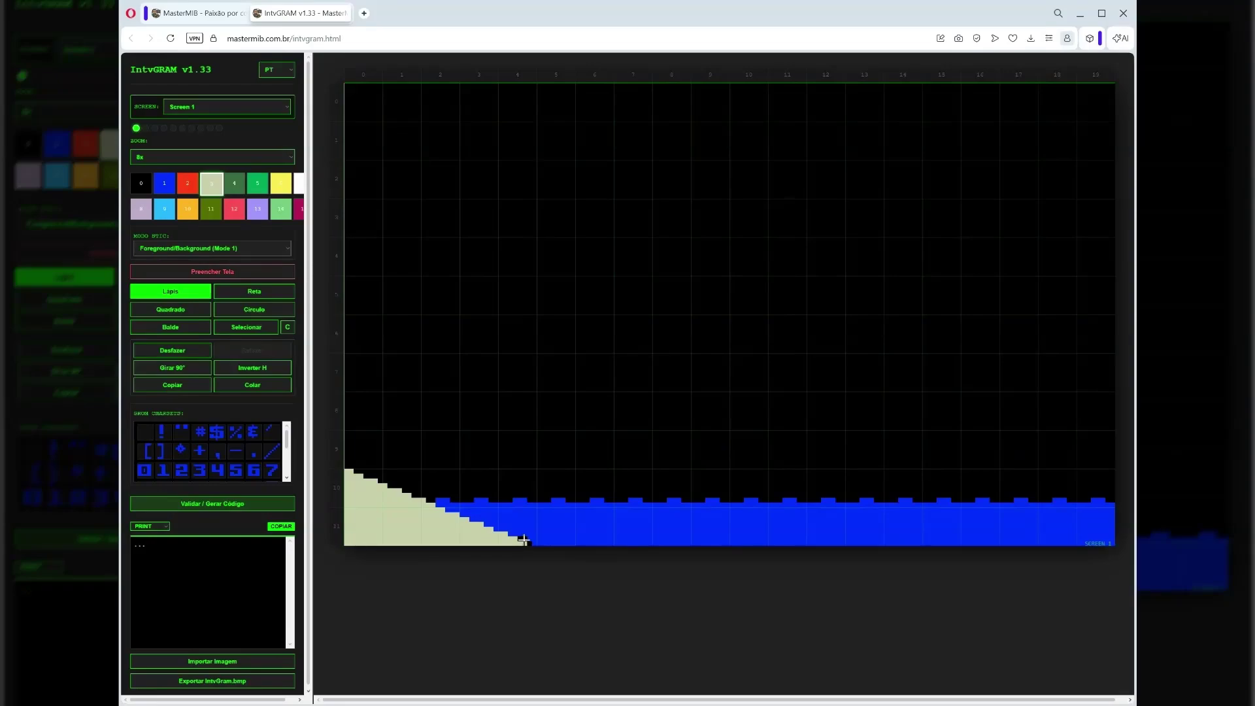
click(156, 185)
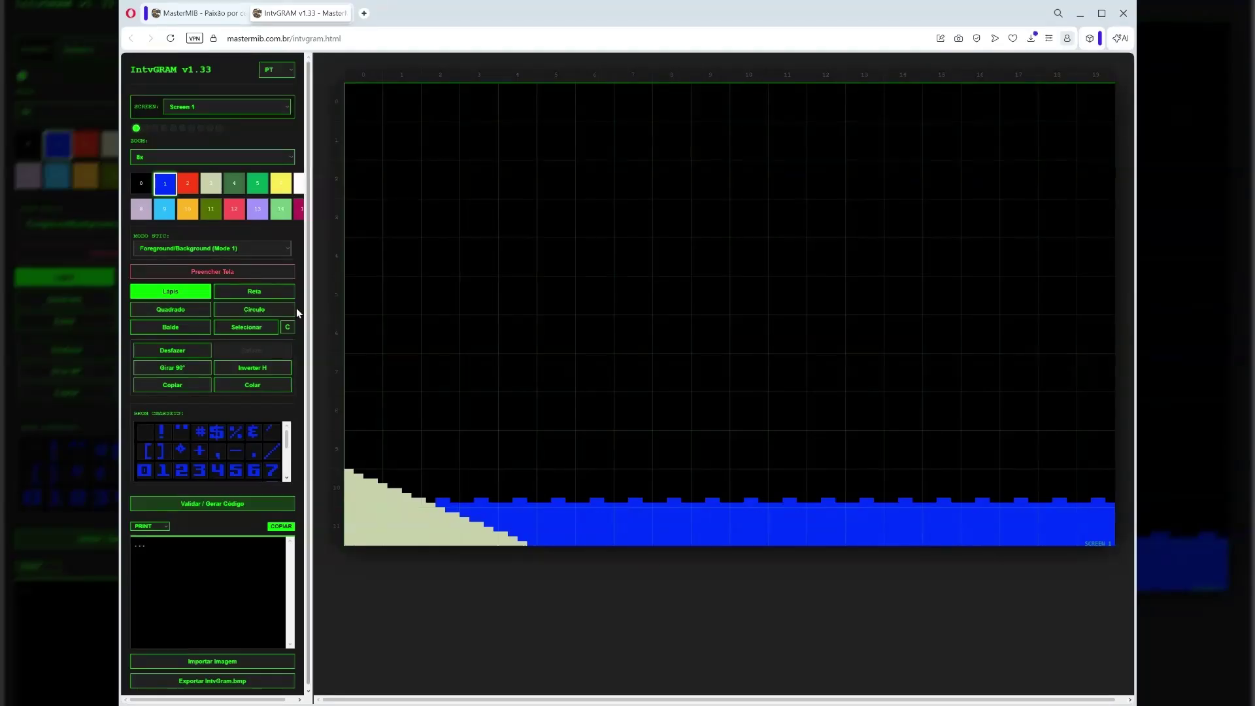
Draw a yellow sun circle about two tiles wide near column 15, row 1, and fill it with yellow
click(262, 312)
click(281, 186)
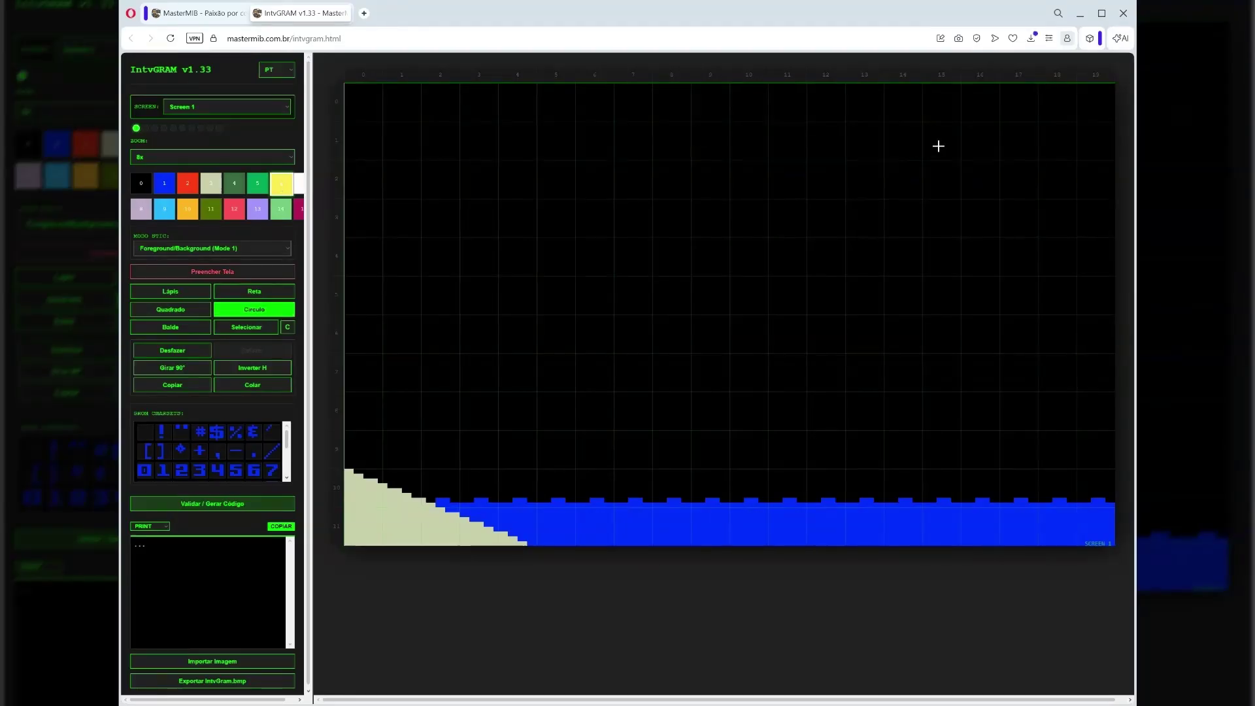
drag(932, 155, 953, 183)
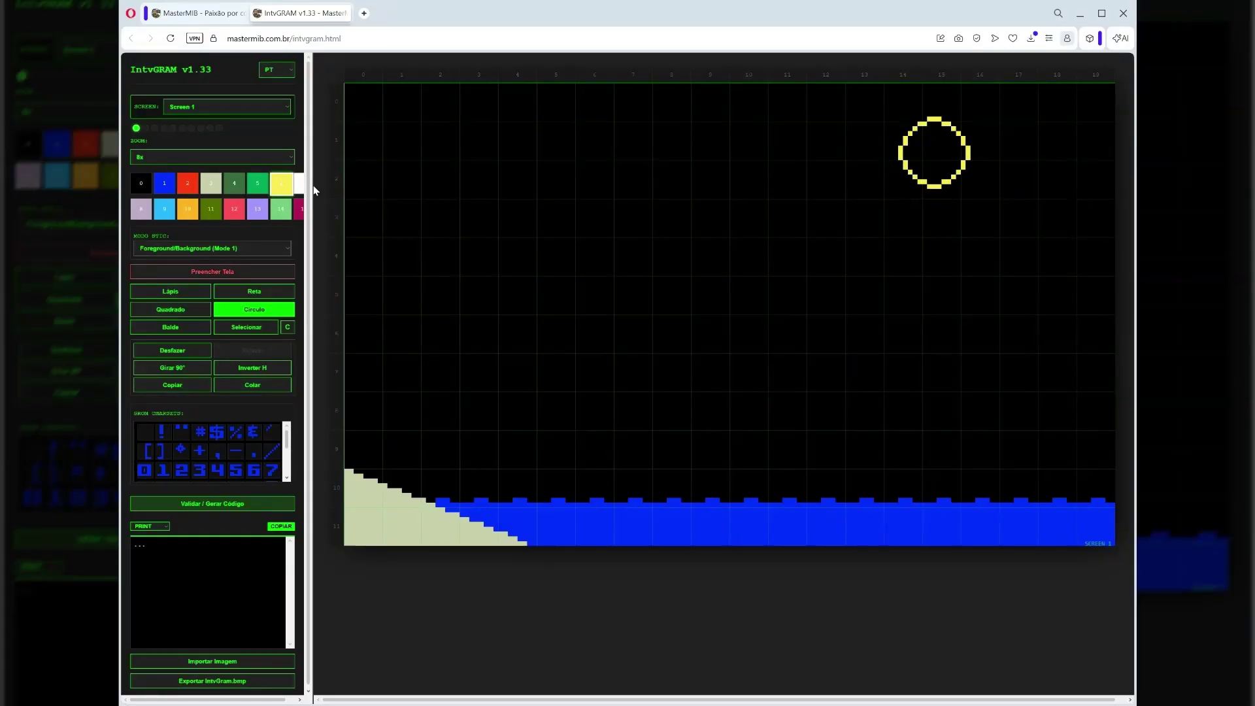
click(177, 331)
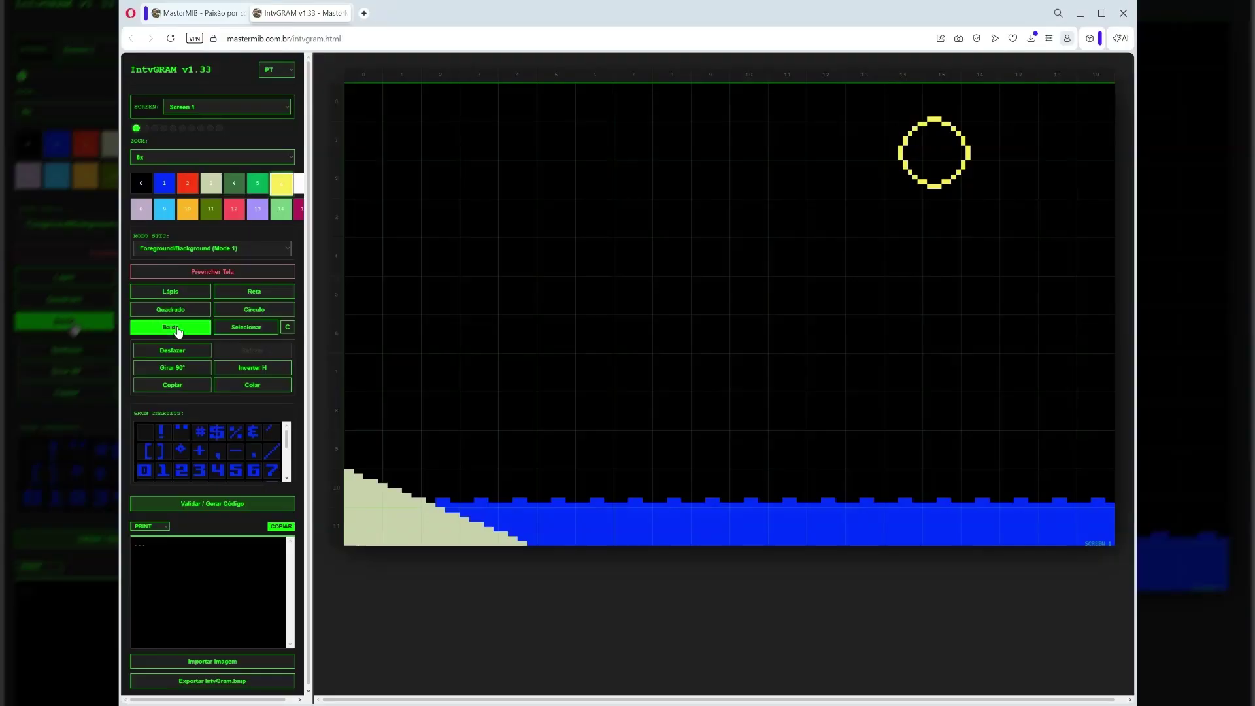
click(932, 151)
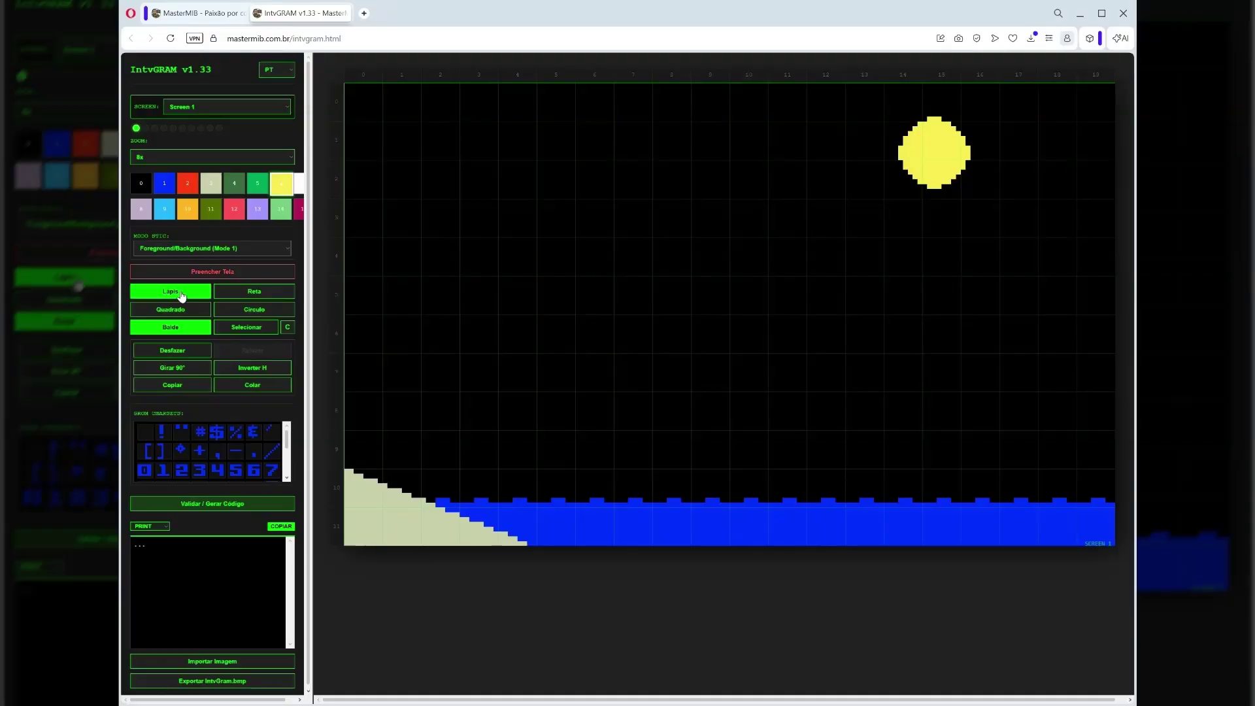
Add short yellow rays around the sun with the pencil
click(182, 295)
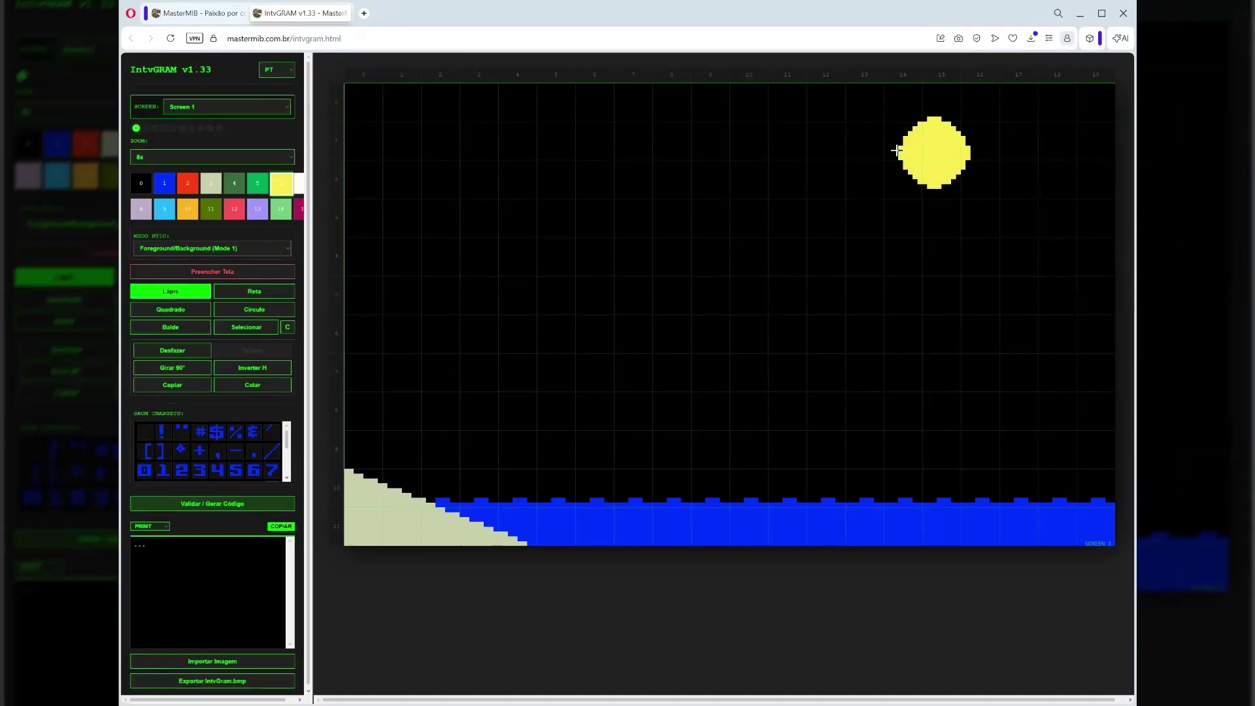
drag(899, 151, 889, 152)
drag(971, 151, 966, 124)
click(907, 118)
drag(937, 188, 939, 198)
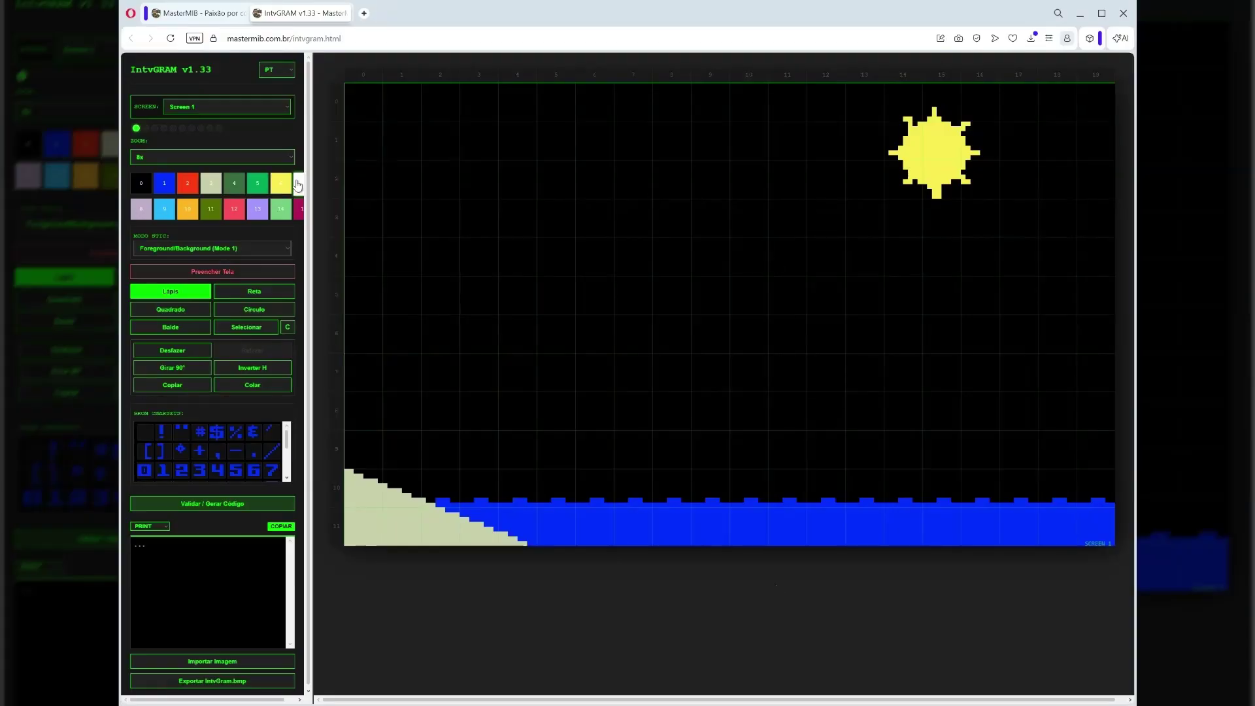
Fill the black sky around the sun and above the beach and sea with white
click(171, 326)
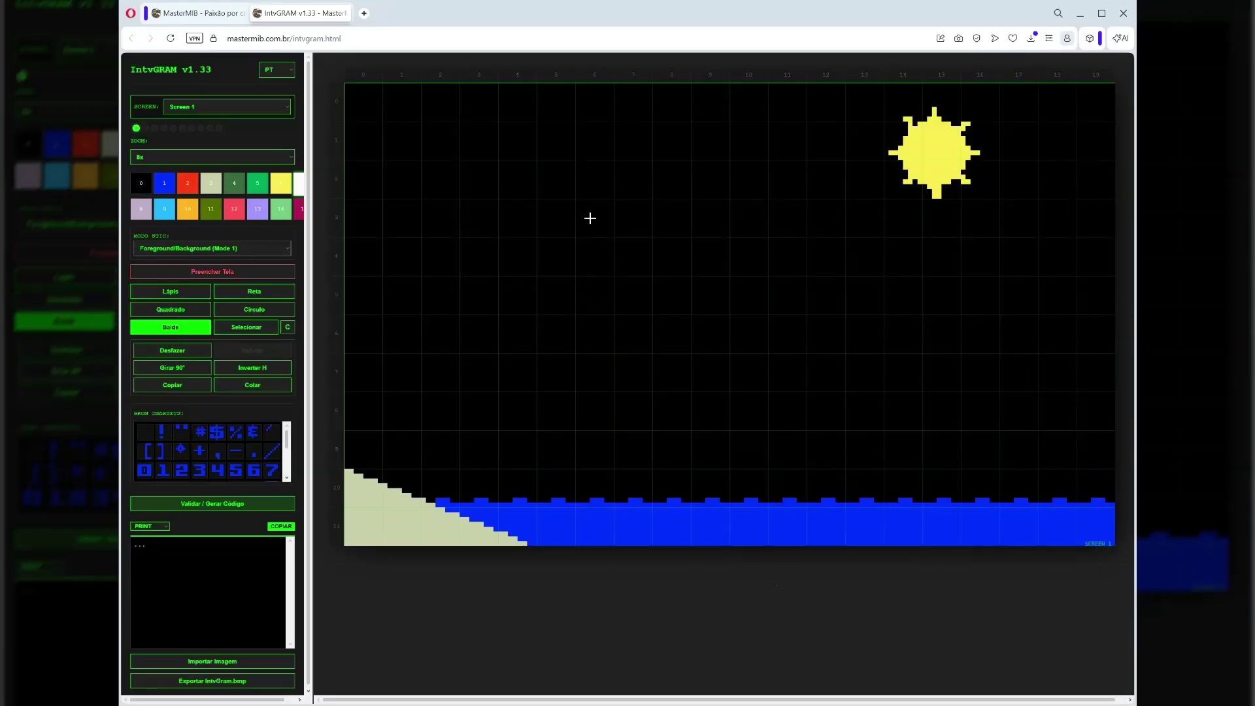
click(478, 225)
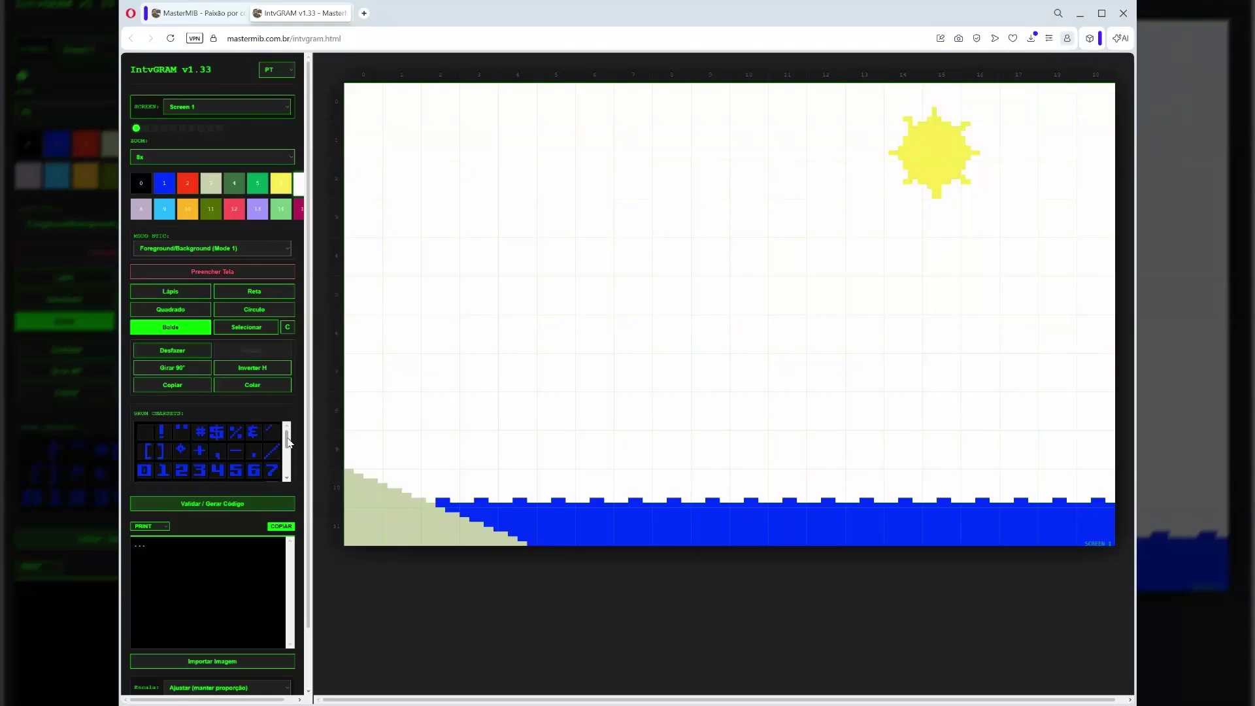
Place the GROM letters M, I and B in red (color 2) on row 2, columns 2 to 4
mouse_move(288, 442)
mouse_down()
mouse_move(294, 475)
mouse_move(295, 430)
mouse_up()
click(191, 186)
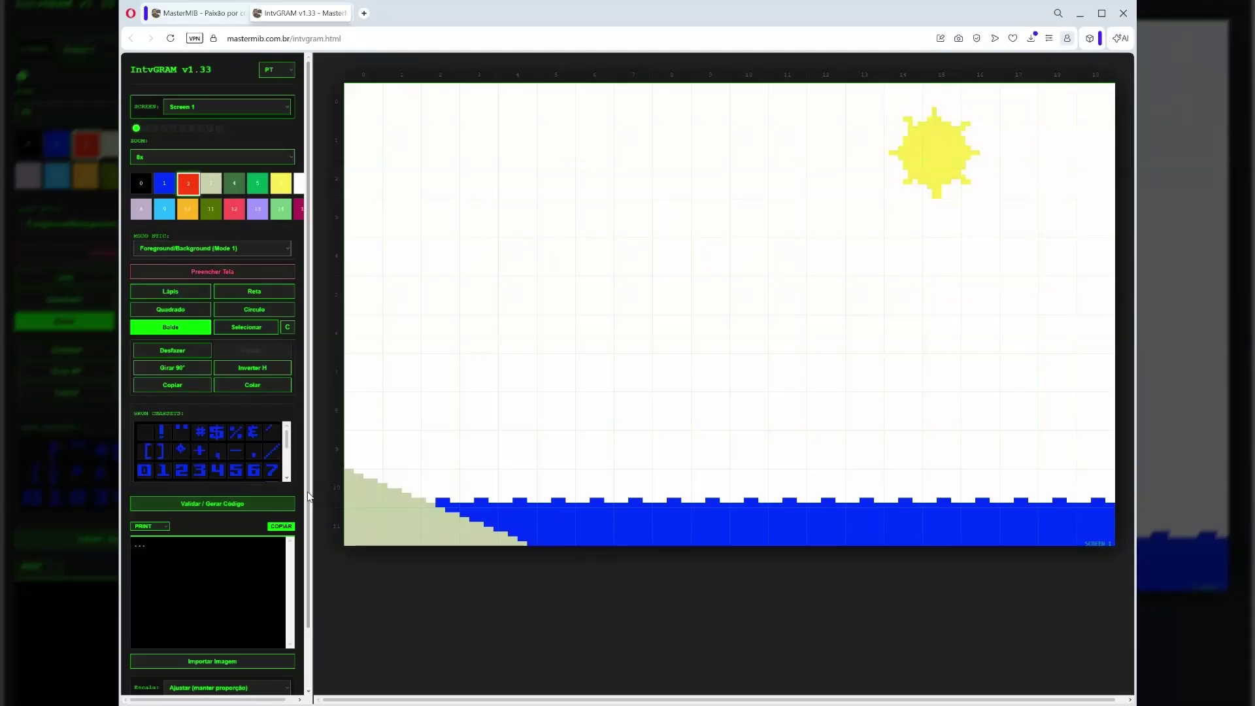
mouse_move(287, 437)
mouse_down()
mouse_move(288, 457)
mouse_move(289, 444)
mouse_up()
click(235, 450)
click(442, 179)
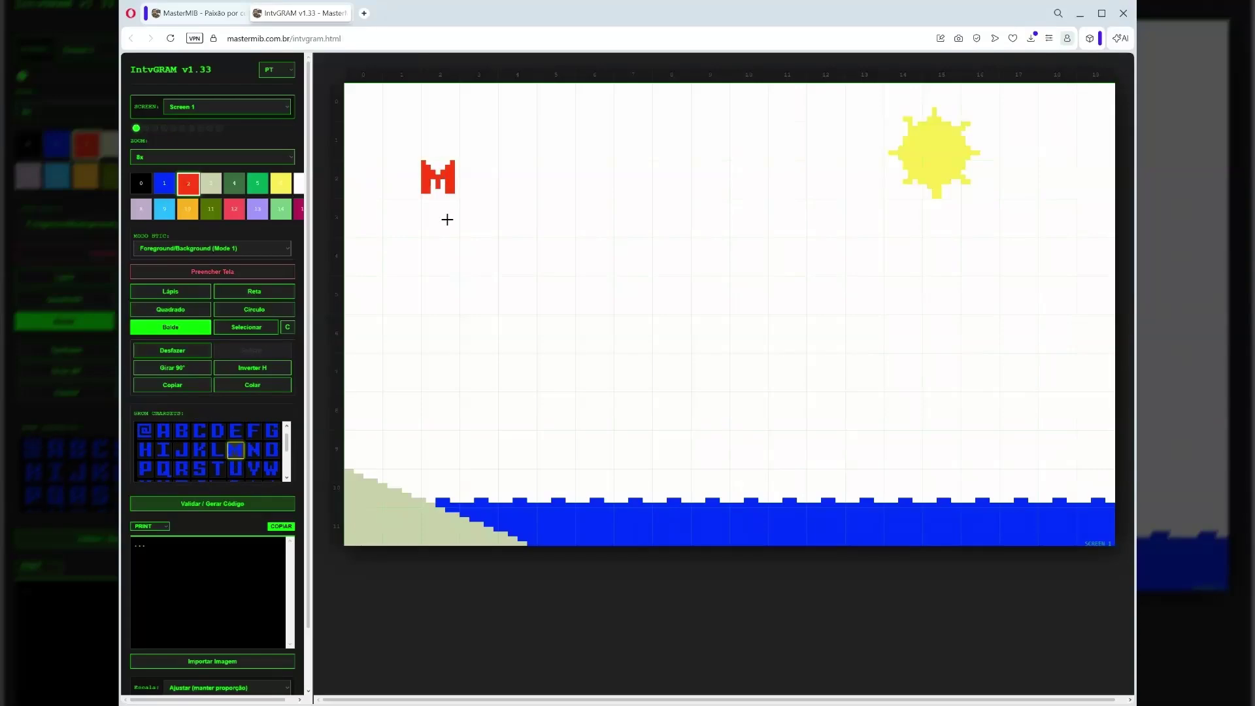
click(163, 450)
click(468, 187)
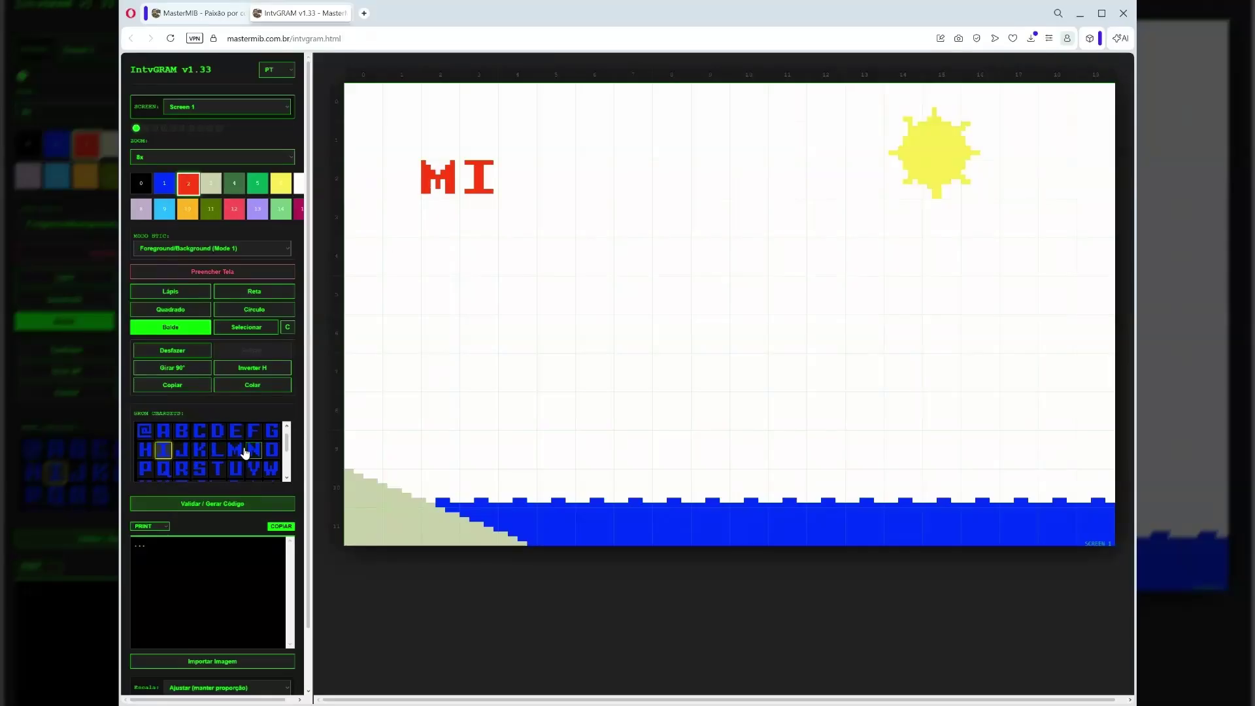
click(187, 436)
click(509, 191)
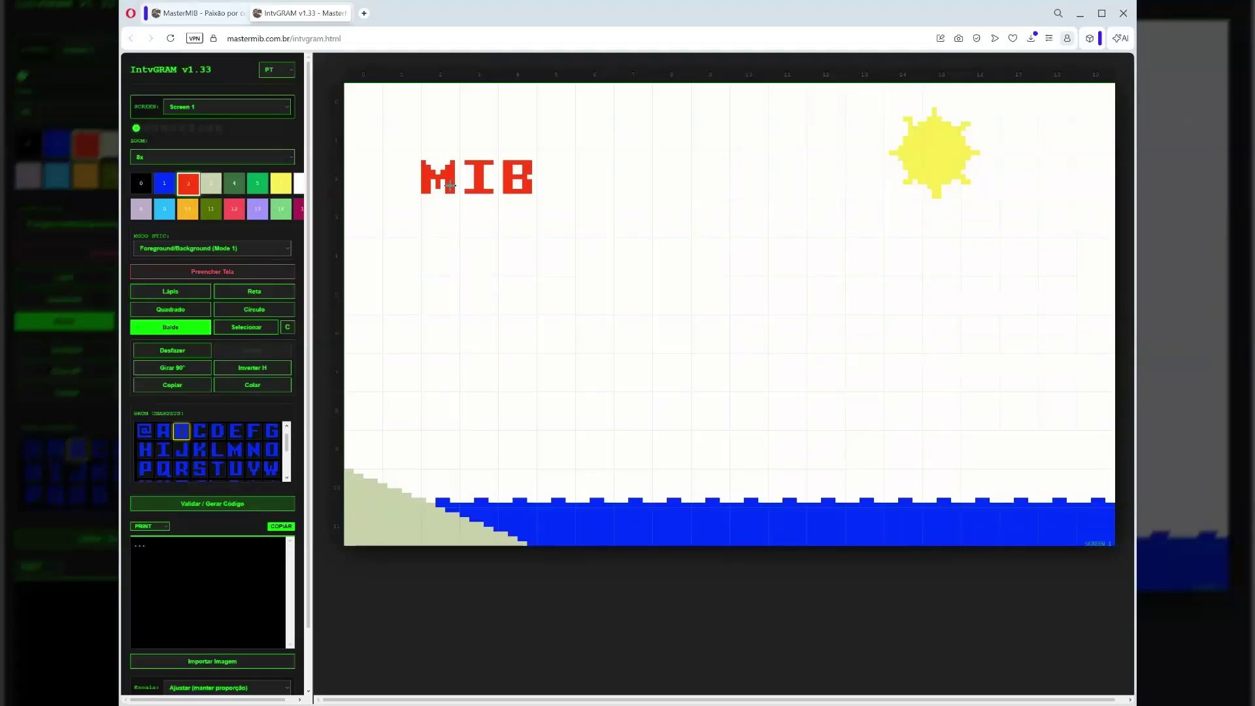
Copy the whole Screen 1 canvas and paste it into Screen 2 starting at the tile in column 0, row 0
click(251, 334)
click(360, 100)
drag(359, 100, 1092, 529)
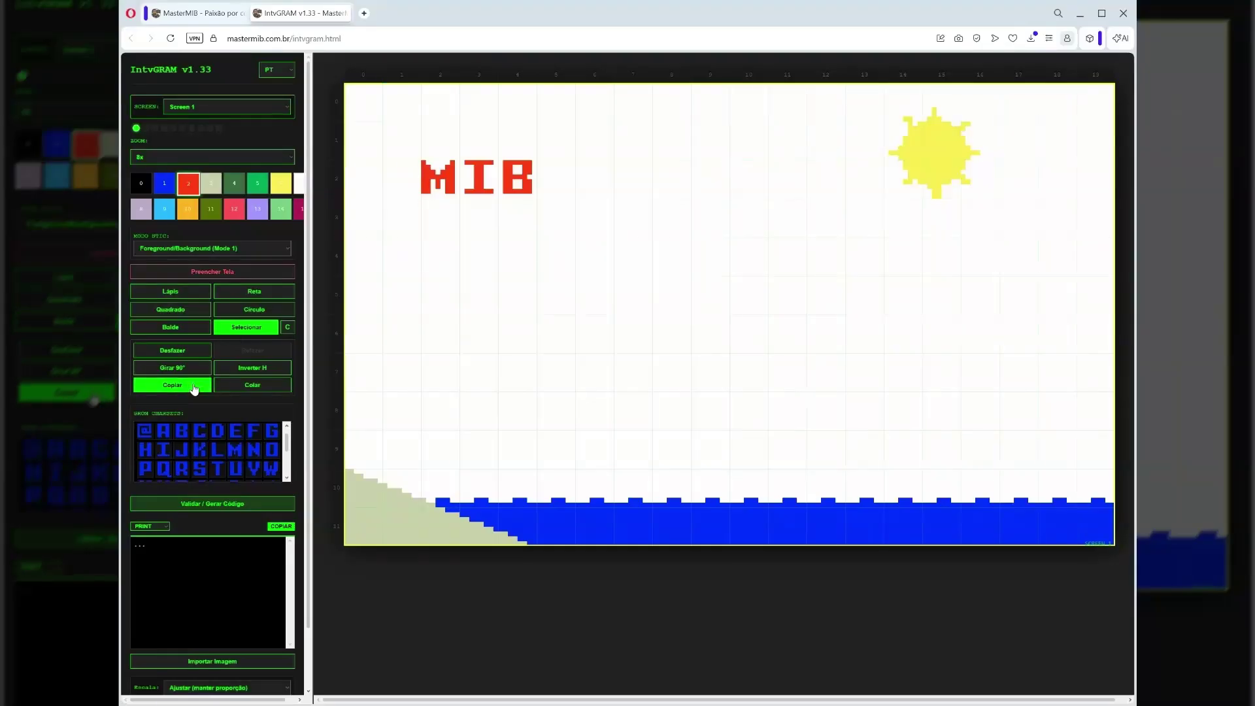
click(227, 109)
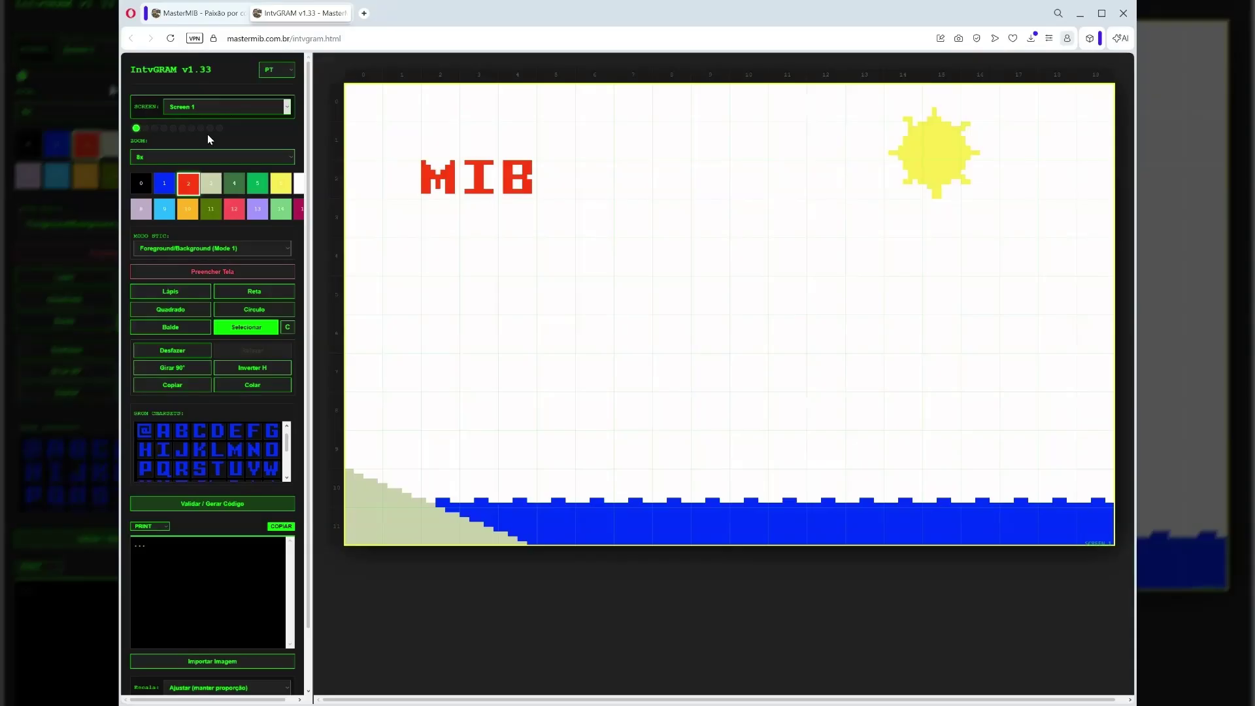
click(207, 134)
click(366, 98)
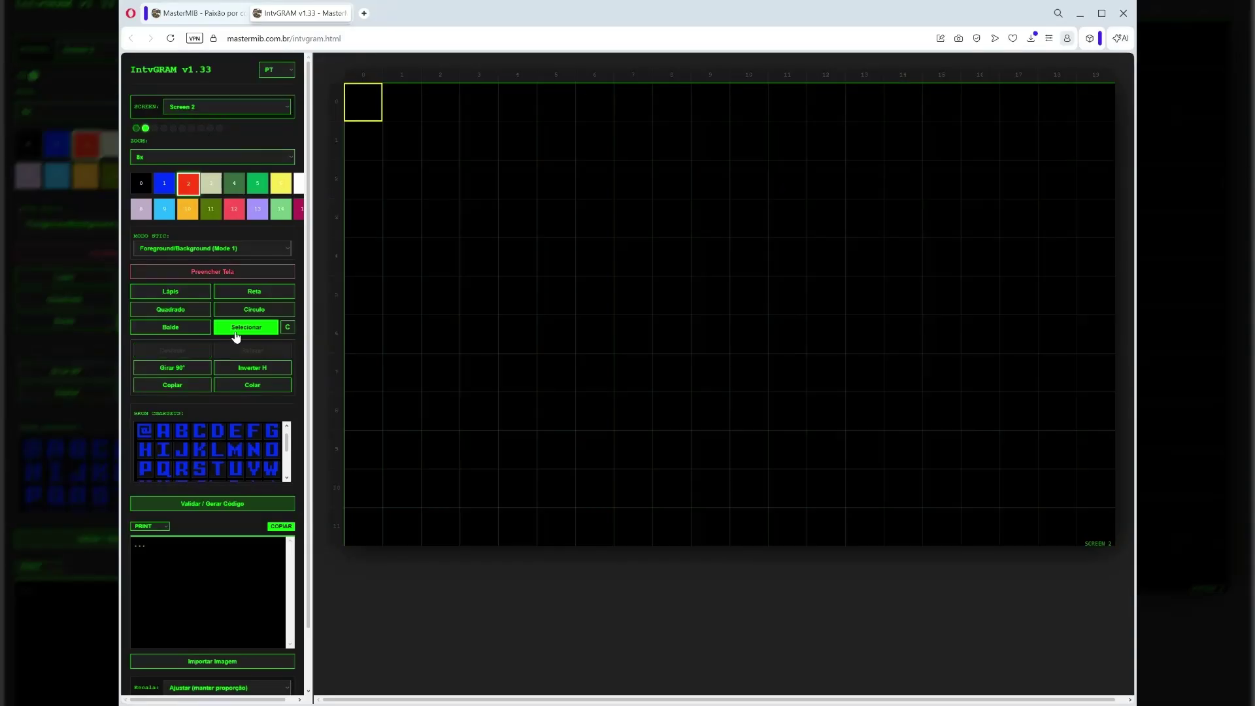
click(236, 390)
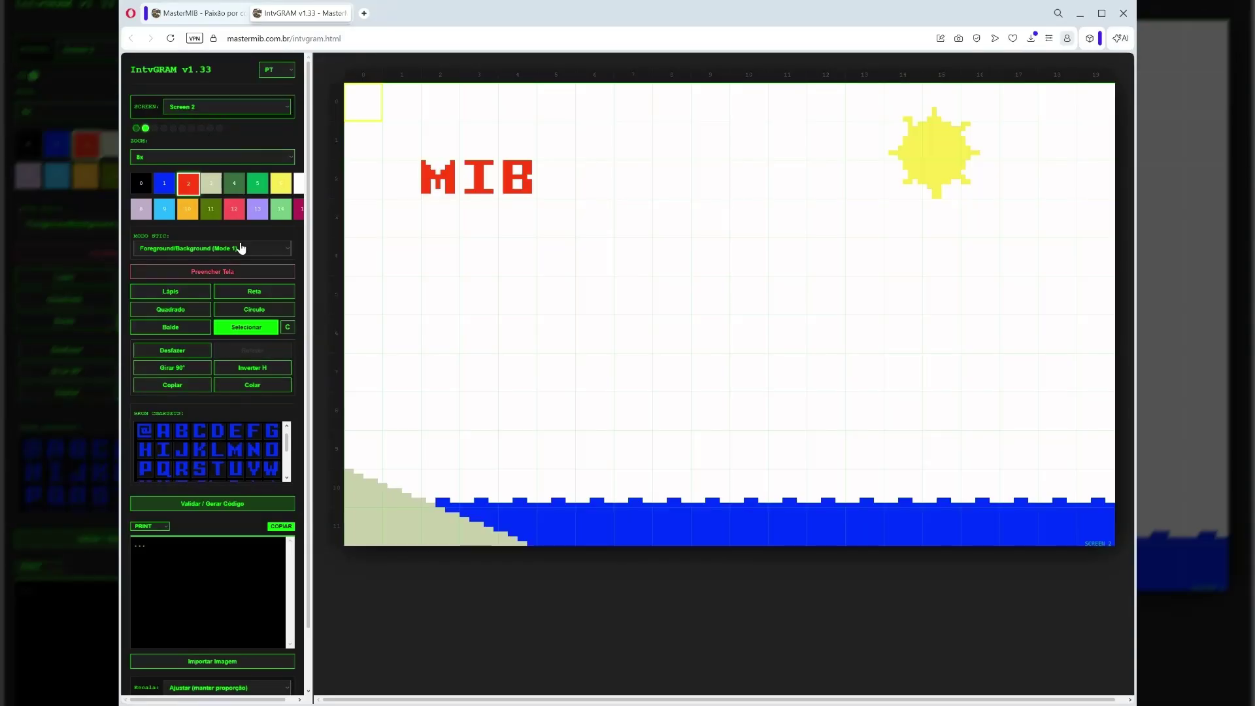
Switch to Screen 1 and back to Screen 2 to compare the original with its copy
click(220, 108)
click(209, 120)
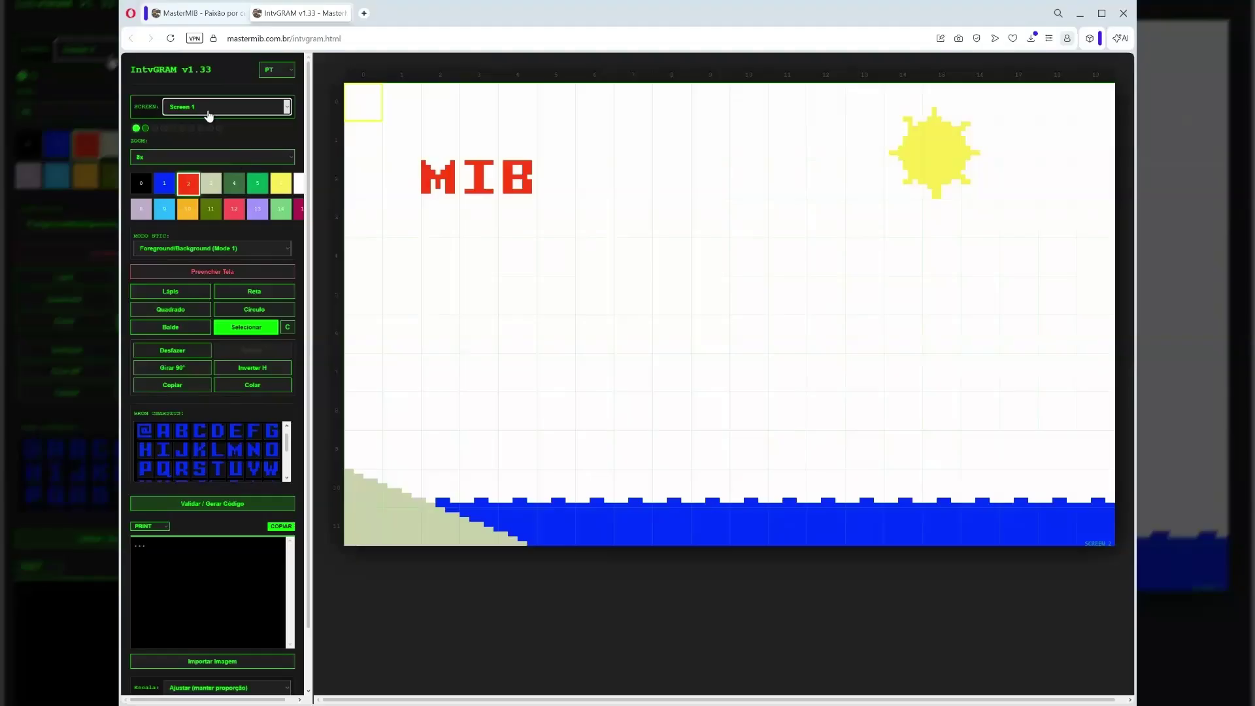
click(210, 108)
click(202, 132)
On Screen 2, copy the wave crest strip from column 3 to the canvas edge in pixel selection mode and paste it one pixel further left
click(514, 493)
click(560, 487)
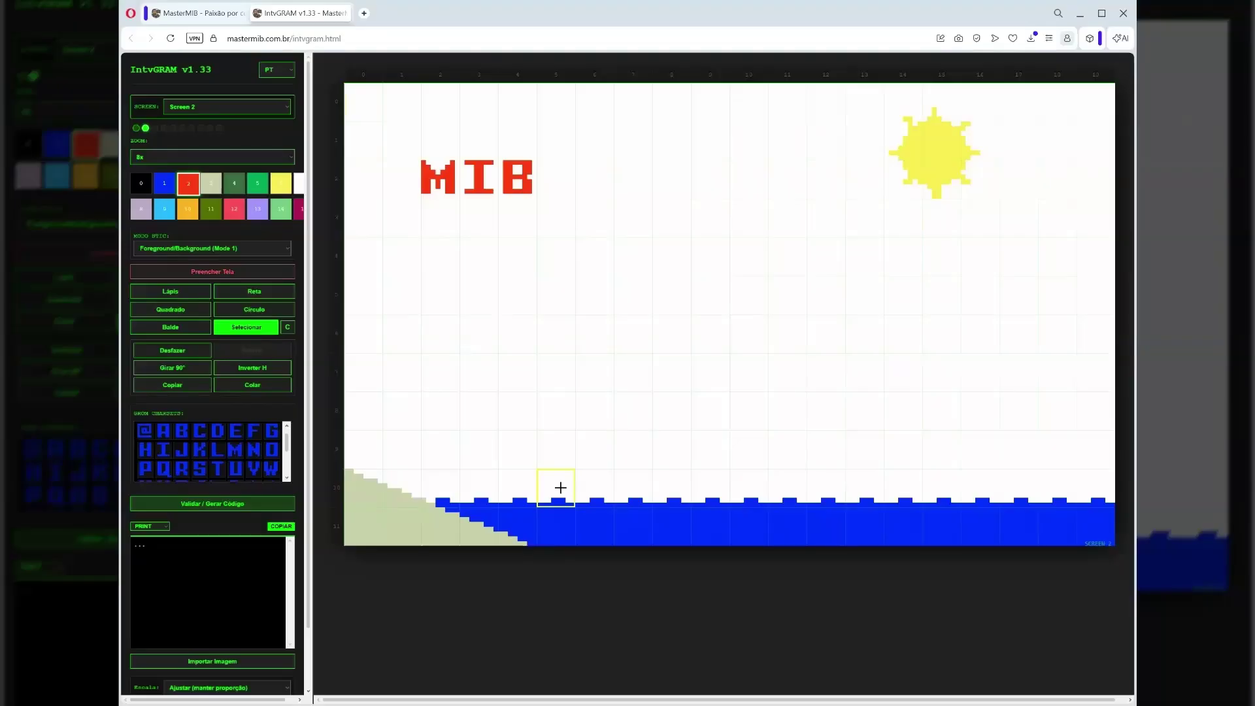
click(515, 491)
click(289, 334)
click(481, 500)
click(477, 499)
drag(470, 471, 479, 502)
drag(467, 472, 1111, 502)
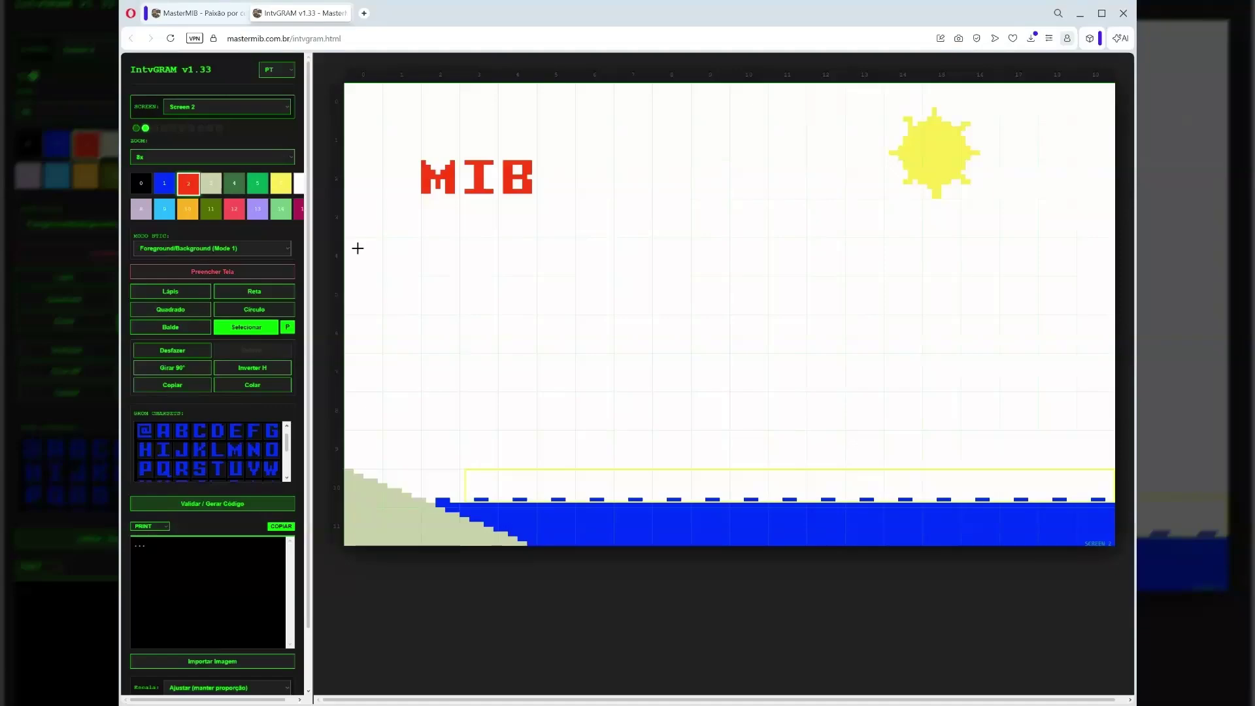
click(462, 471)
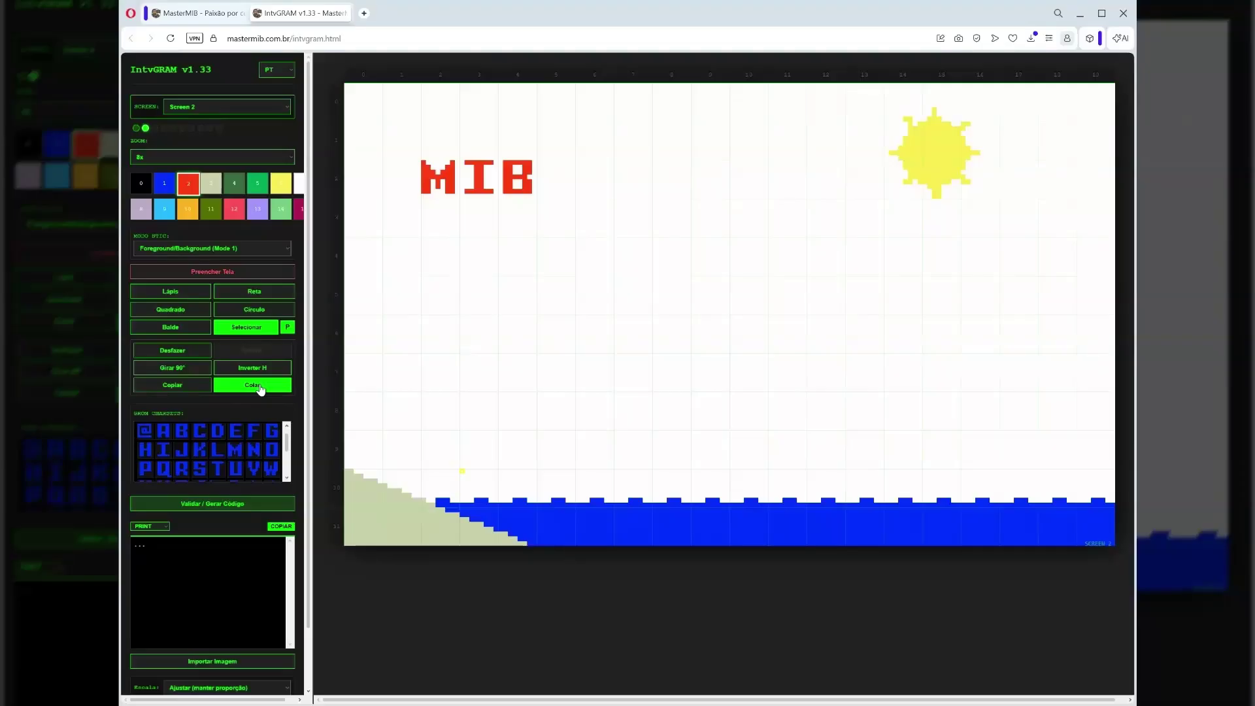
click(276, 390)
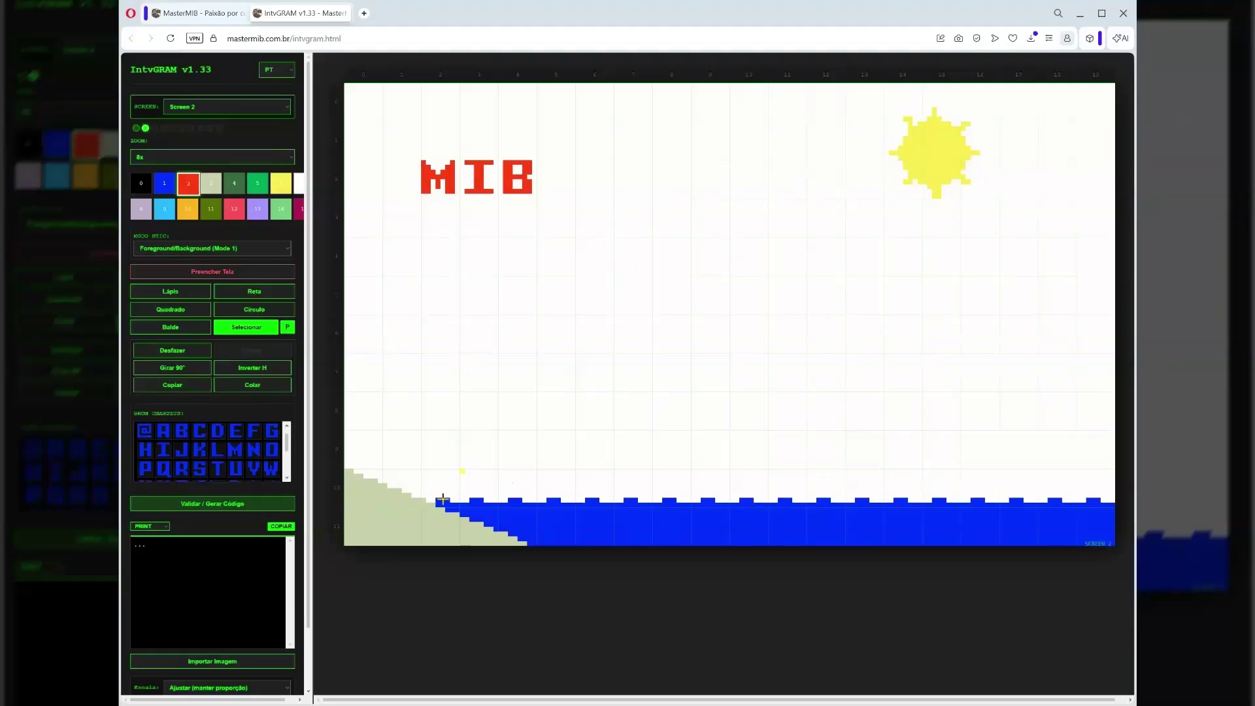
Extend the first wave crest at the shoreline toward the beach with the pencil in blue (color 1)
click(171, 291)
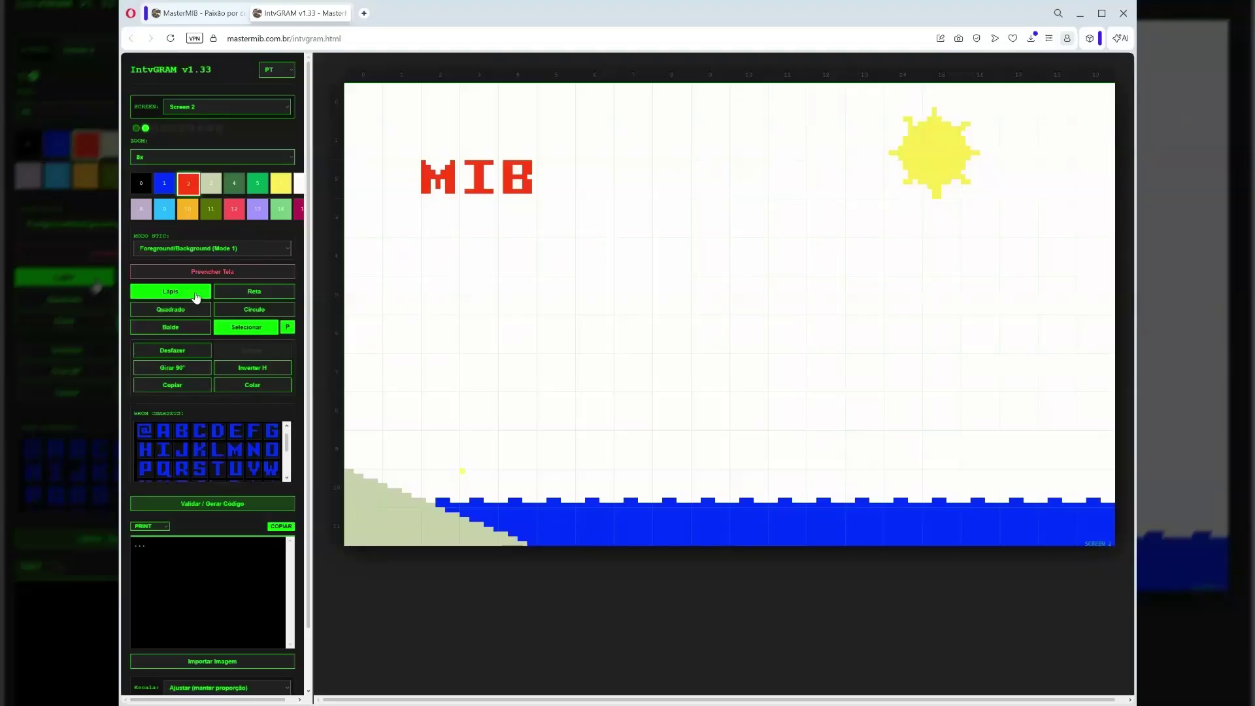
click(166, 192)
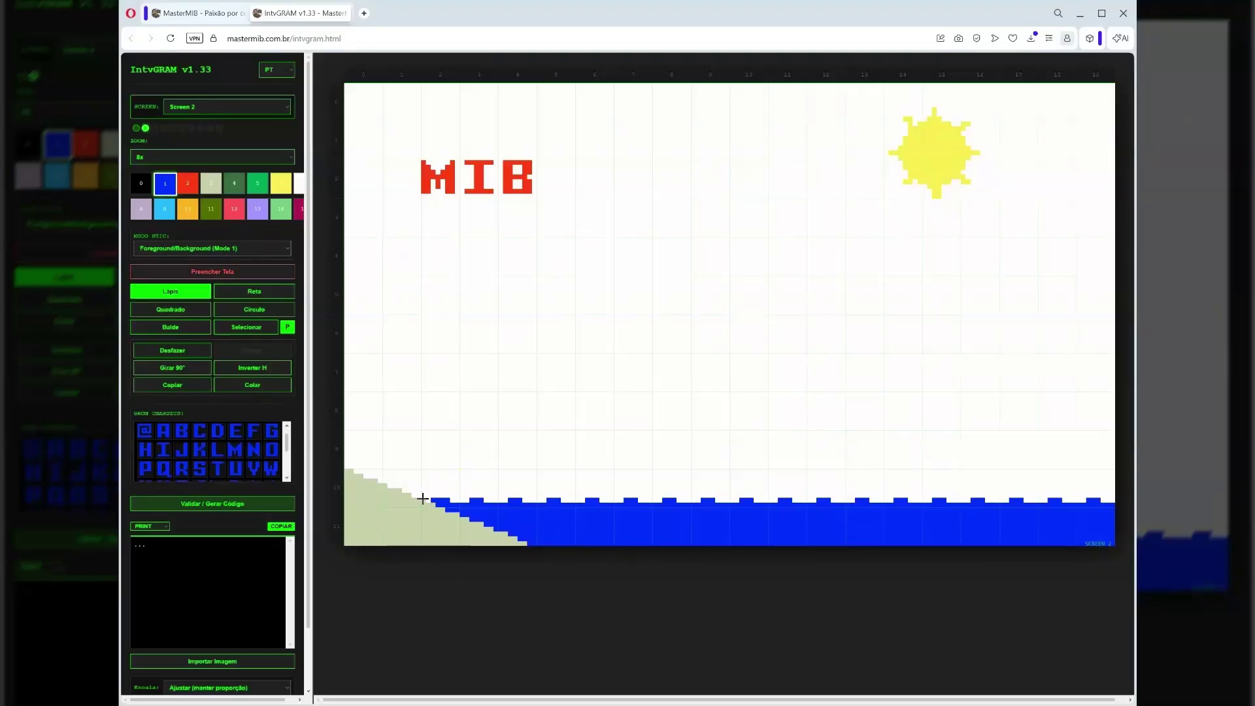
click(428, 500)
Alternate between Screen 1 and Screen 2 to check the wave movement
click(221, 109)
click(214, 120)
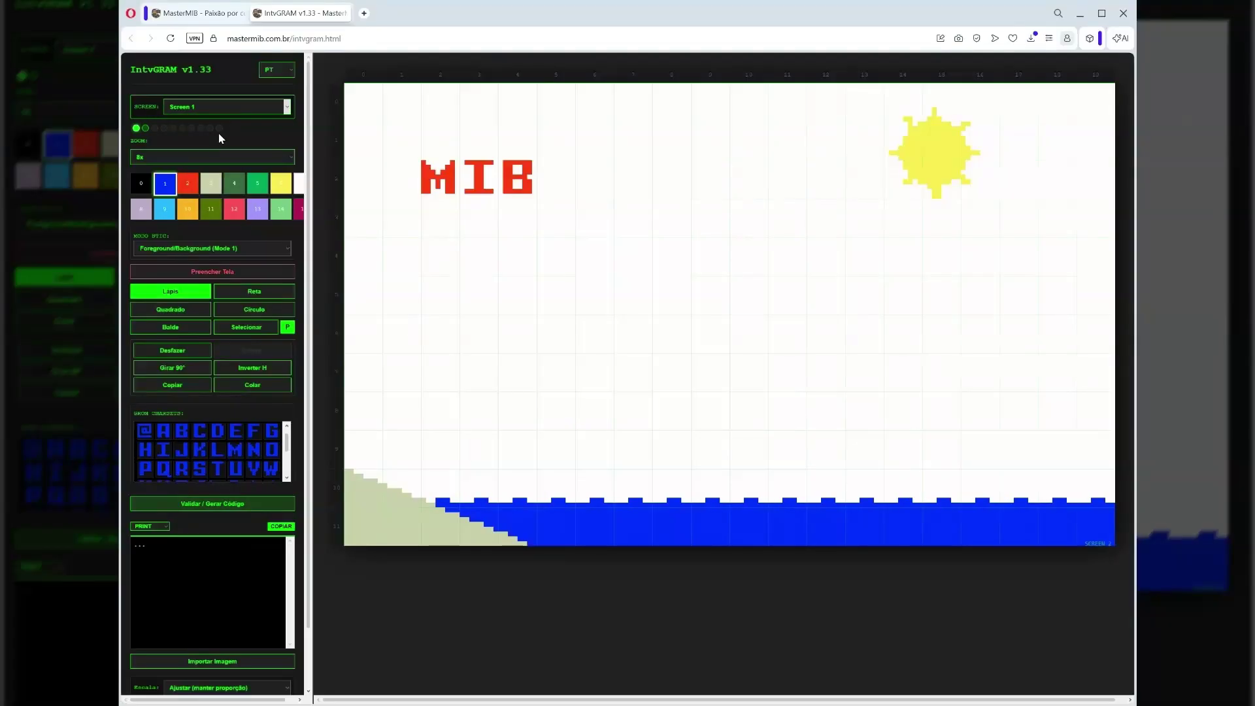
click(219, 134)
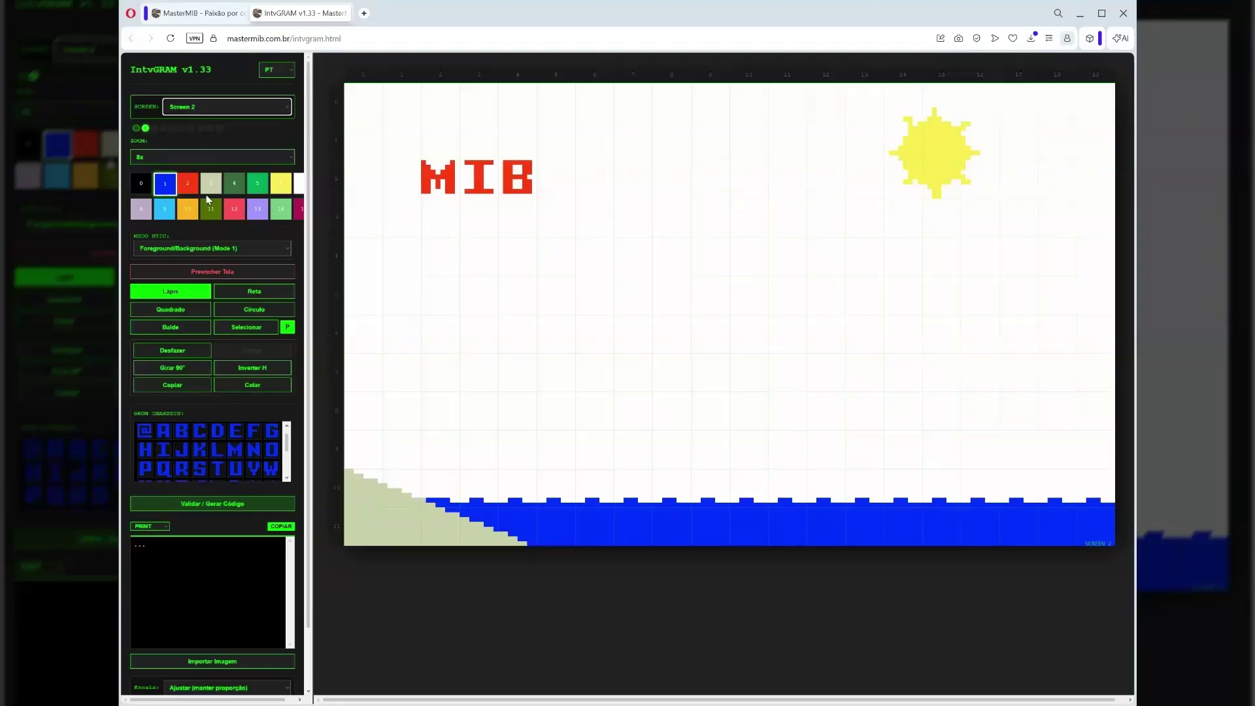
Recolor the letters MIB on Screen 2 with dark green (color 4) using the bucket fill
click(235, 187)
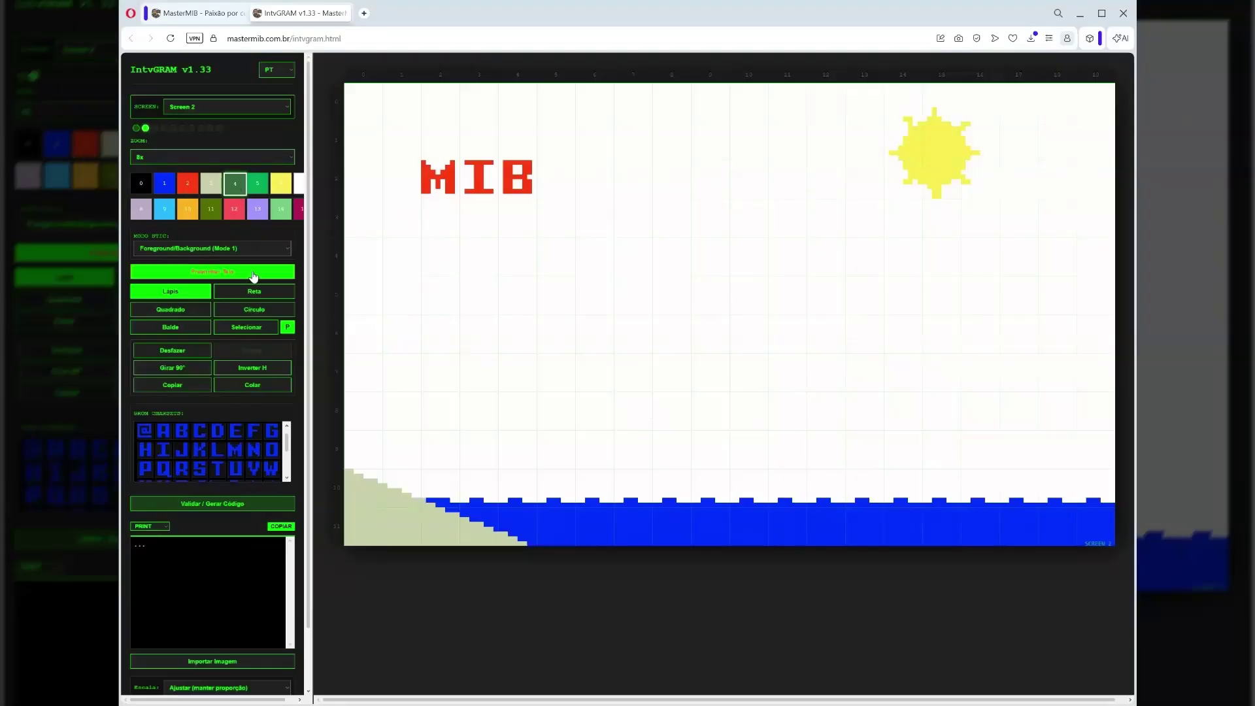
click(193, 325)
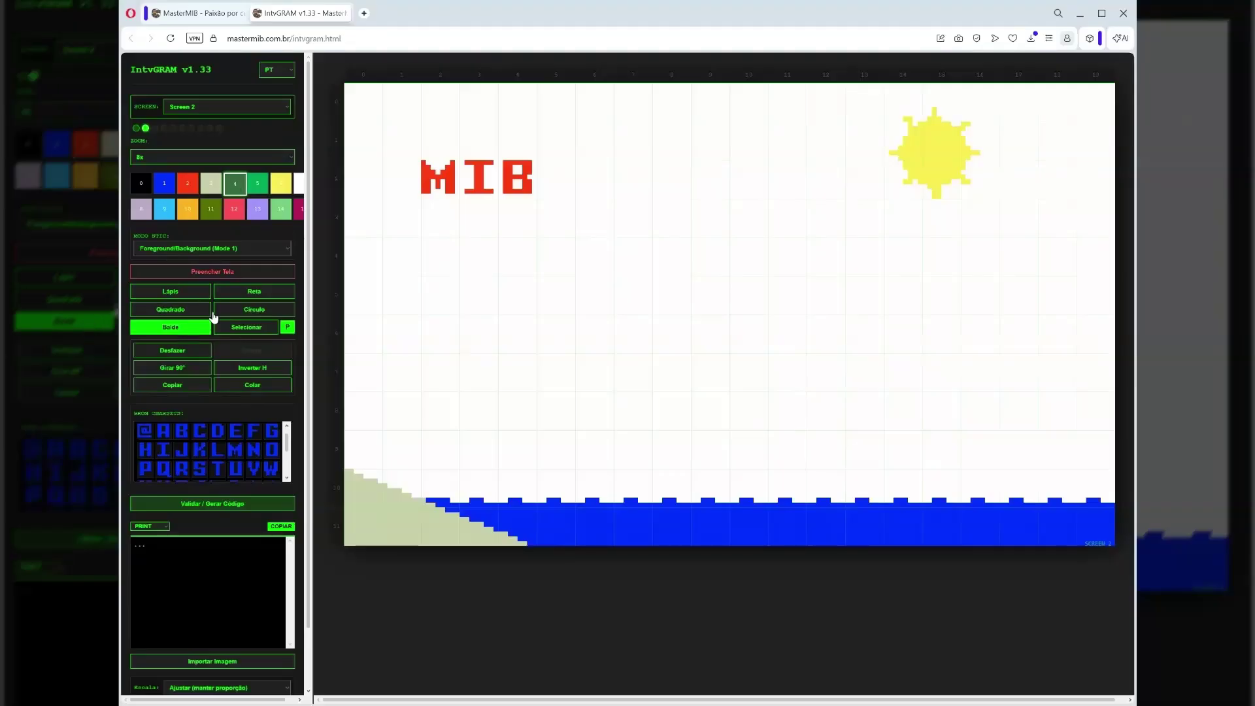
click(428, 171)
click(481, 168)
Redraw the sun's rays on Screen 2 with yellow and white pencil pixels, and compare the sun with Screen 1
click(281, 183)
click(194, 295)
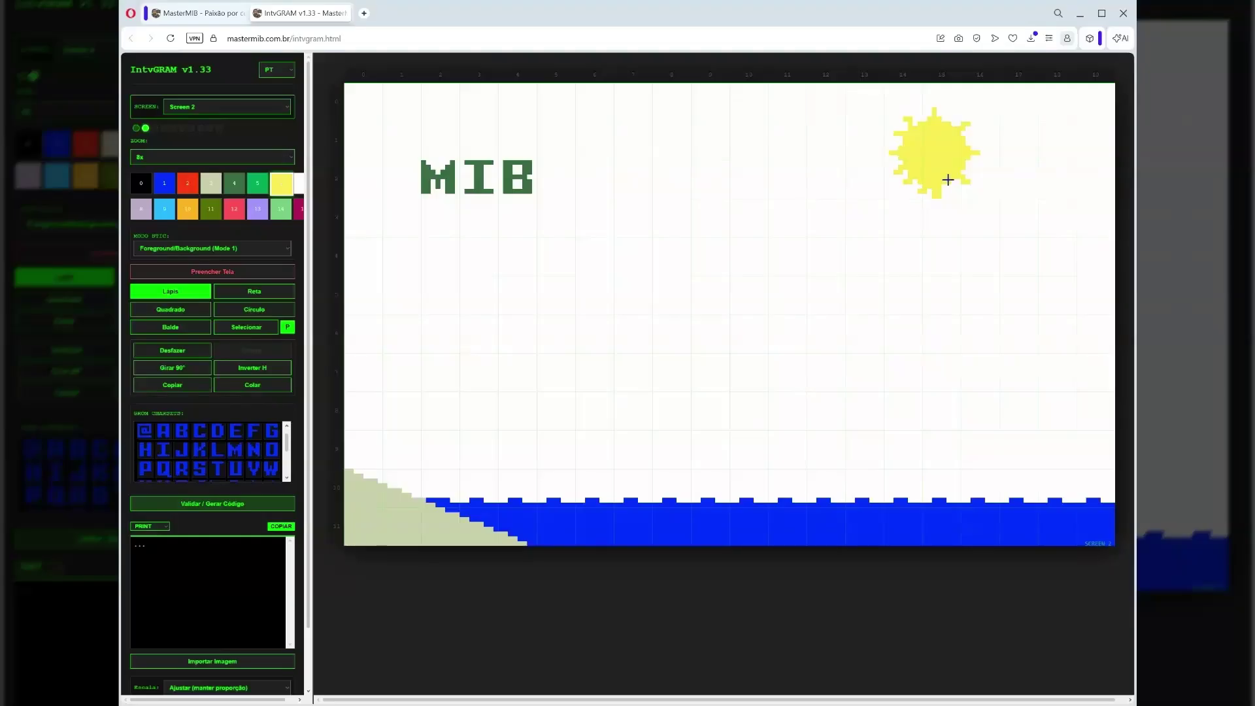
mouse_move(966, 166)
mouse_down()
mouse_move(977, 170)
mouse_move(976, 137)
mouse_move(953, 108)
mouse_move(926, 106)
mouse_up()
click(302, 186)
click(934, 196)
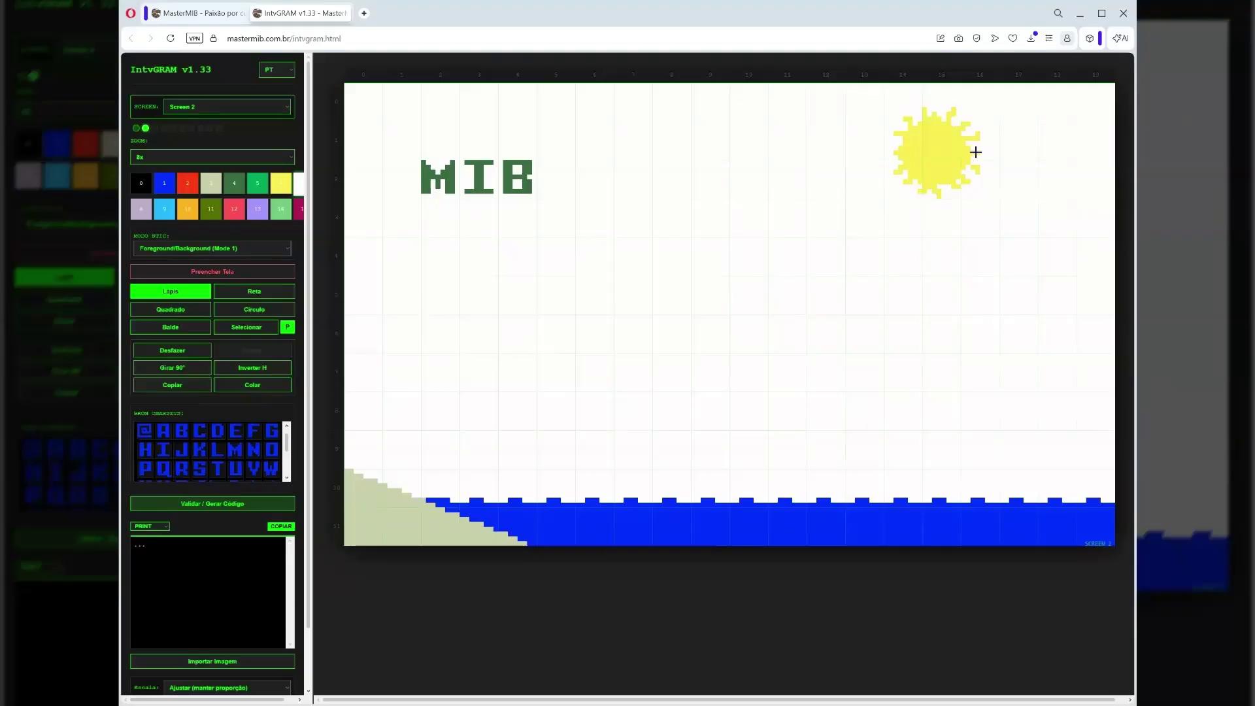
click(244, 125)
key(Down)
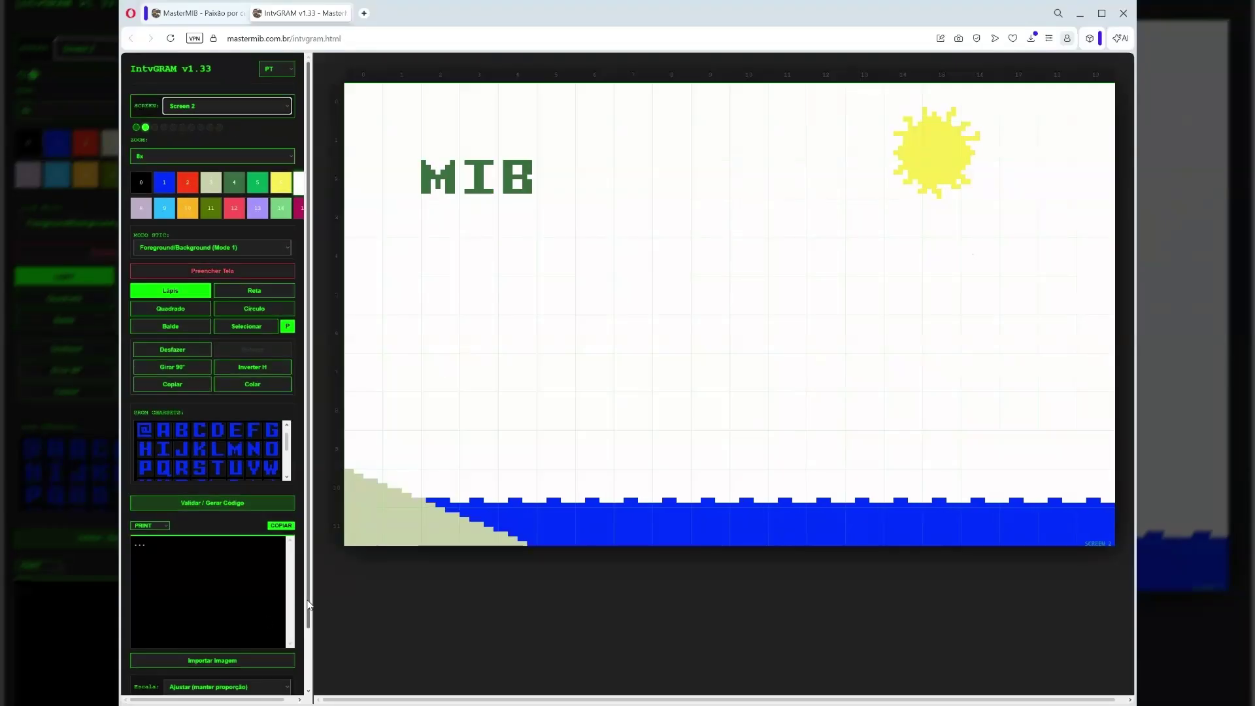
Export the screens as IntvGram.bmp
scroll(309, 604, down, 2)
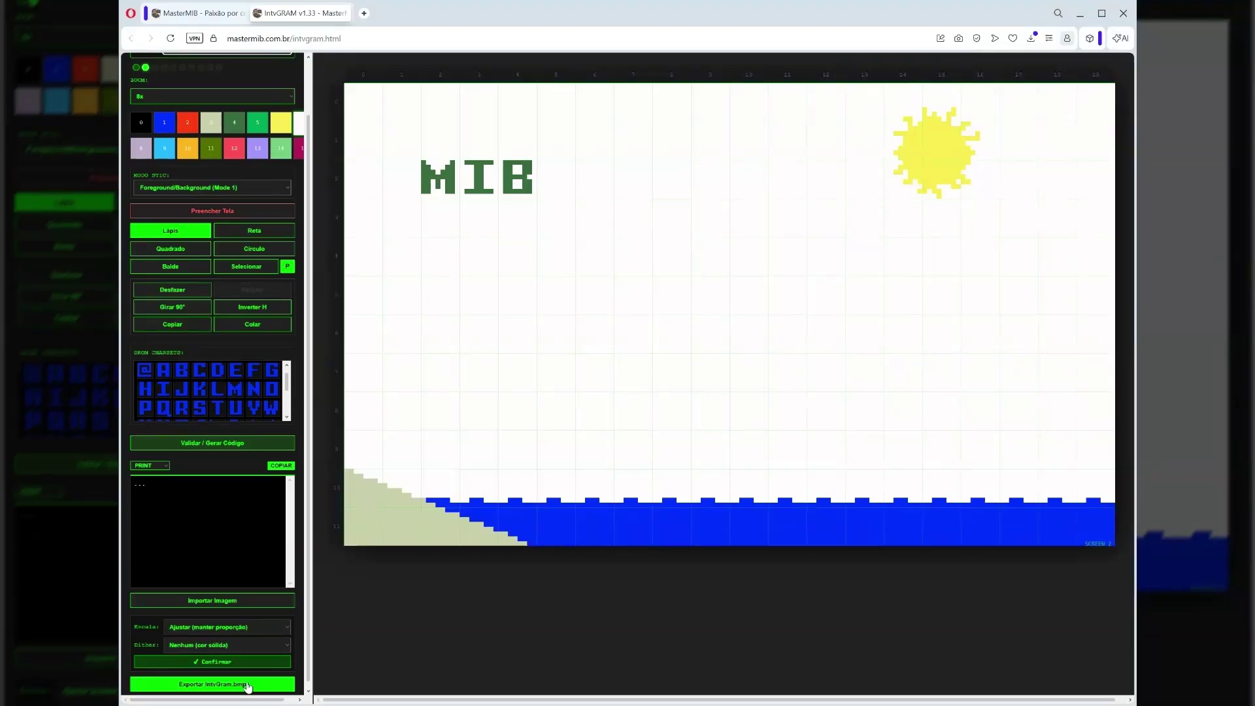
click(247, 684)
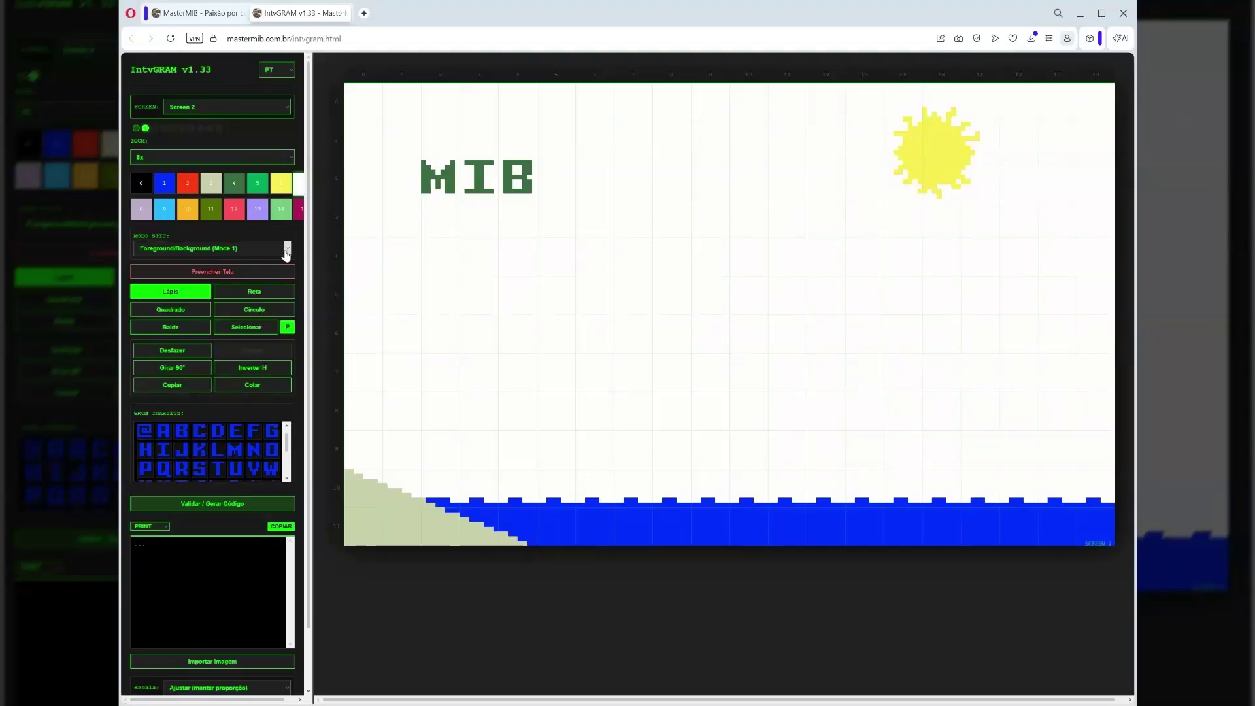
Try Color Stack (Mode 0) with stack colors blue, beige, white and yellow, and return to Foreground/Background (Mode 1)
click(242, 276)
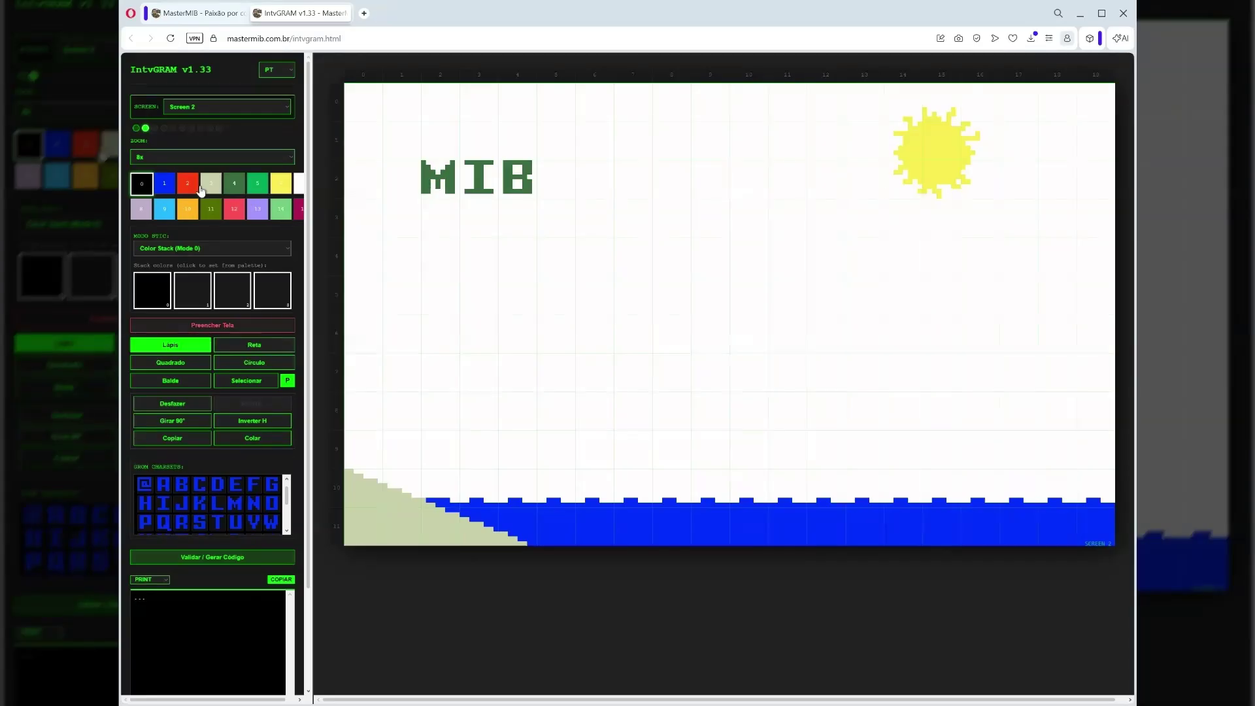
click(165, 184)
click(159, 284)
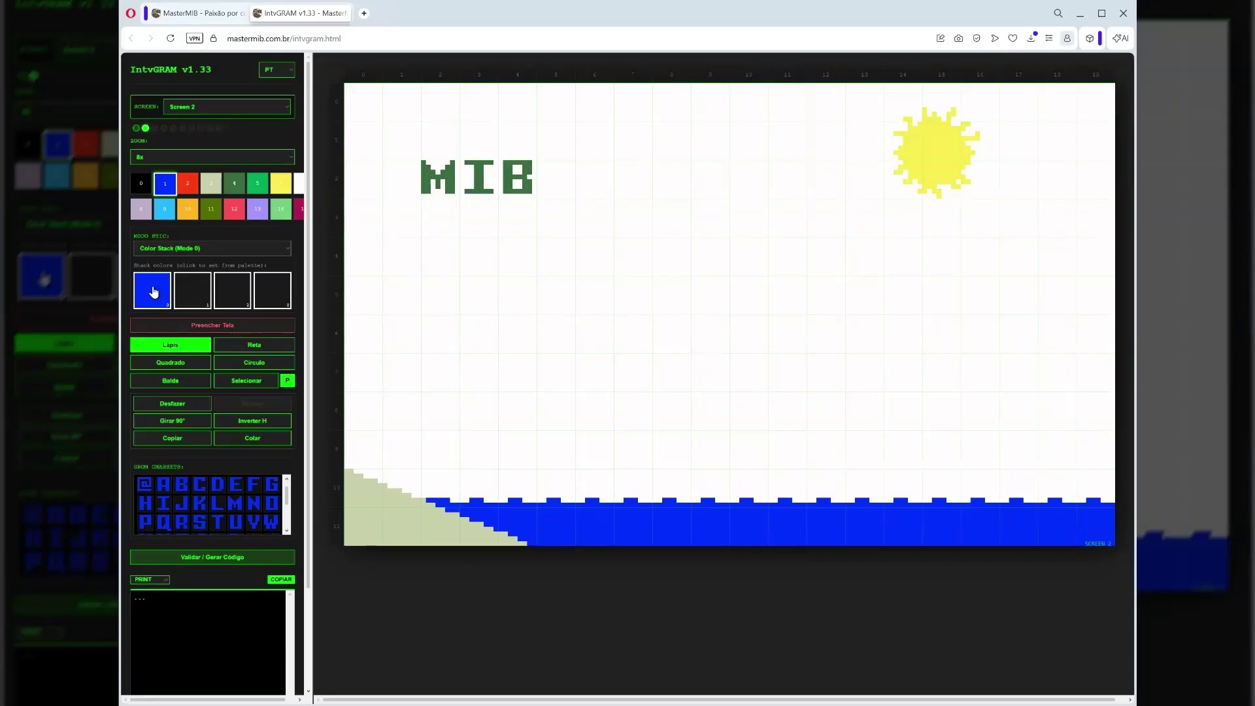
click(213, 186)
click(190, 298)
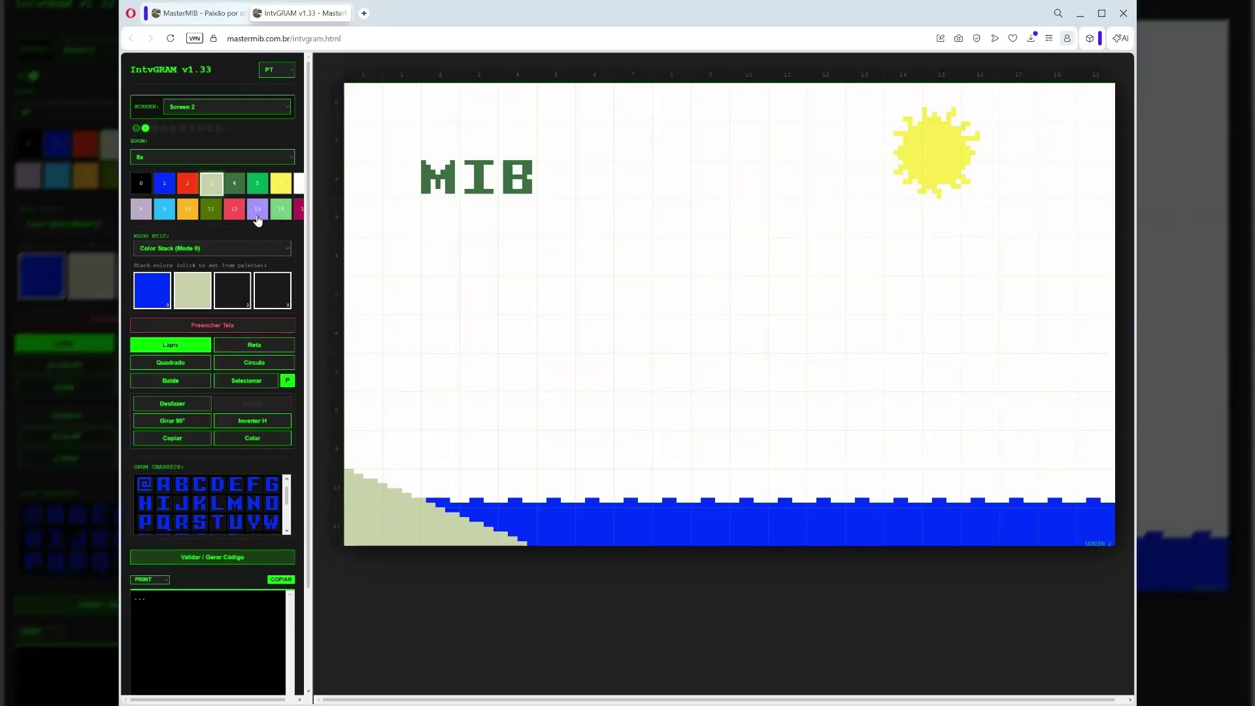
click(300, 188)
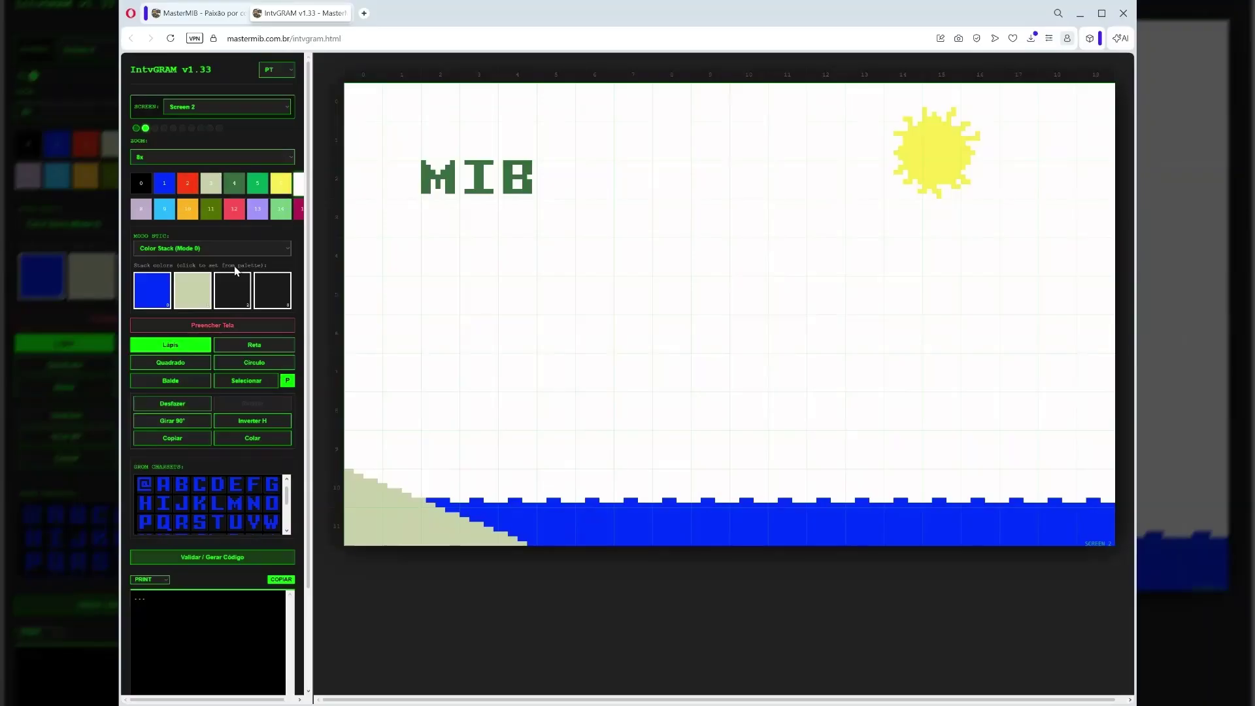
click(232, 289)
click(281, 188)
click(269, 289)
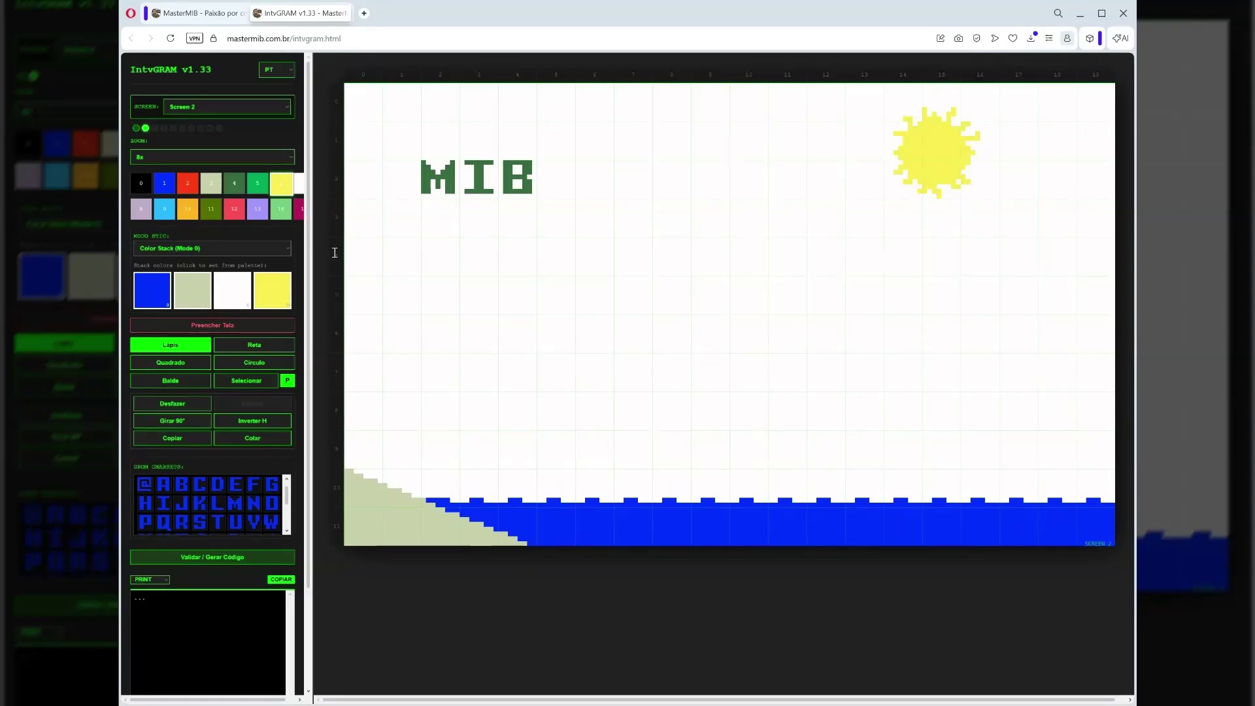
click(286, 252)
click(288, 270)
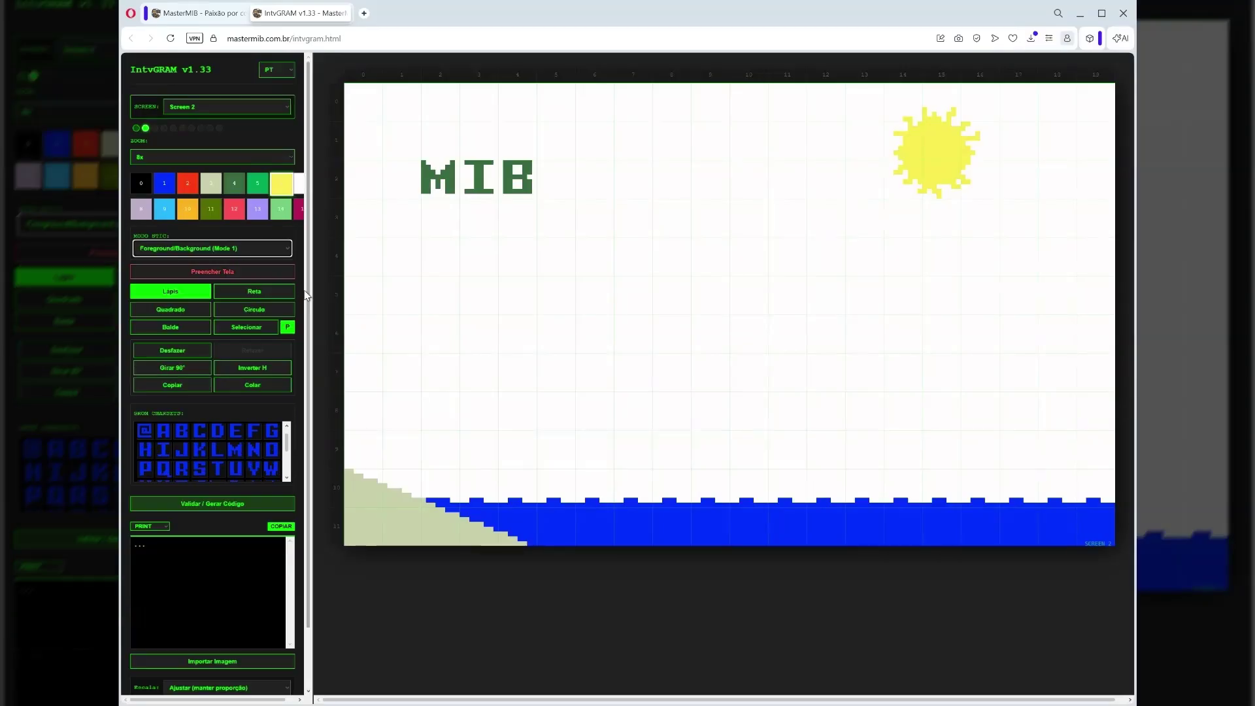
Set the code output format to SCREEN
scroll(309, 375, down, 1)
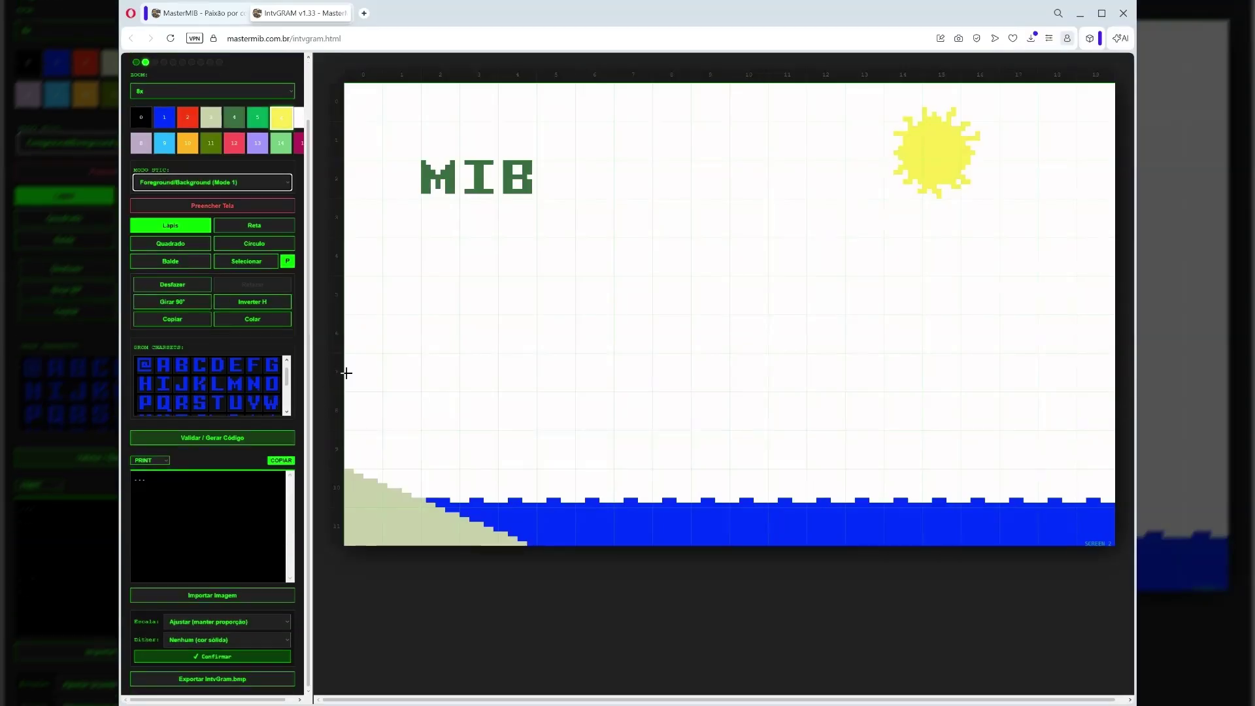
click(165, 462)
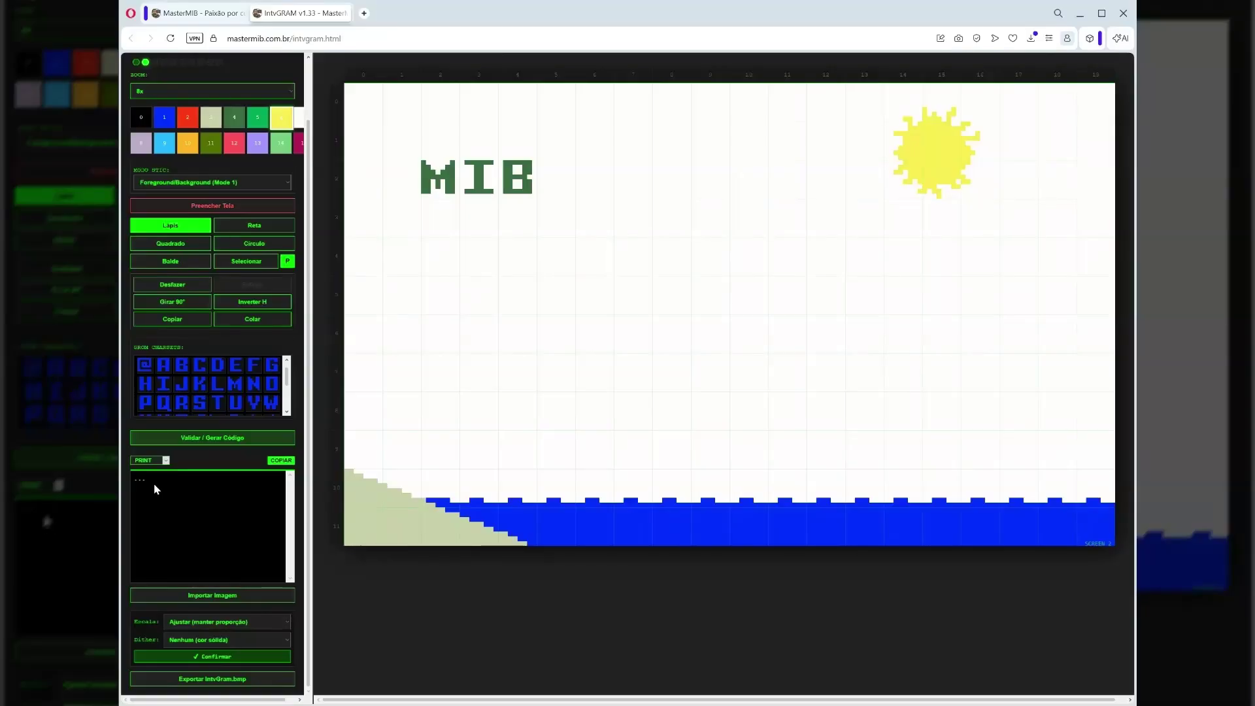
click(158, 485)
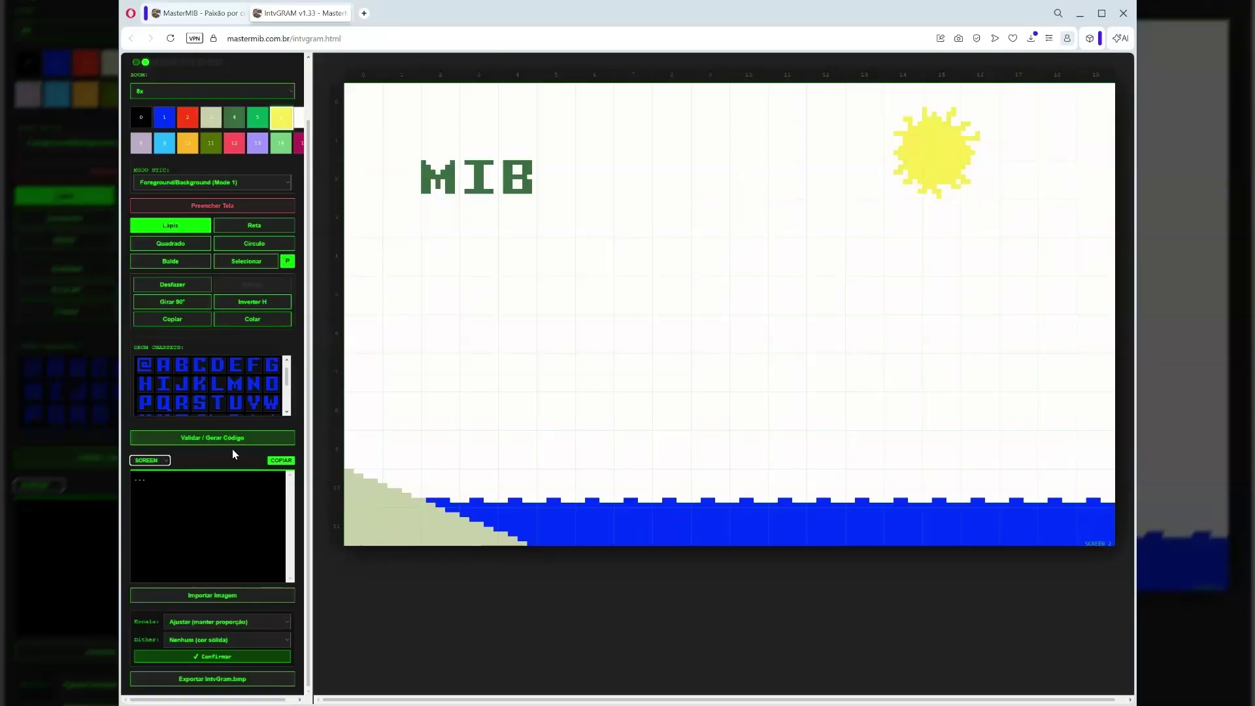
Switch to Screen 1 and back to Screen 2 to compare the two animation frames
scroll(232, 449, up, 2)
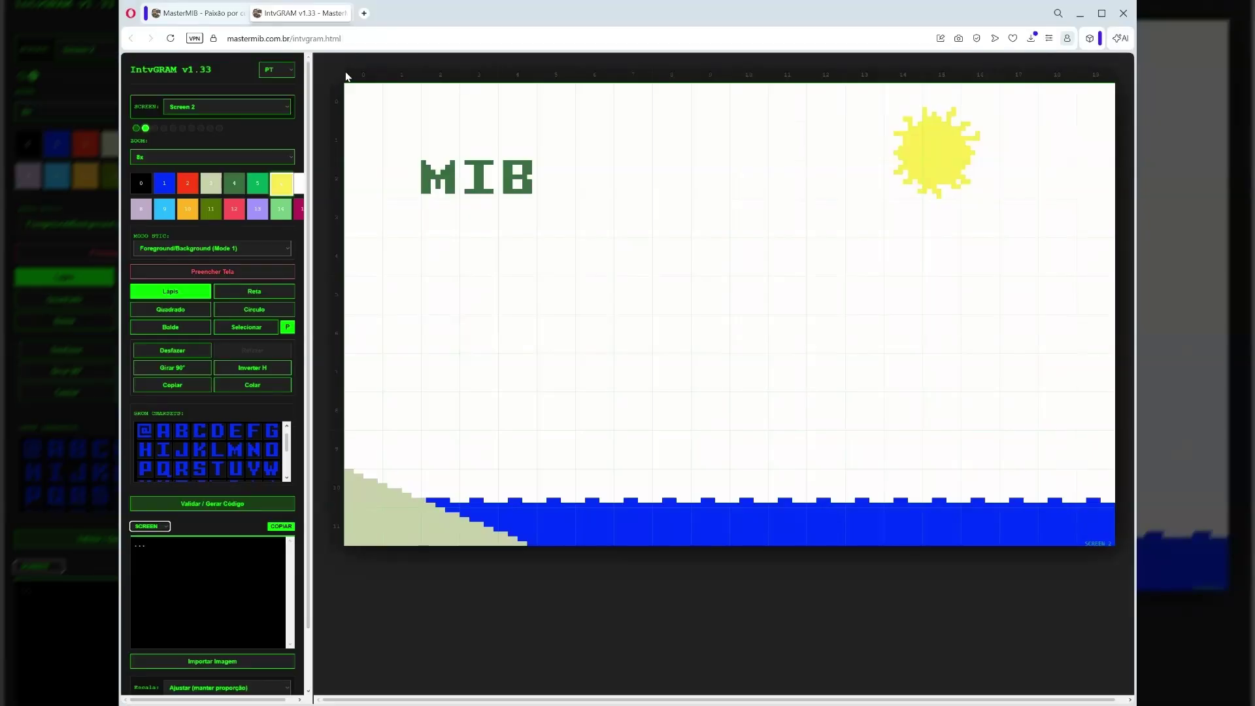
click(286, 106)
click(254, 128)
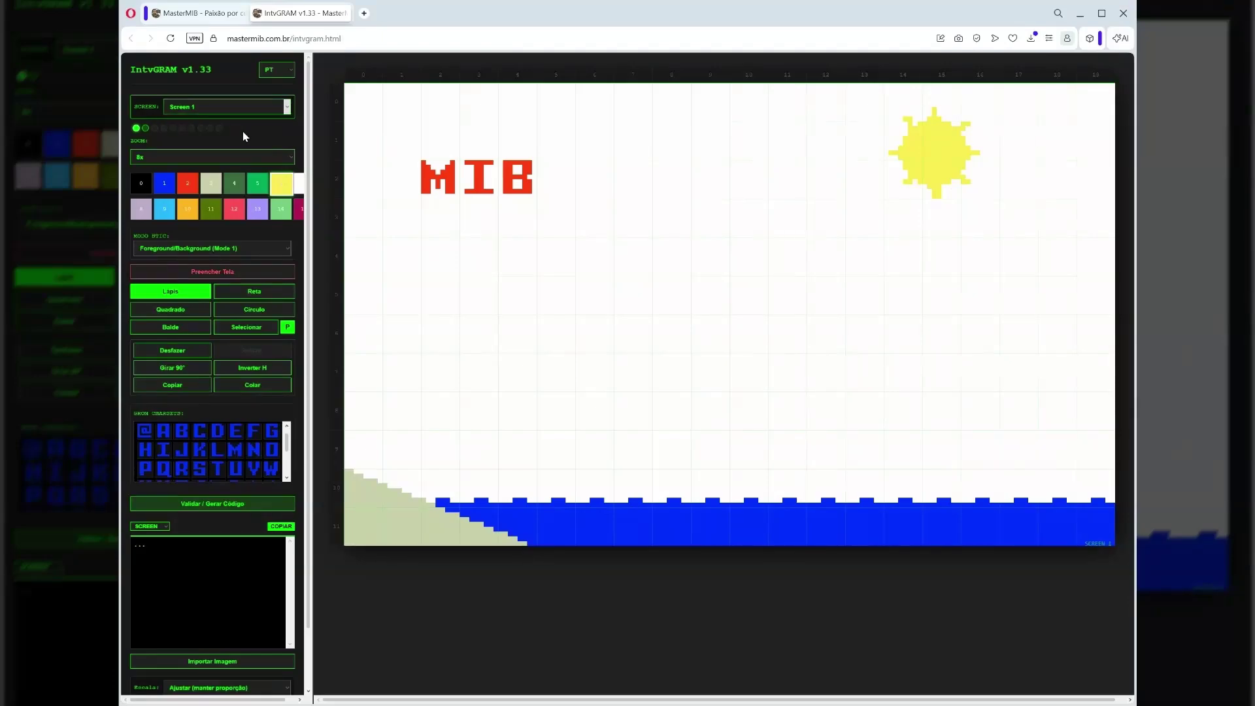
key(Down)
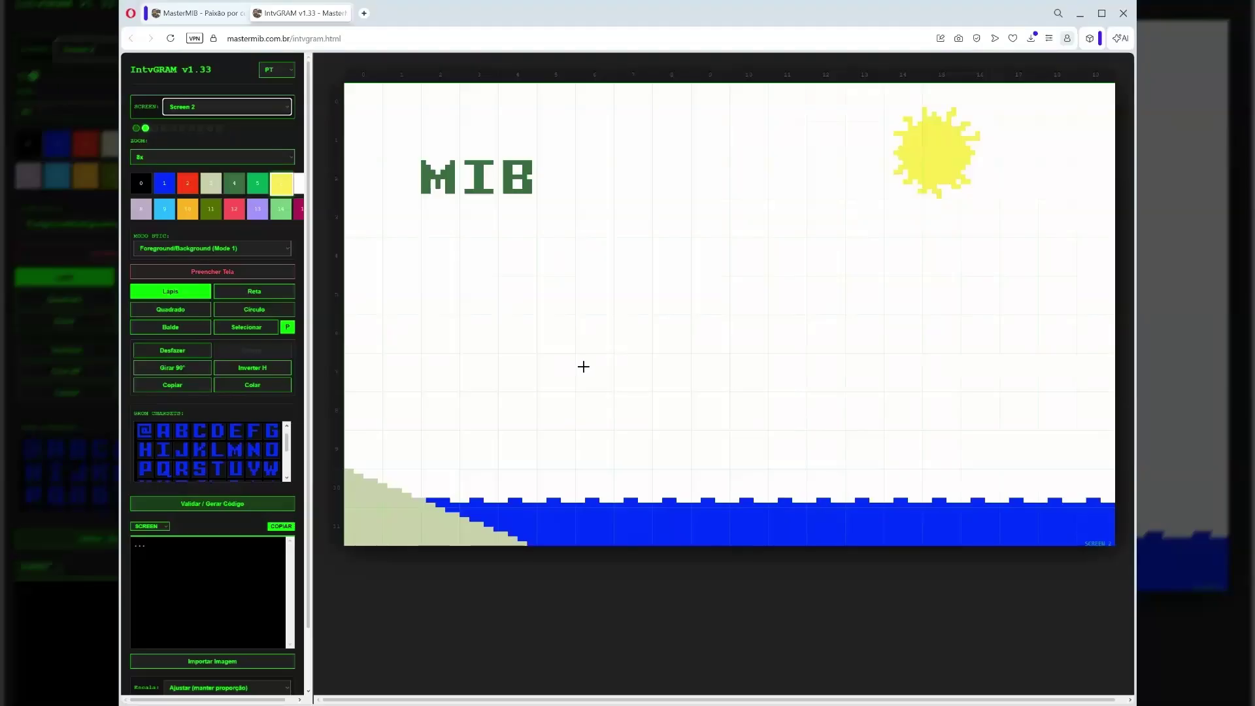
Validate the screens to generate the code, and read the report's statistics and card color errors through to the end
click(213, 511)
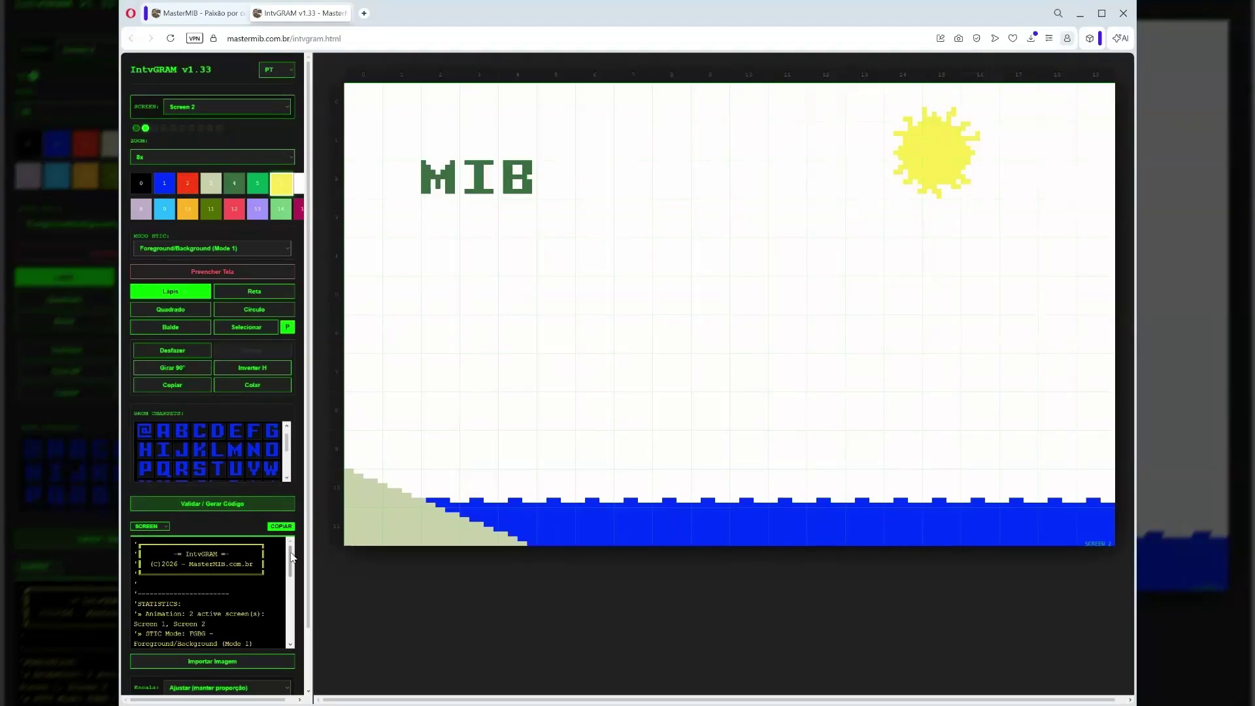
drag(292, 558, 294, 576)
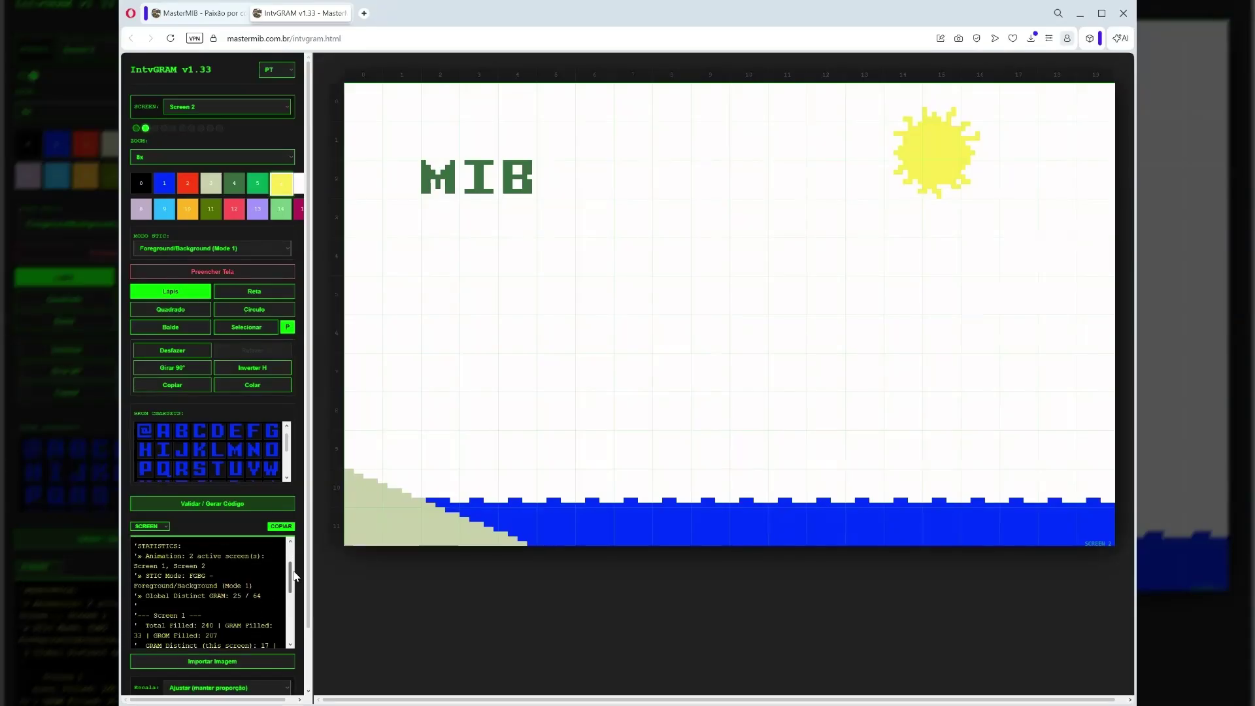
drag(294, 576, 294, 580)
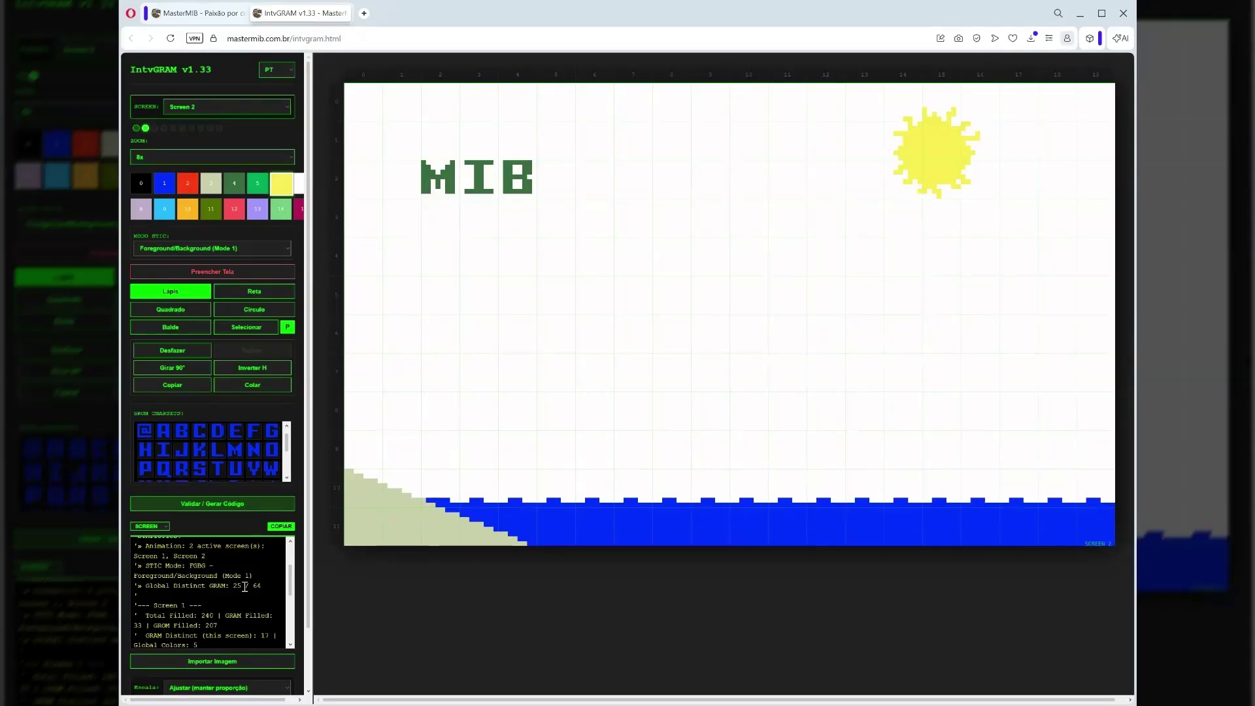
drag(291, 581, 292, 629)
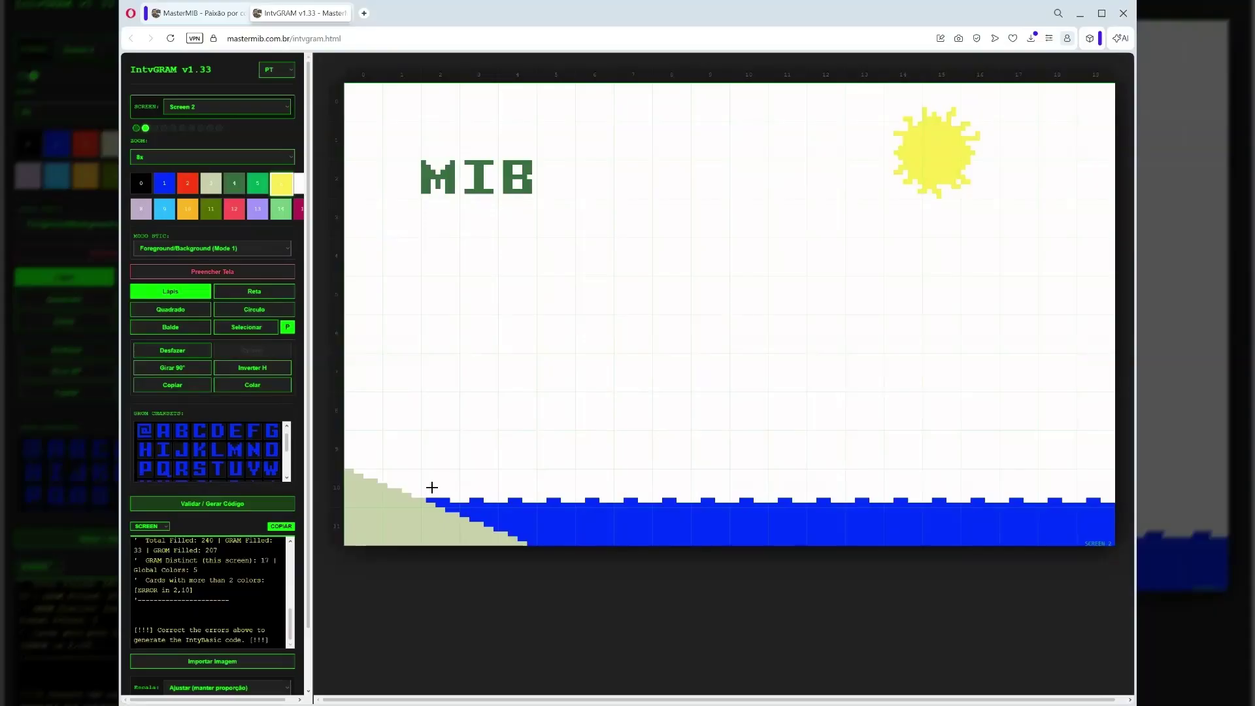
Undo the last edit on Screen 2, and select the card at column 2, row 10 at 20x zoom
key(ctrl+z)
click(250, 160)
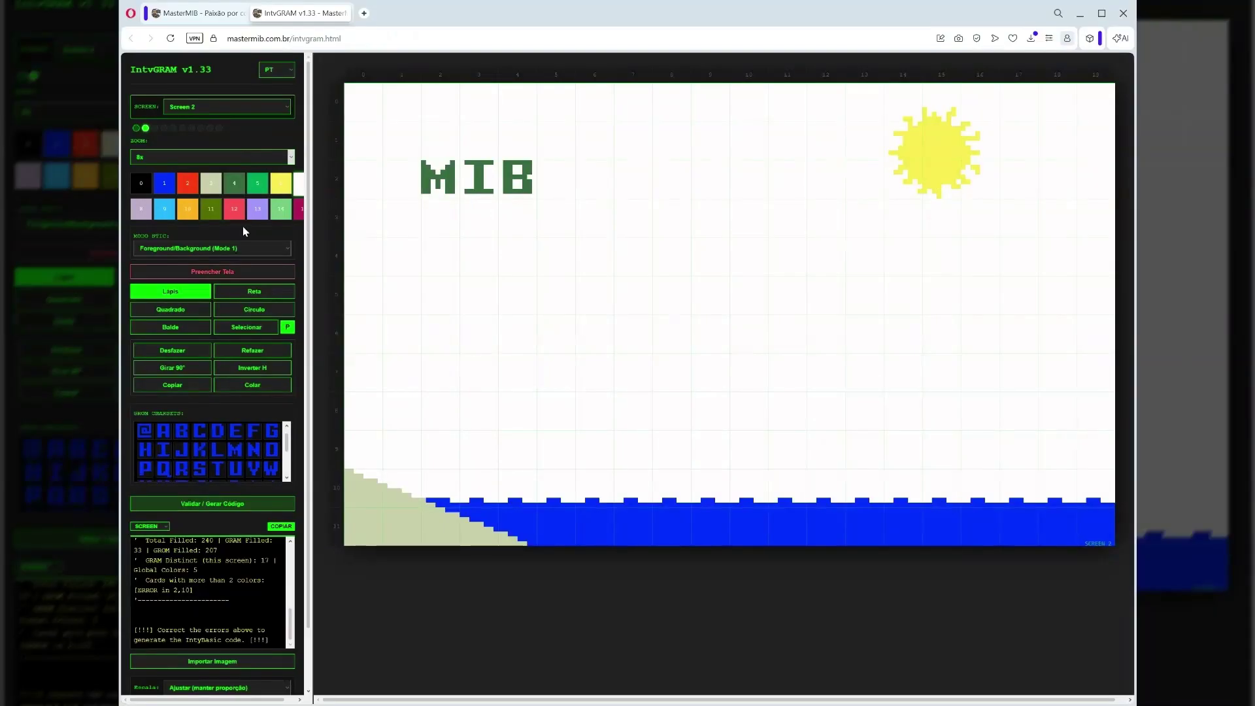
click(212, 256)
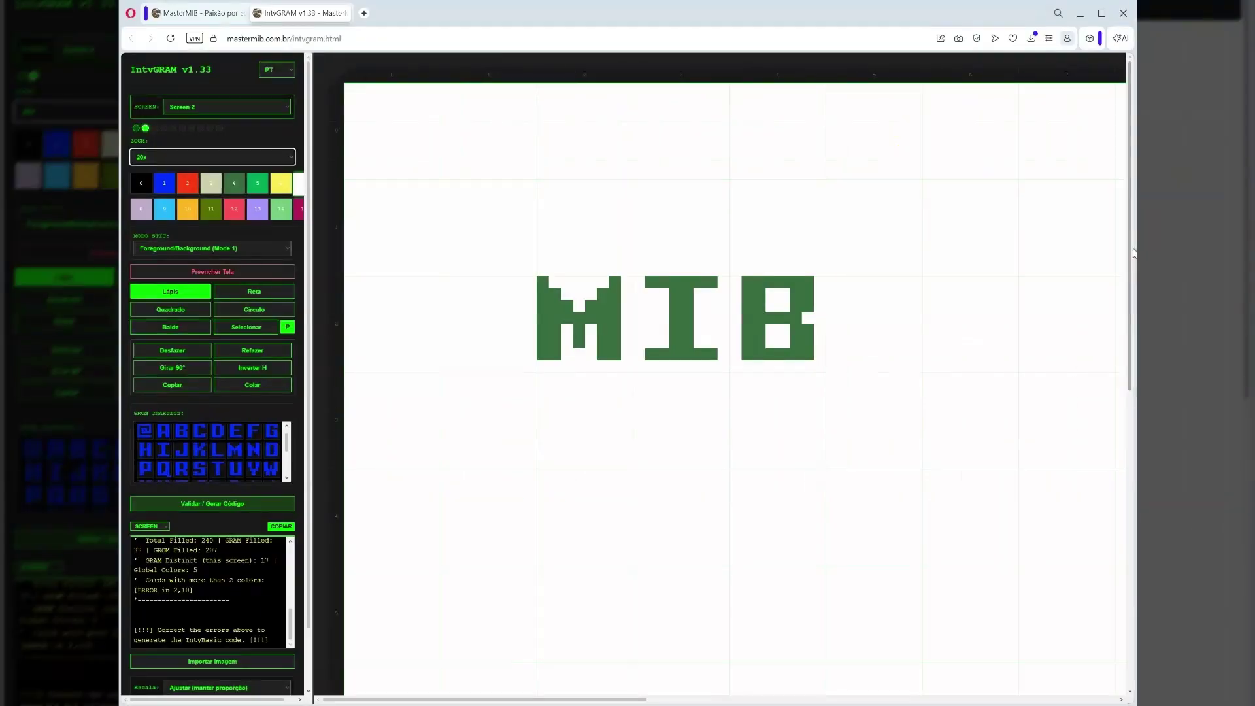
drag(1132, 256, 1123, 553)
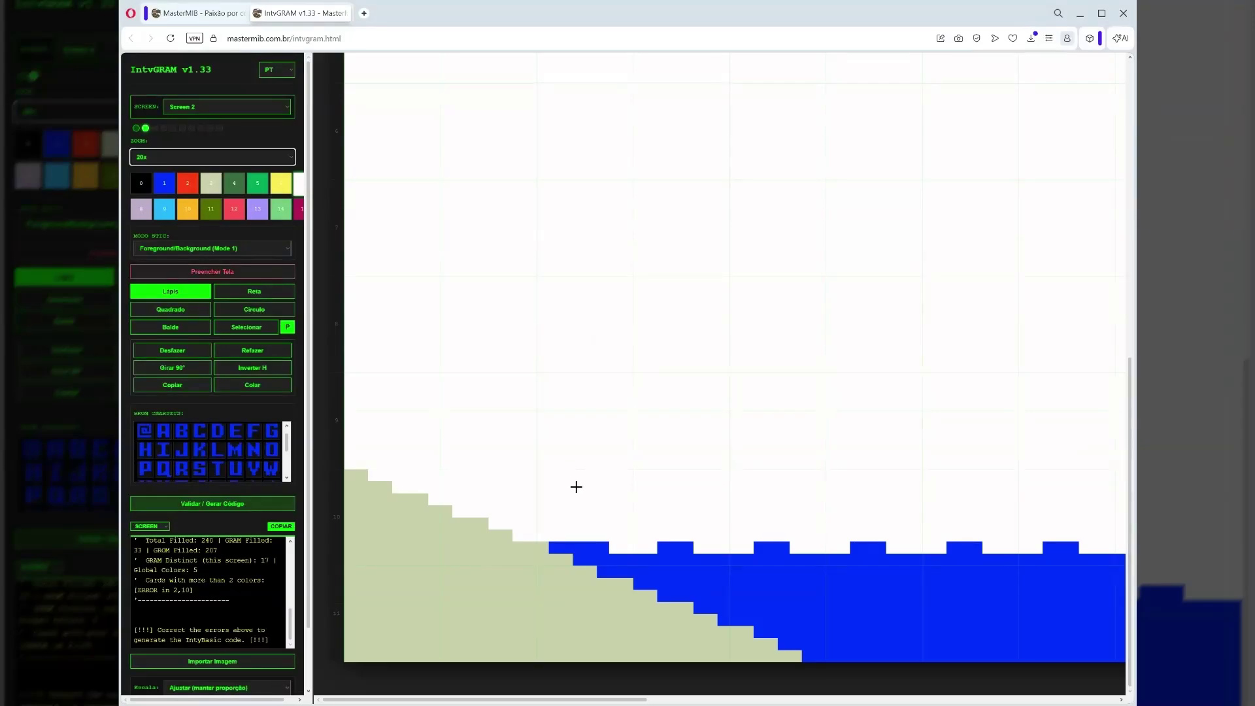
right_click(593, 502)
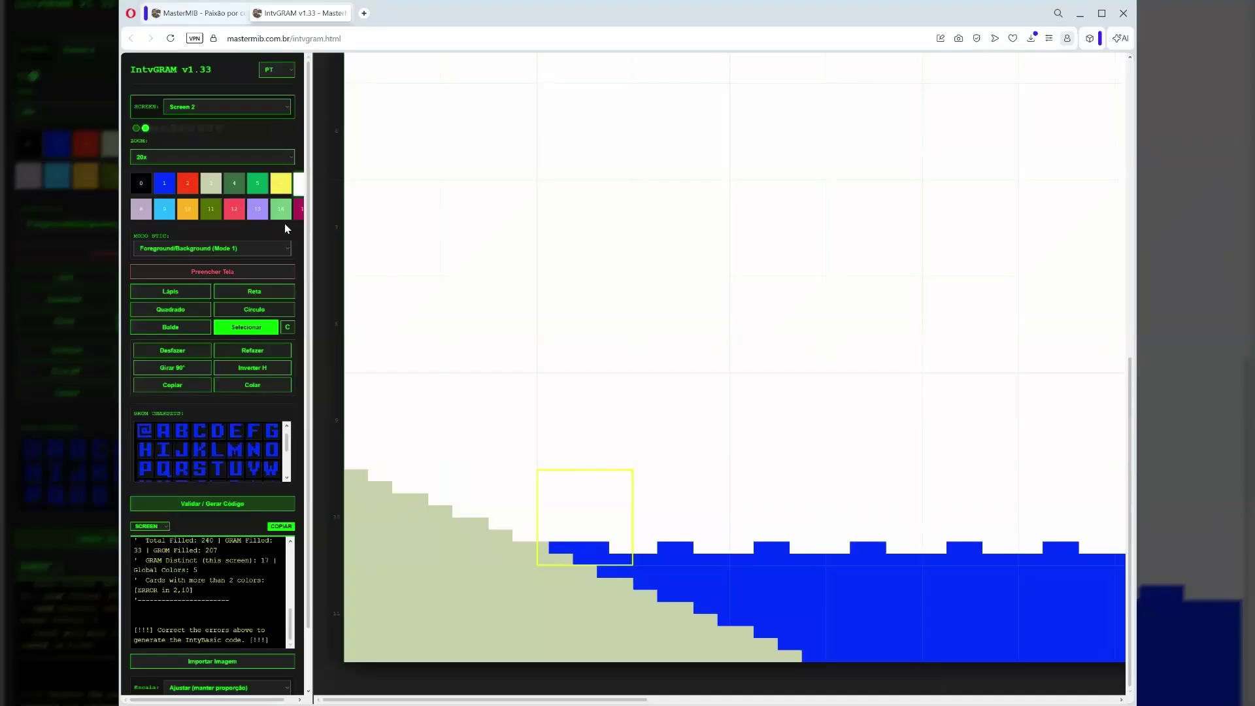
Paint the beige pixels in Screen 2's card at column 2, row 10 blue with the Pencil, and reselect the card to check it
click(162, 184)
click(170, 291)
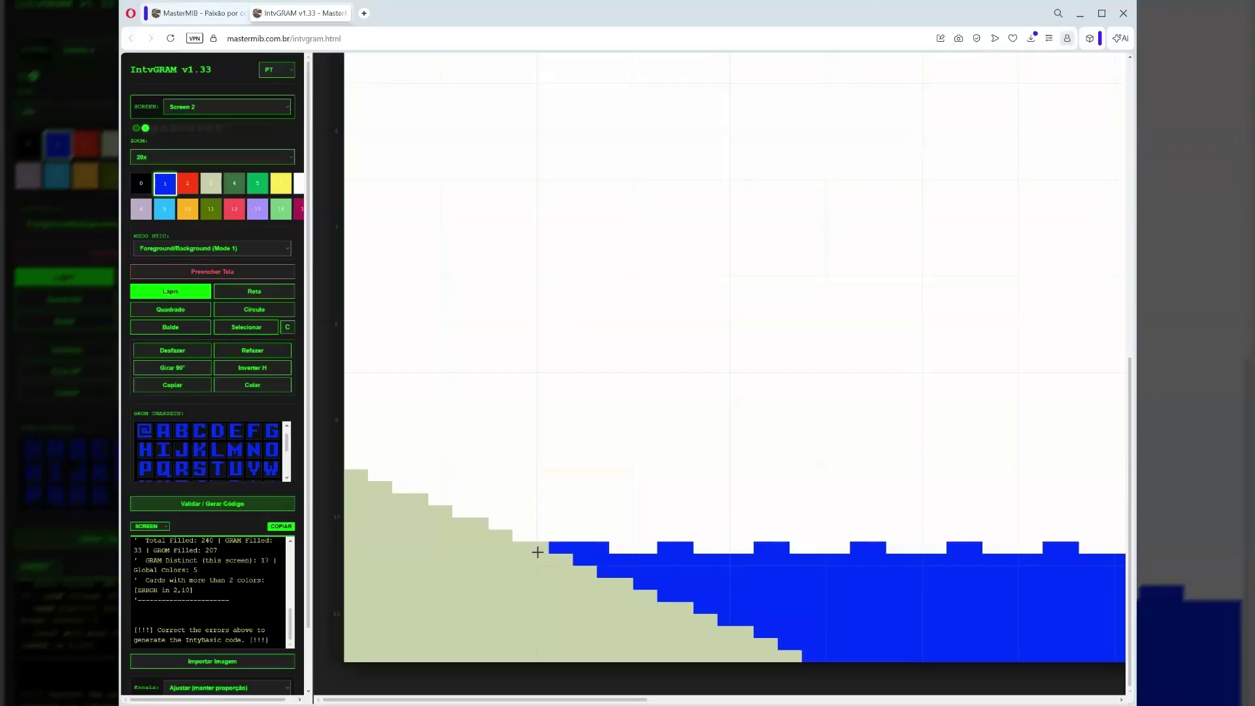
click(541, 552)
drag(547, 561, 562, 557)
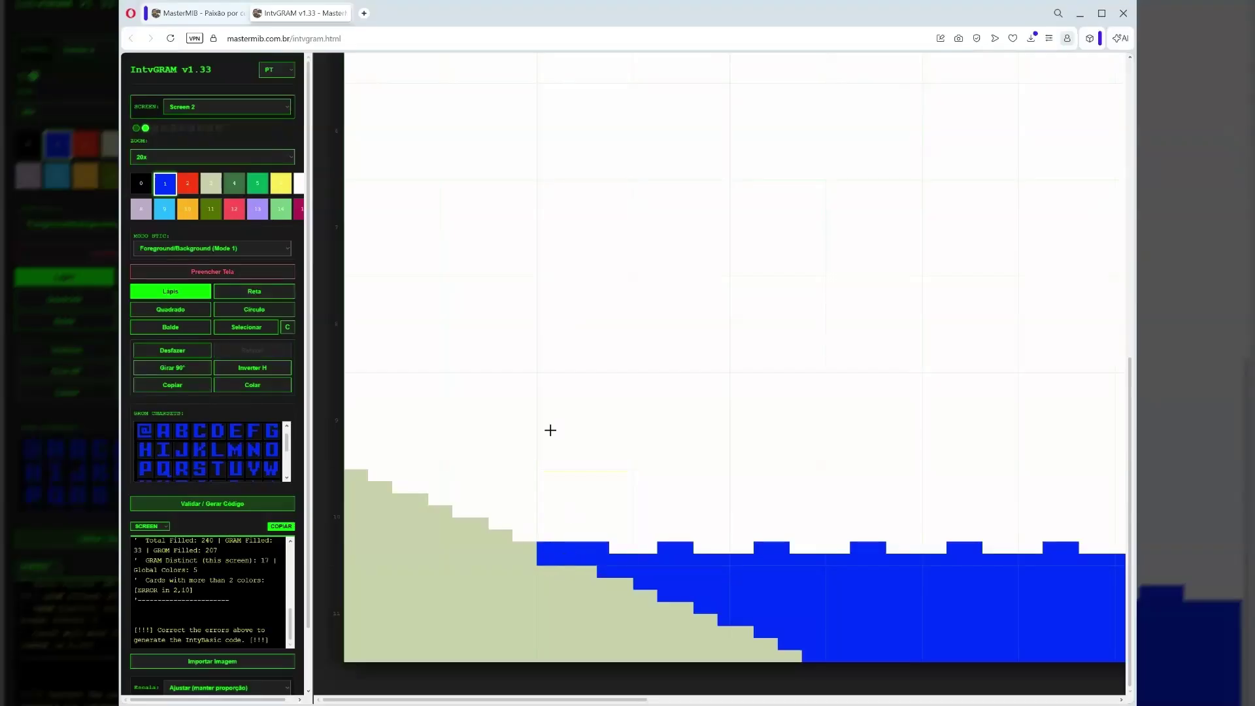
click(267, 328)
click(588, 536)
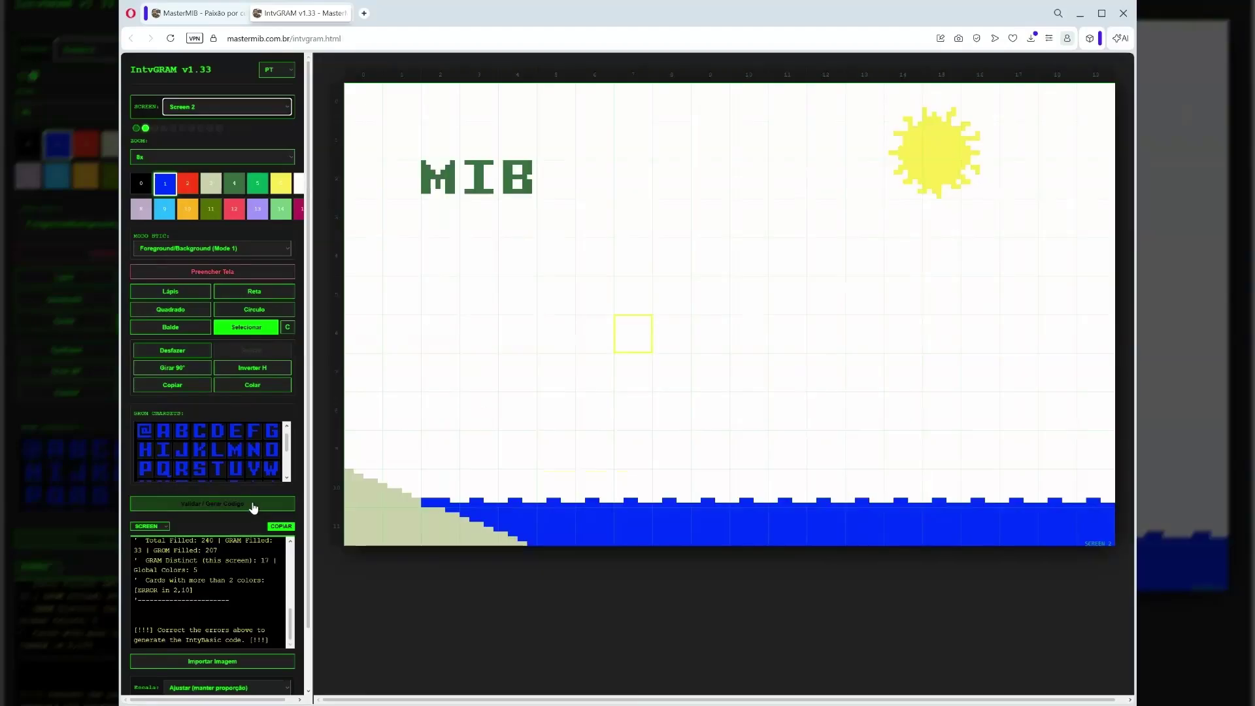
Validate the screens again and examine the report's Screen 1 section for cards with more than two colors
click(253, 504)
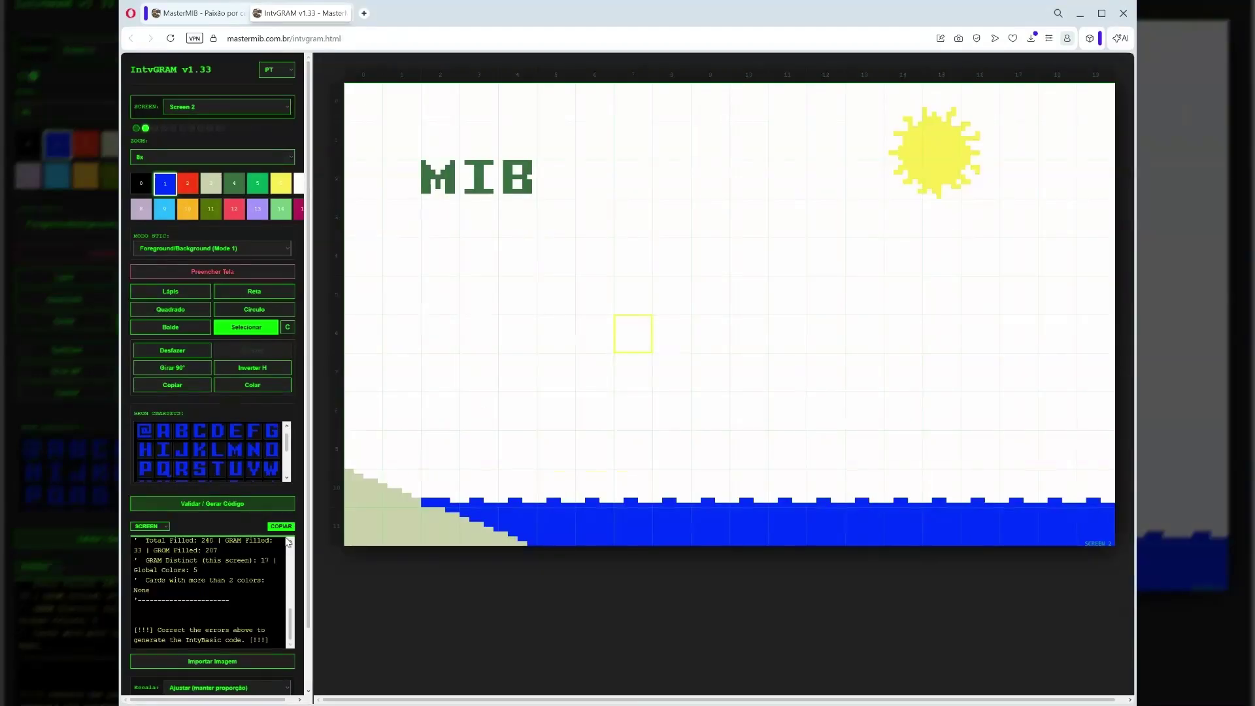
scroll(291, 613, up, 4)
mouse_move(291, 613)
mouse_down()
mouse_move(293, 623)
mouse_move(296, 594)
mouse_up()
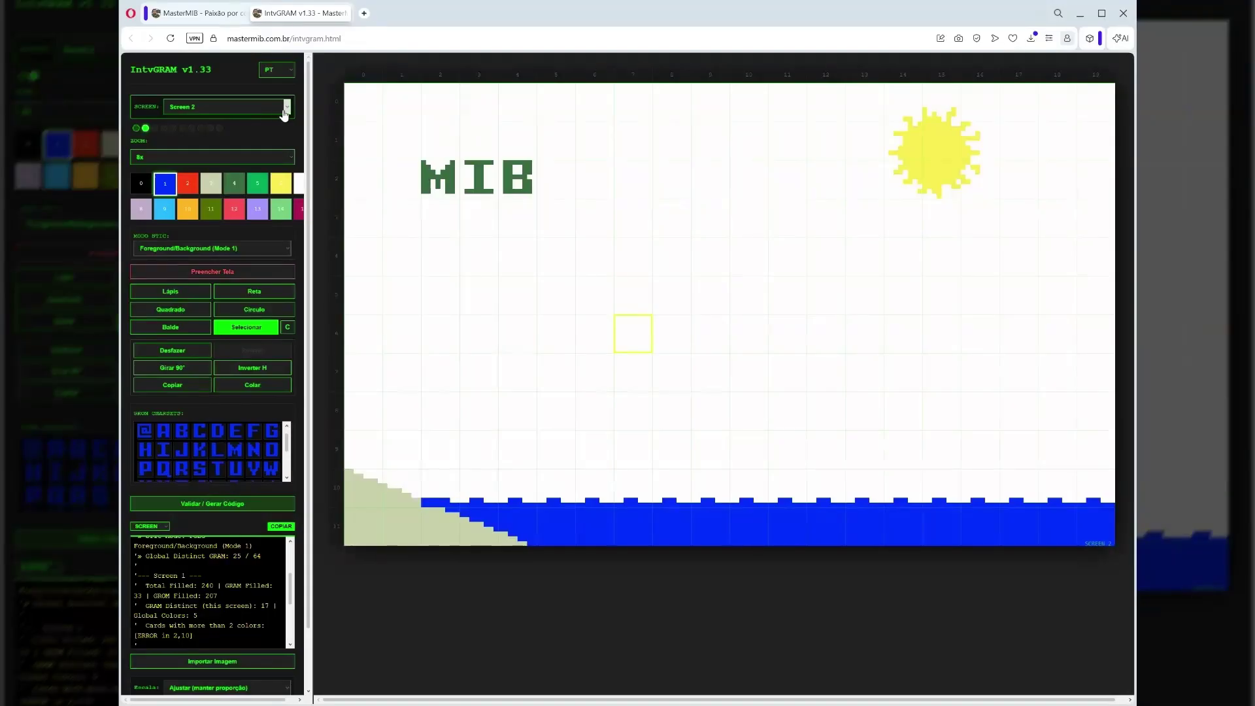
Reduce Screen 1's card at column 2, row 10 to two colors at 16x zoom, and generate the code again
click(249, 128)
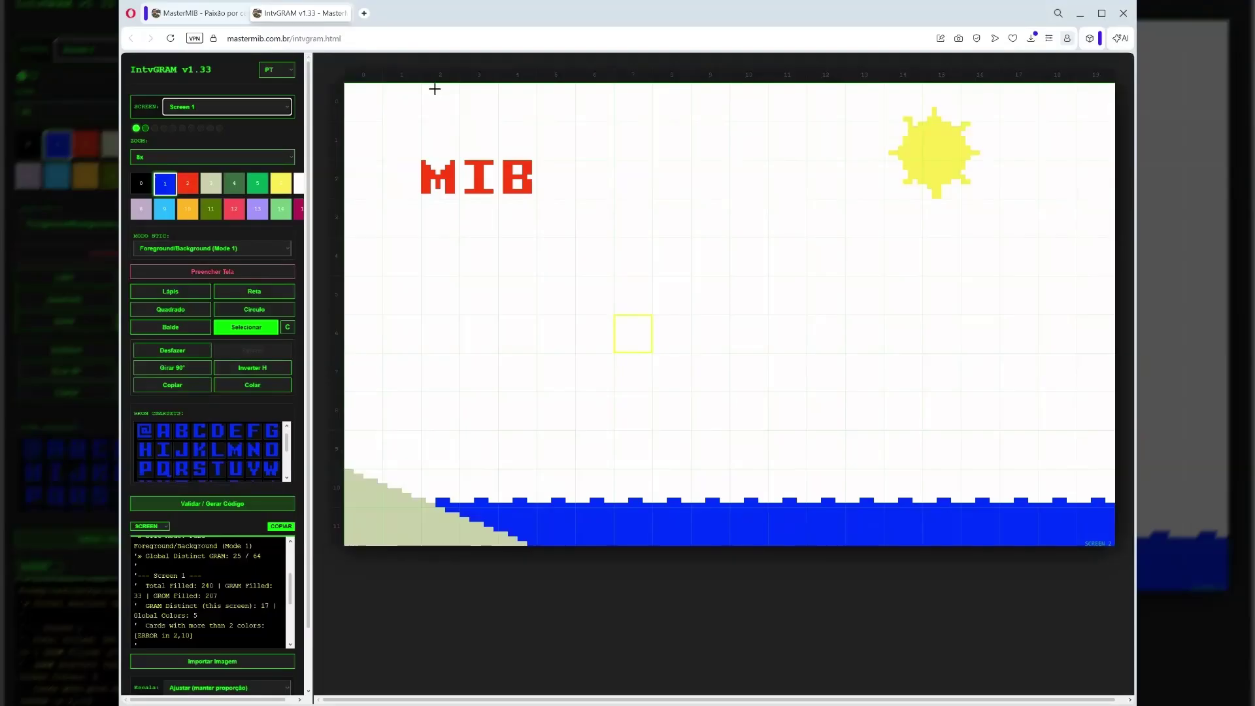
click(439, 485)
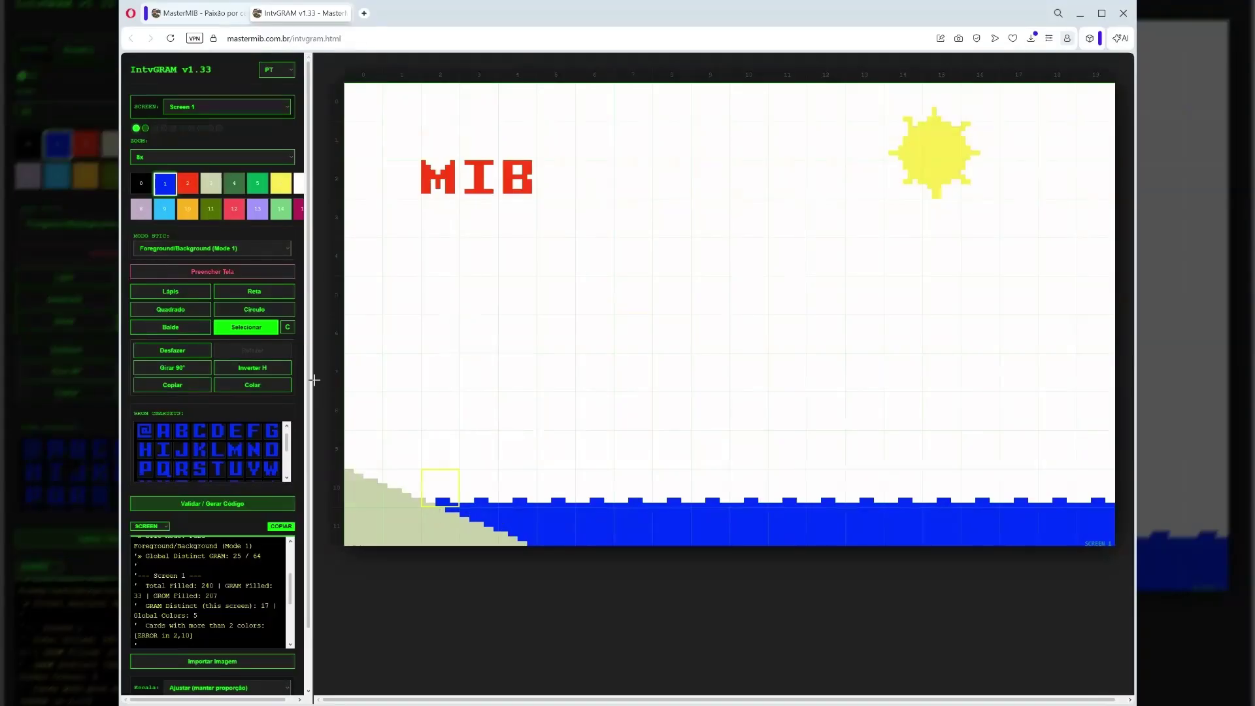
click(175, 251)
scroll(784, 485, down, 5)
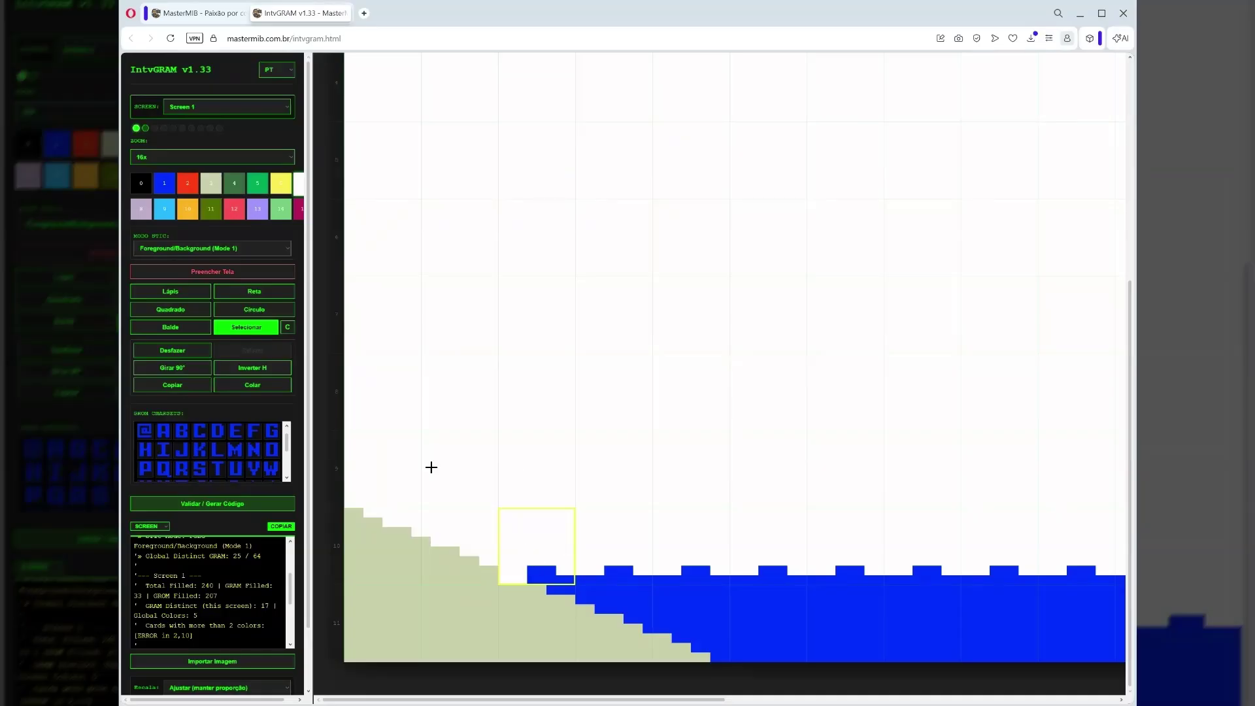
click(237, 506)
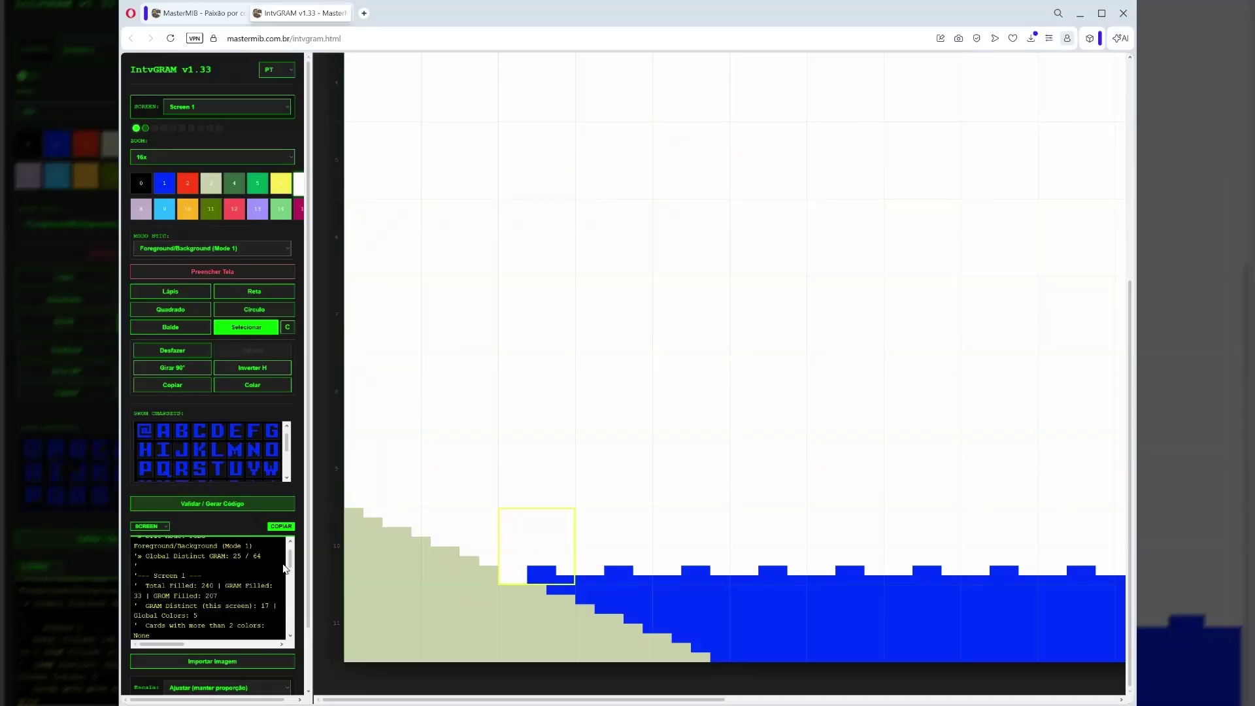
mouse_move(292, 565)
mouse_down()
mouse_move(293, 613)
mouse_move(295, 547)
mouse_move(289, 631)
mouse_move(287, 551)
mouse_up()
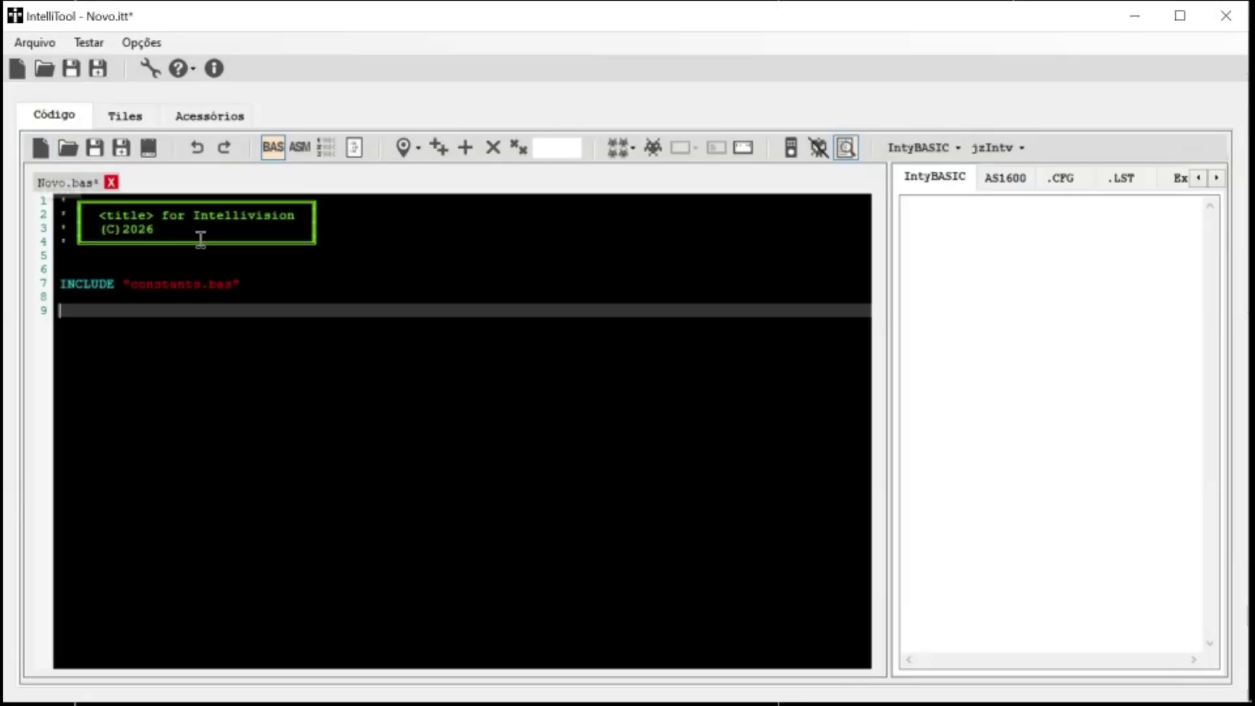
Switch to IntelliTool and replace the entire contents of Novo.bas with the generated IntvGRAM code
click(306, 257)
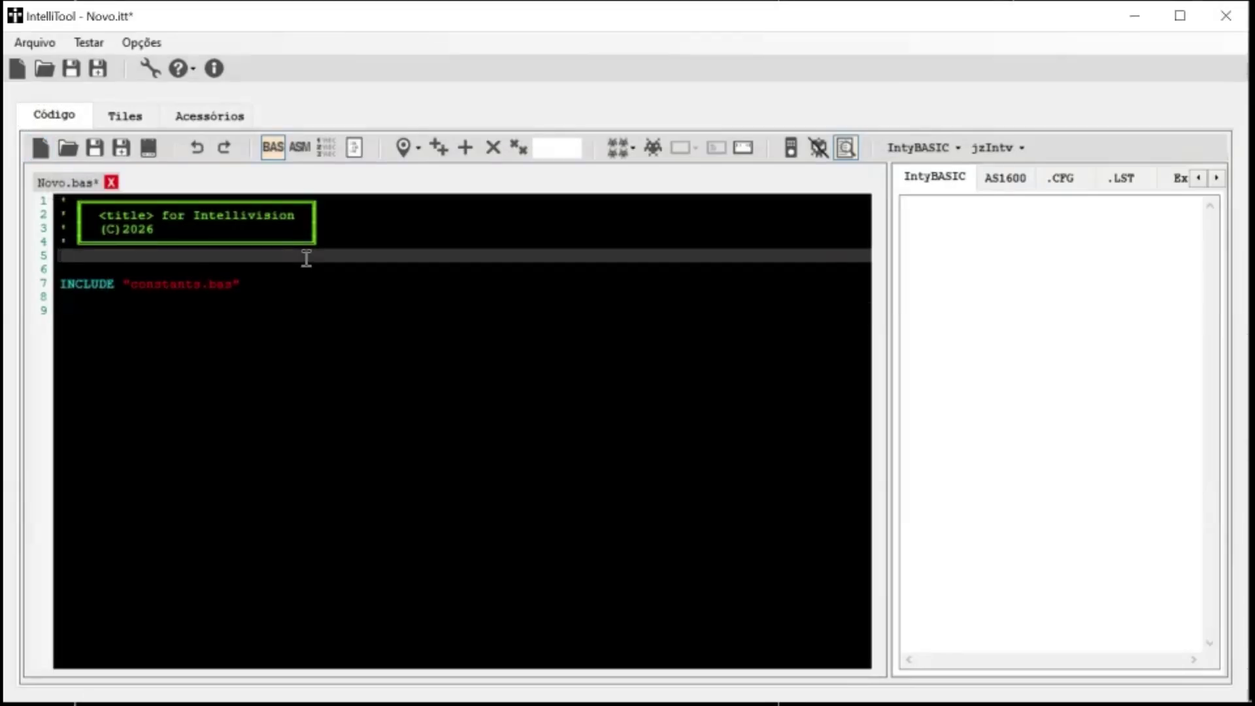
key(ctrl+a)
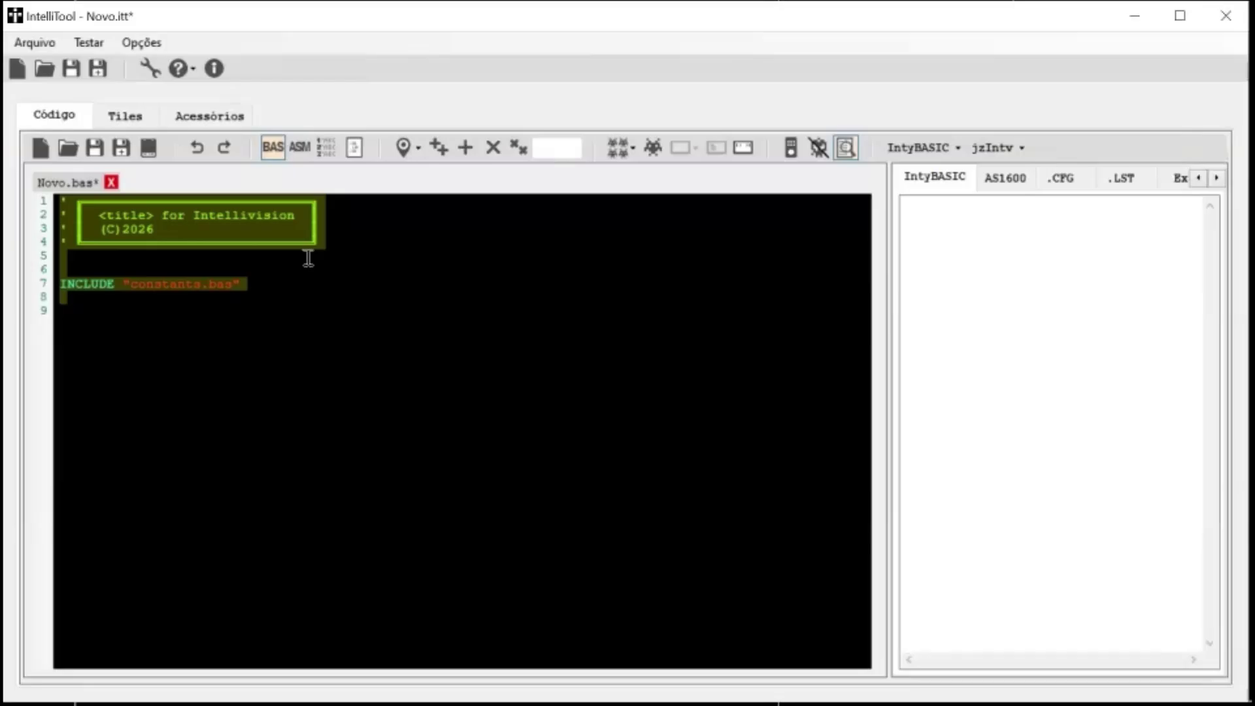
key(ctrl+v)
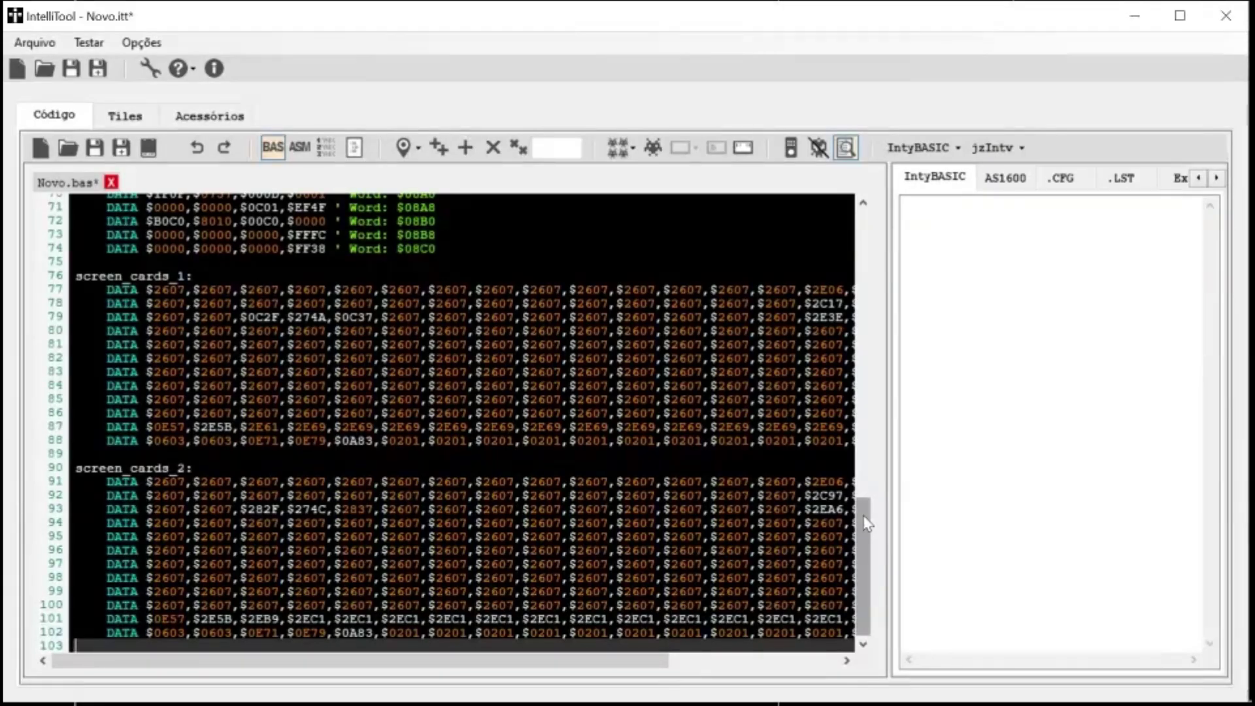
Read through the pasted code, from the statistics header and screen loop to the bitmap and screen_cards data
drag(869, 505, 895, 214)
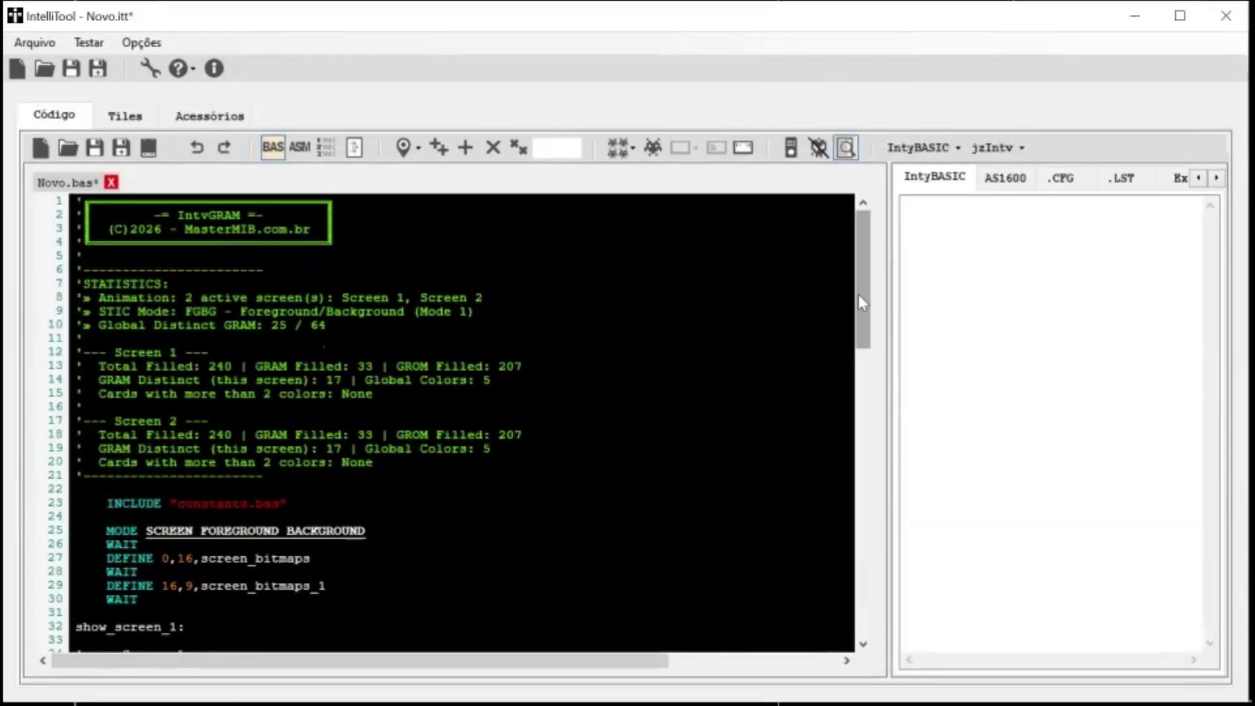
drag(866, 304, 863, 345)
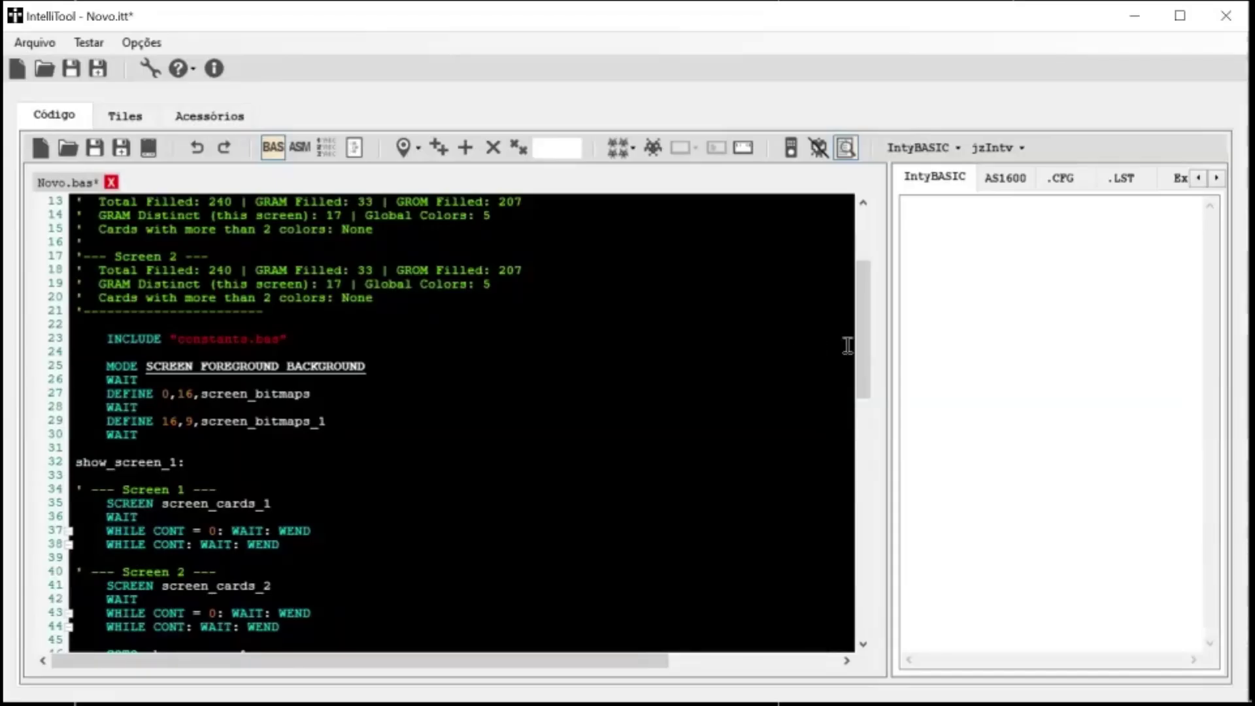
drag(862, 344, 859, 370)
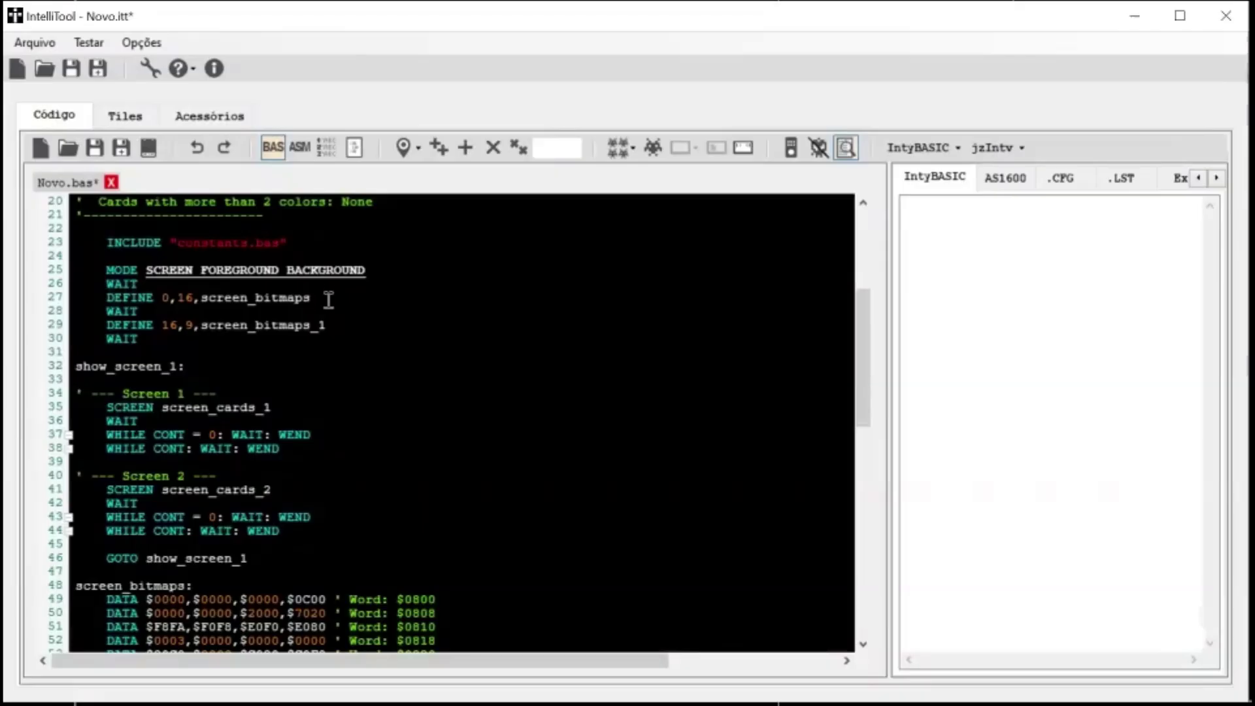
drag(859, 342, 859, 379)
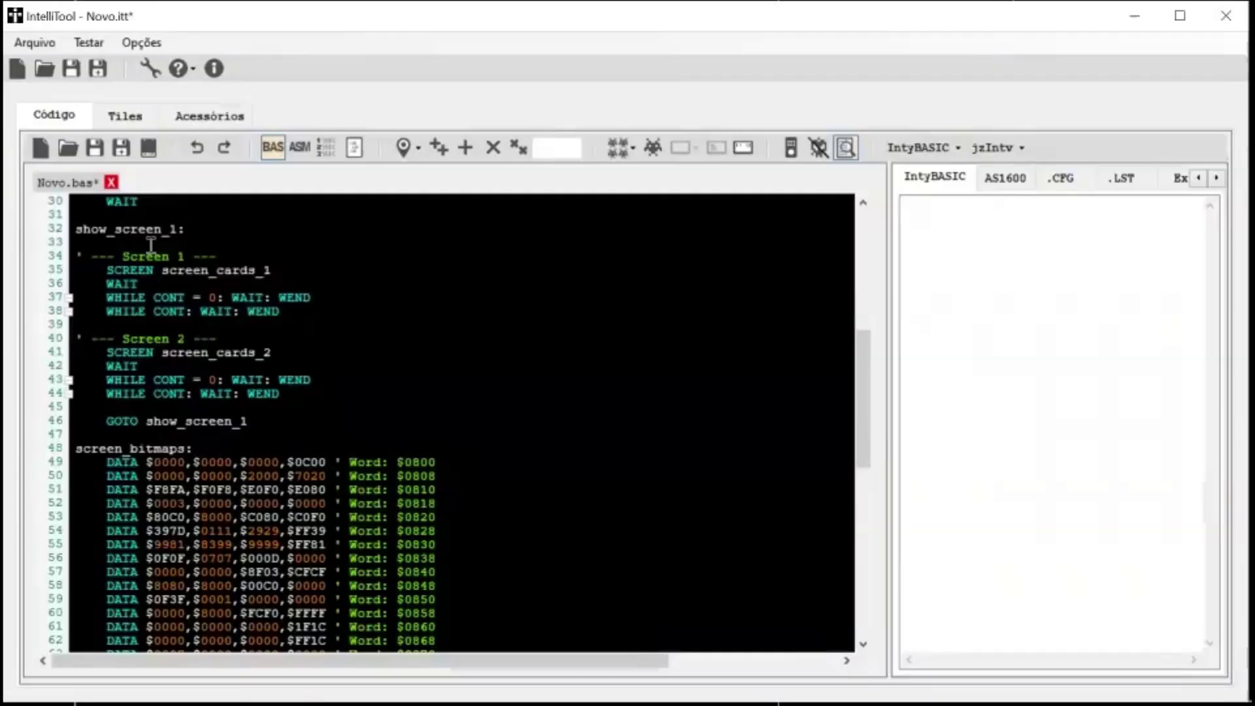
drag(863, 371, 851, 553)
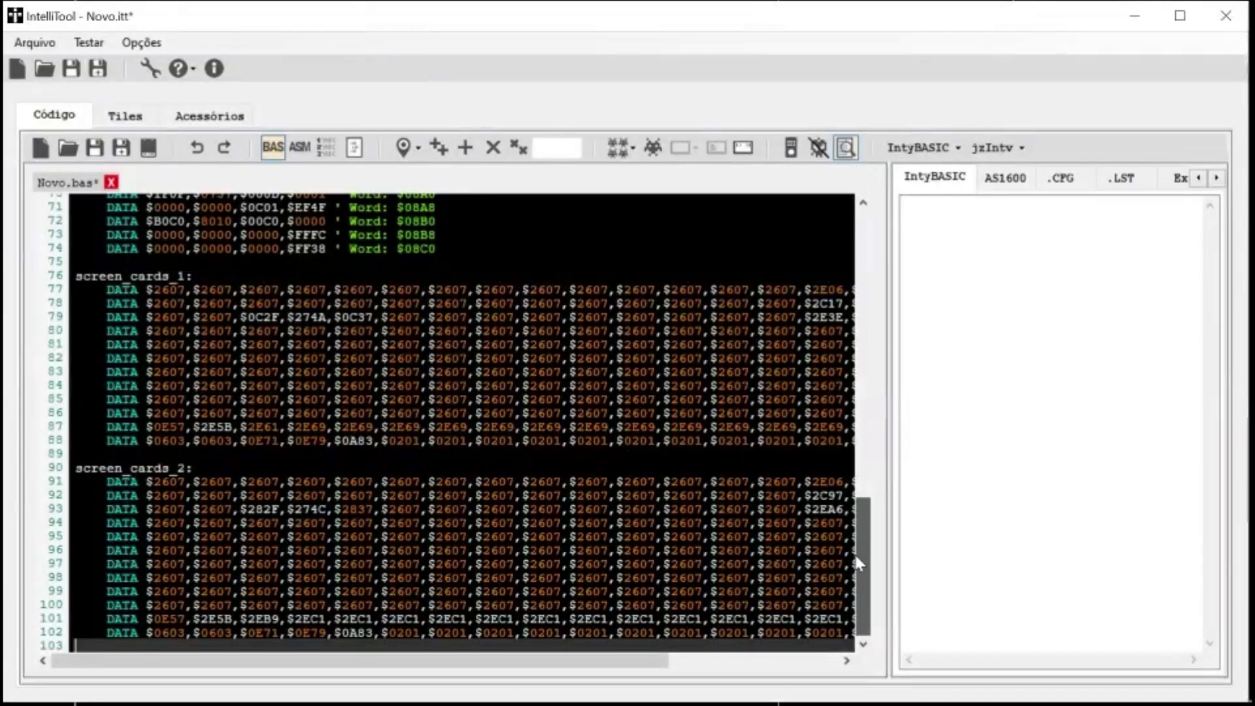
Return to the start of the code, test the program in the jzintv emulator, and close the emulator
drag(854, 544, 849, 274)
click(790, 155)
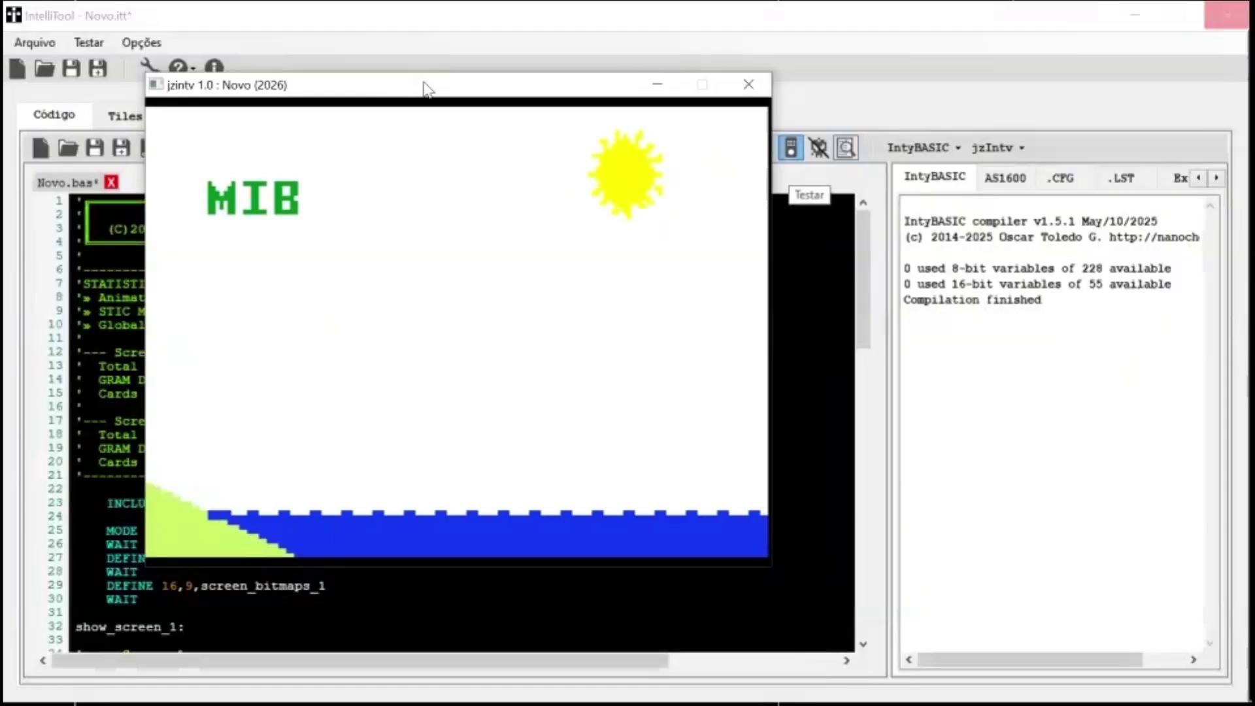
click(748, 85)
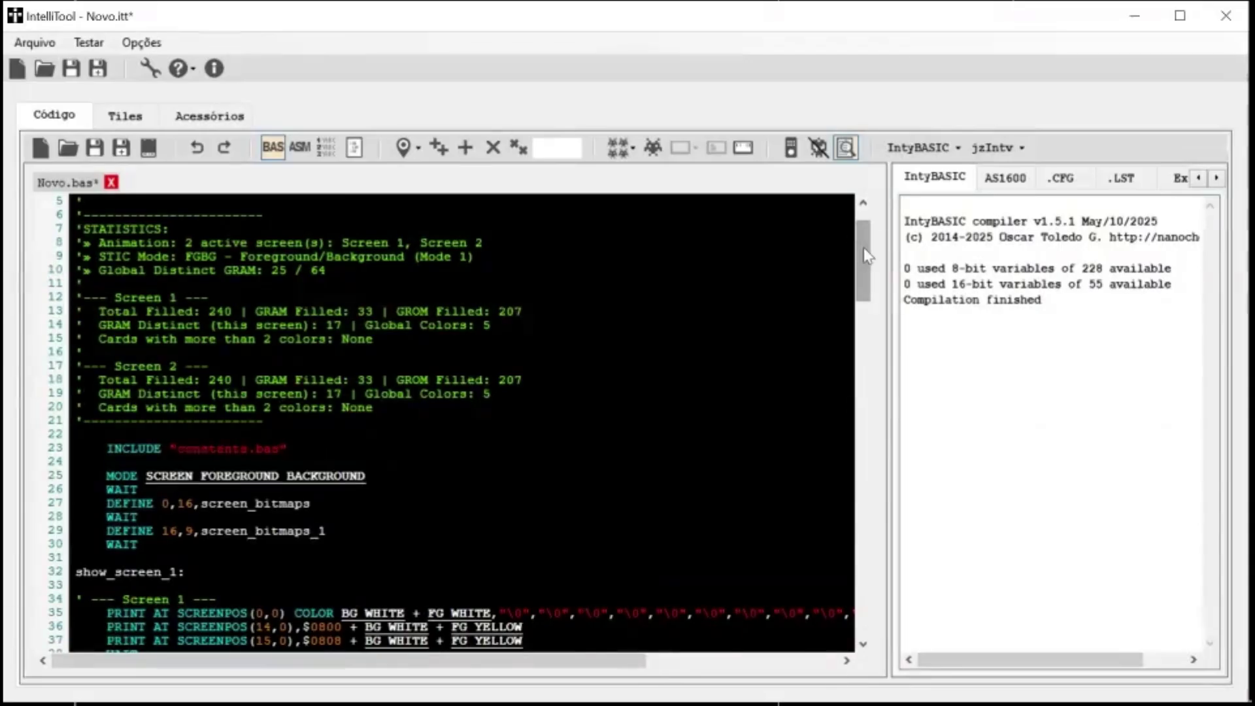
Examine the Foreground/Background code version that draws Screen 1 with PRINT AT statements
drag(868, 258, 875, 292)
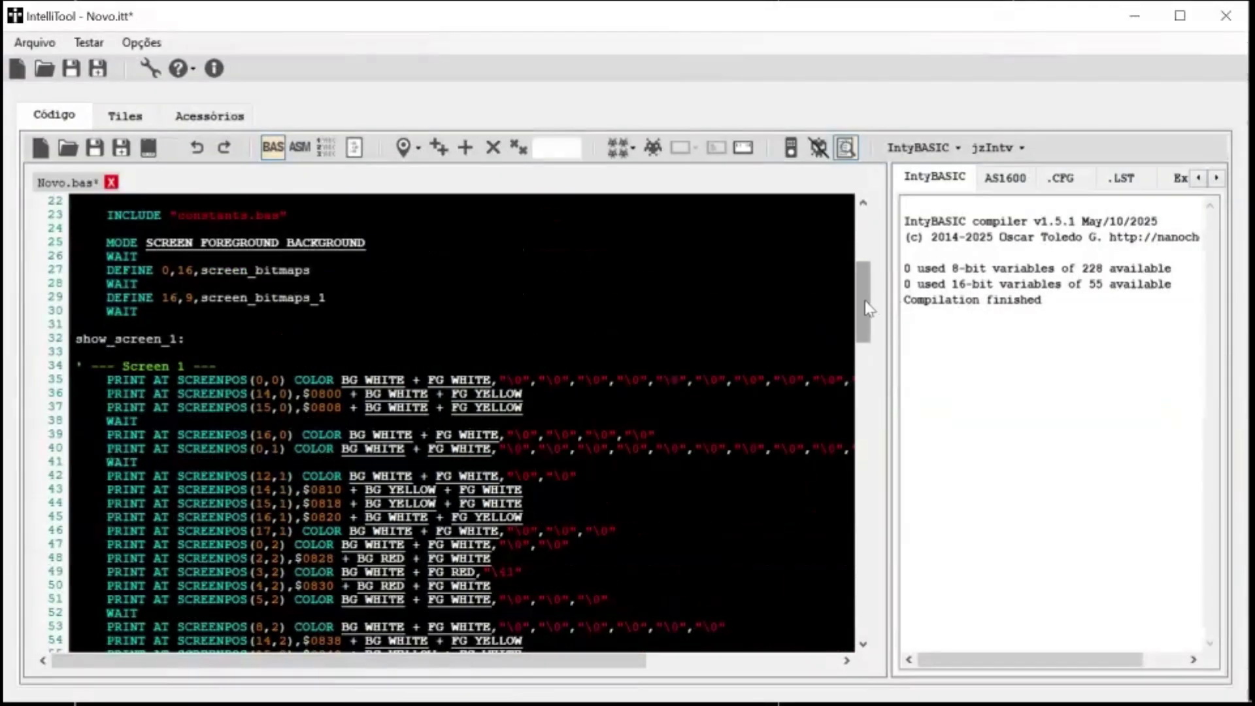
drag(860, 302, 863, 209)
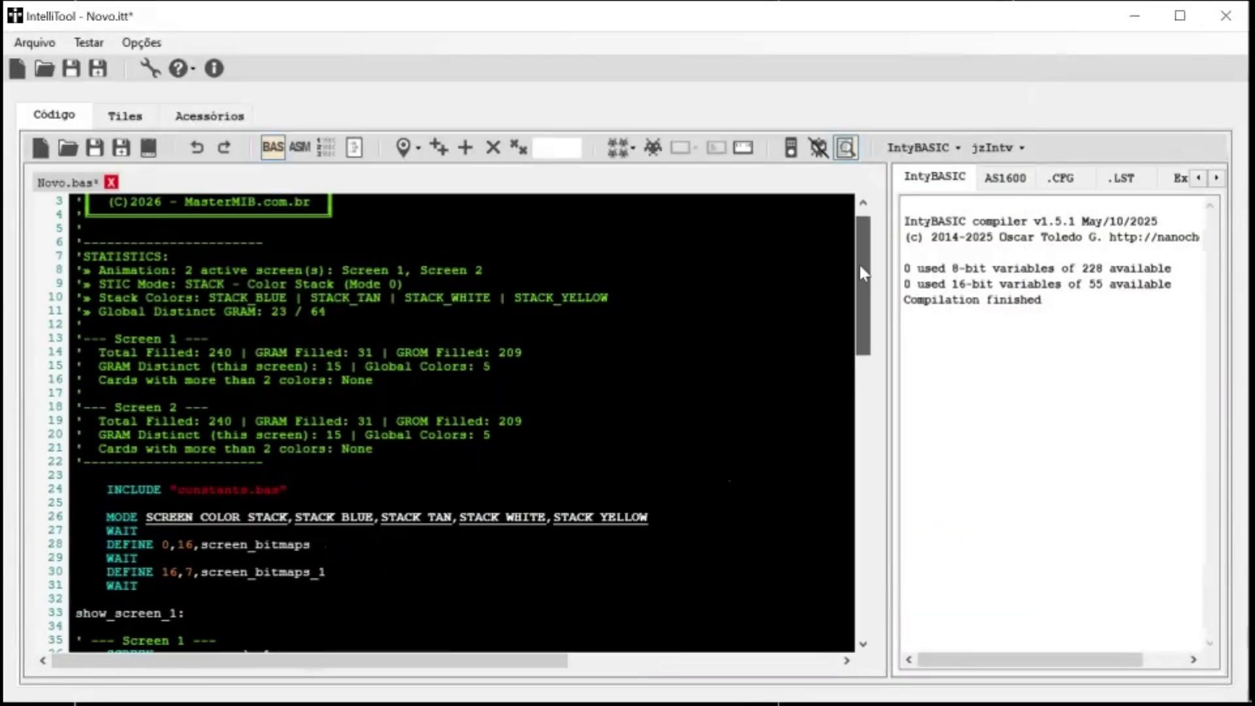
Review the Color Stack version that uses SCREEN statements, down to its screen_cards data, and run it as a test
drag(860, 264, 866, 302)
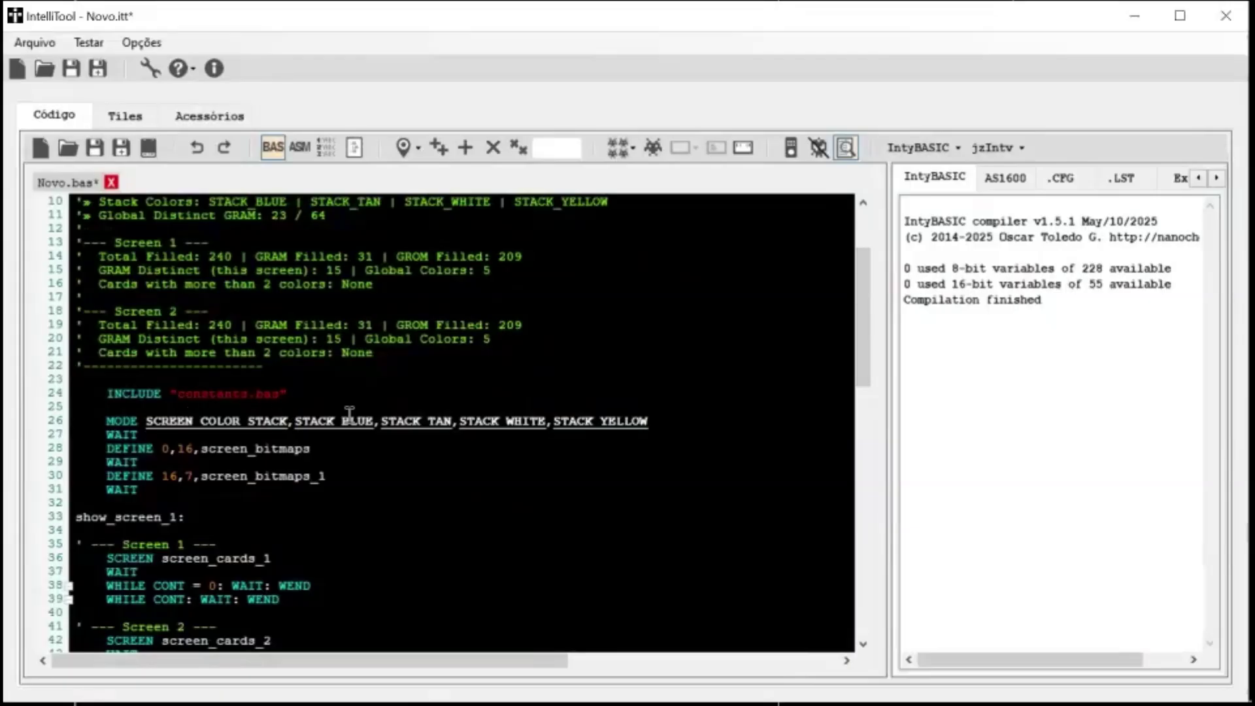
drag(864, 330, 868, 394)
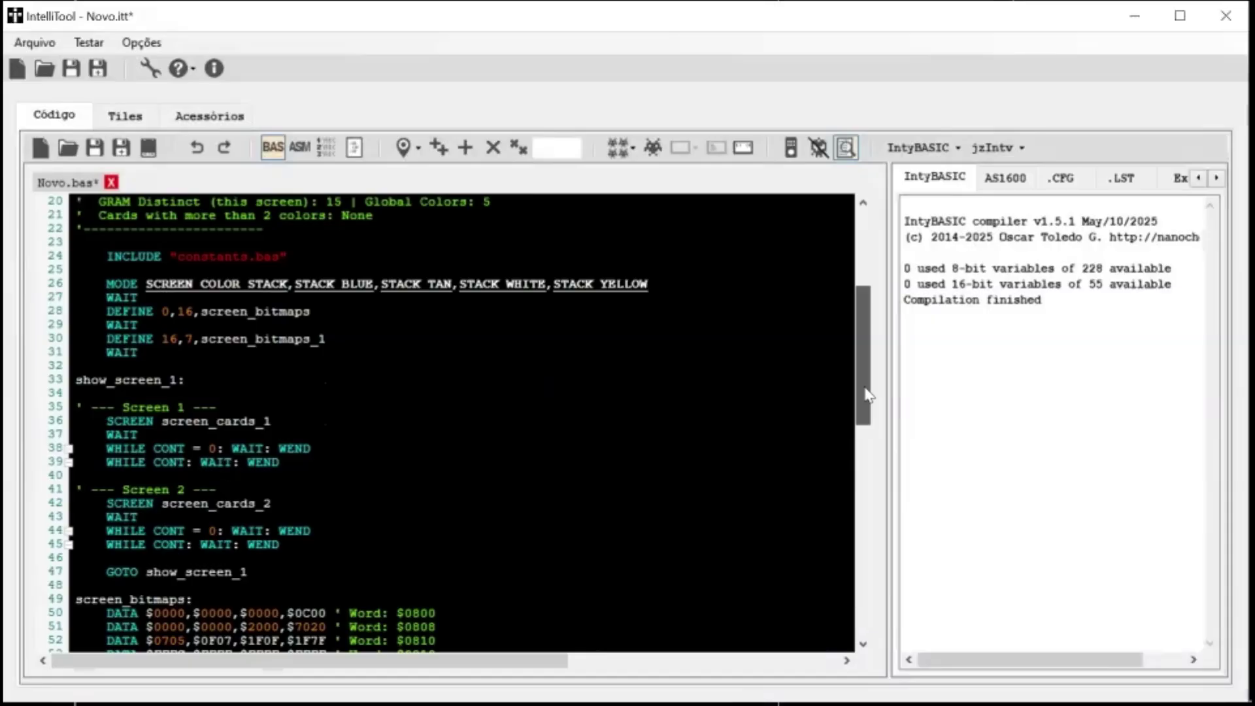
drag(868, 395, 869, 423)
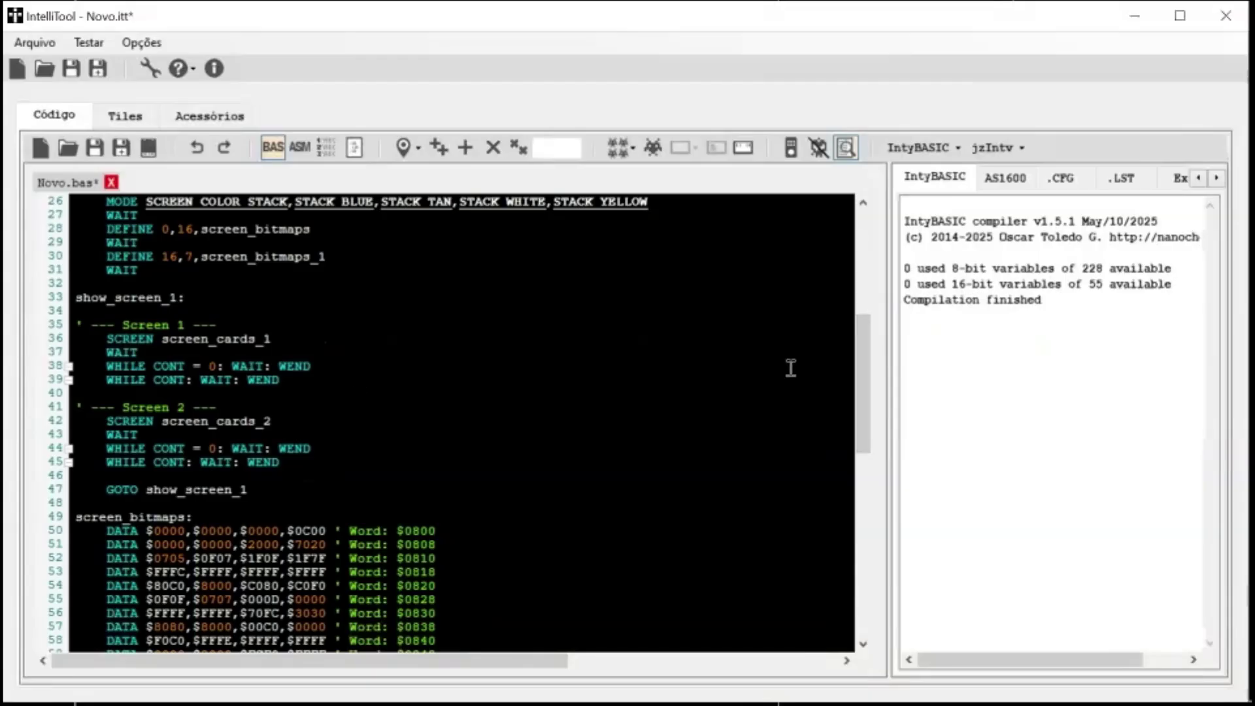
drag(864, 379, 891, 560)
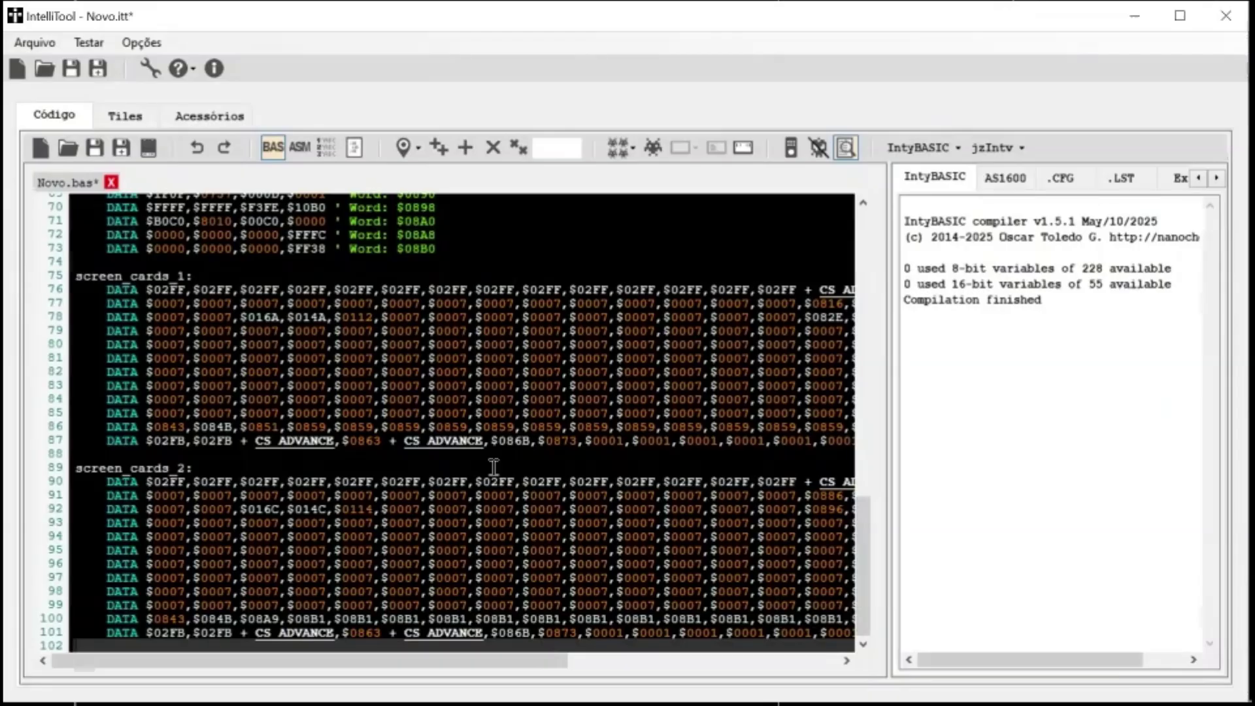
click(789, 154)
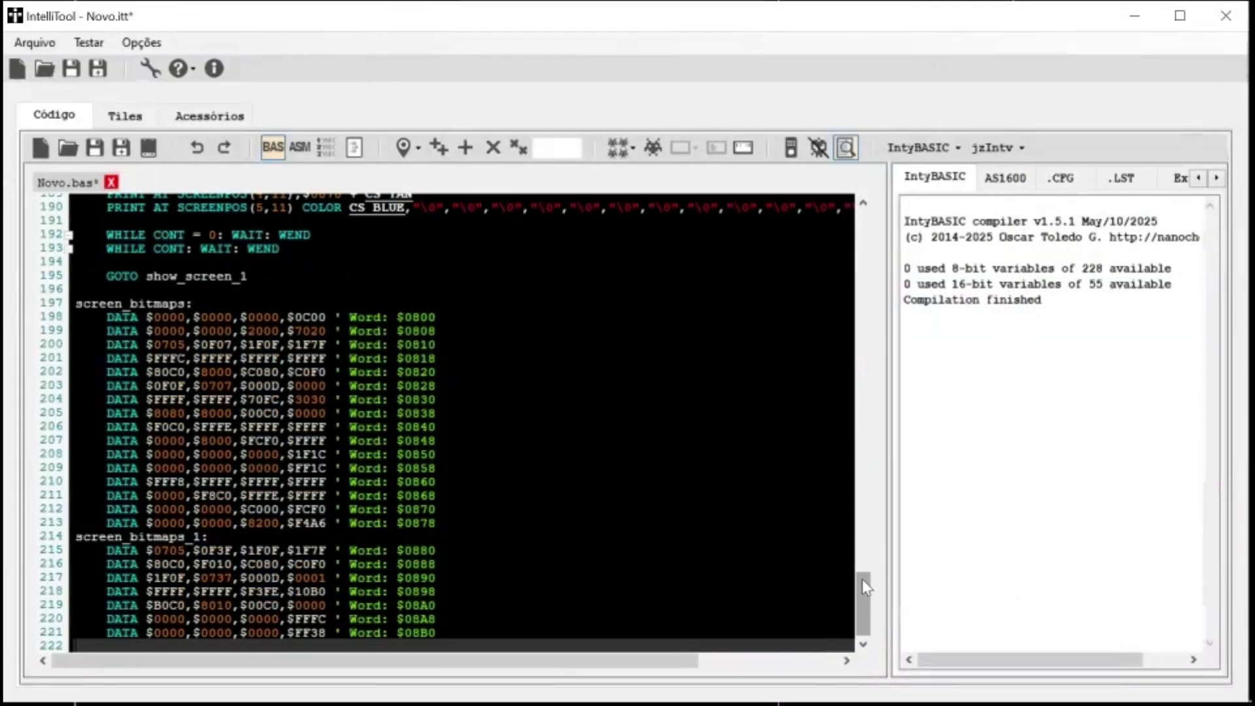
Look over the Color Stack version's PRINT AT statements and run it as a test
drag(861, 586, 844, 455)
click(790, 147)
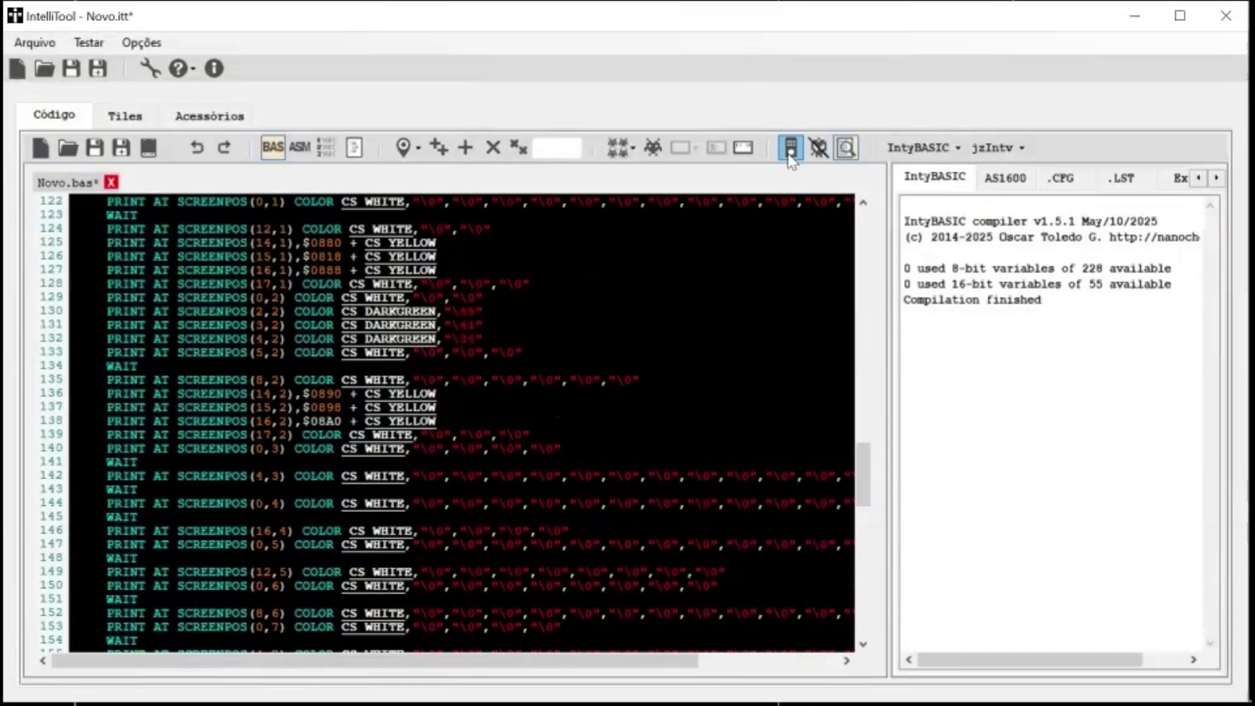